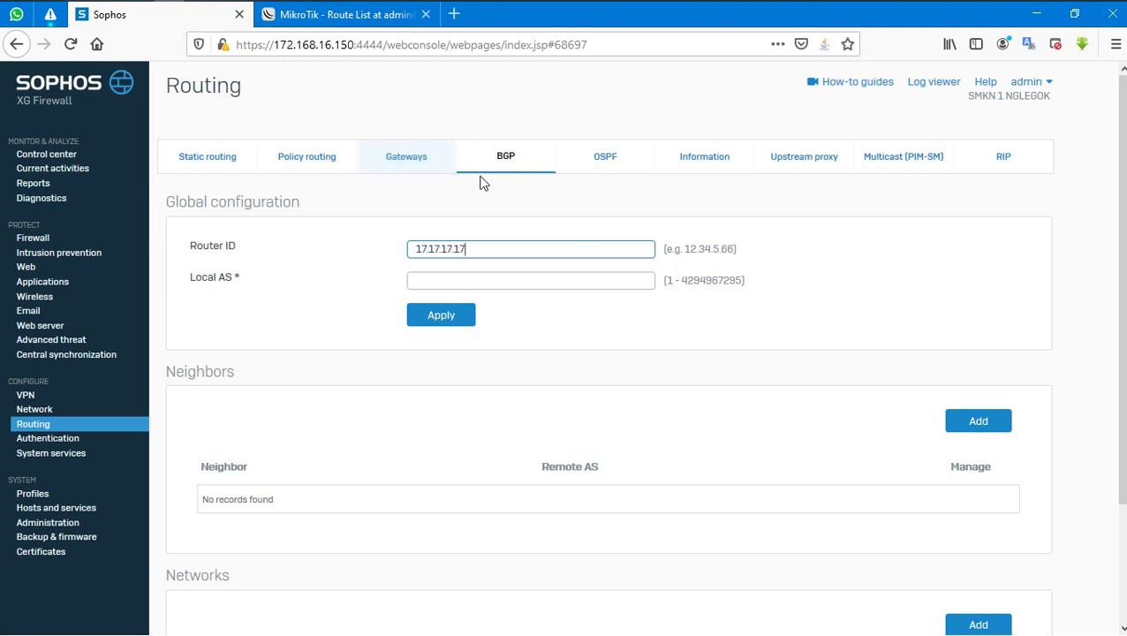
Clear the BGP router ID, set the local AS to 171717 and apply the global configuration
triple_click(468, 248)
key("BackSpace")
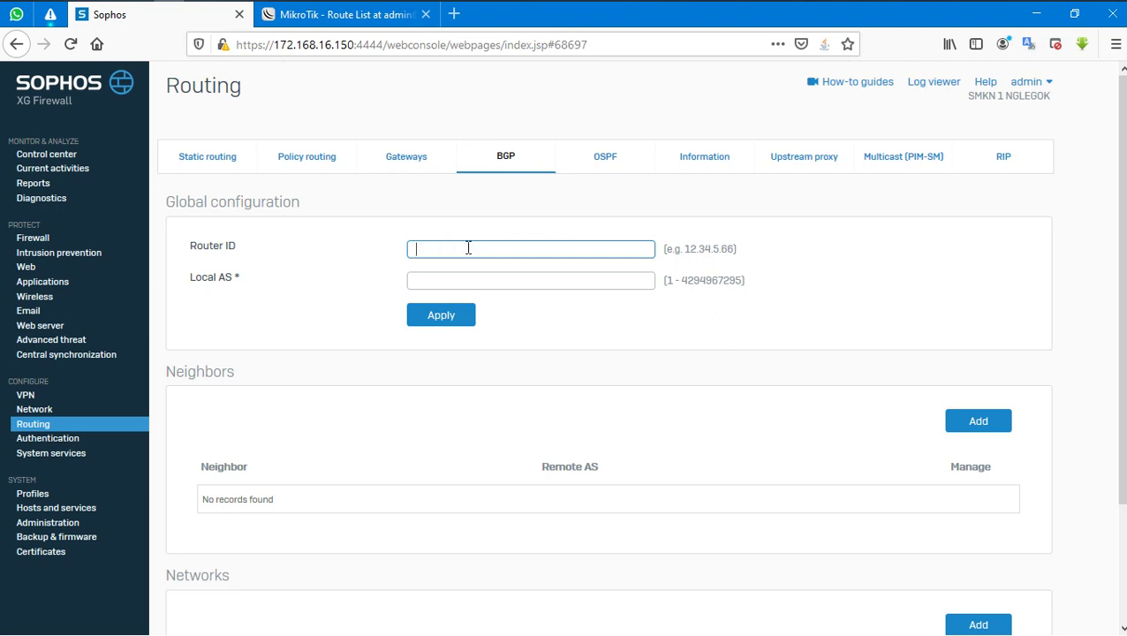
left_click(459, 276)
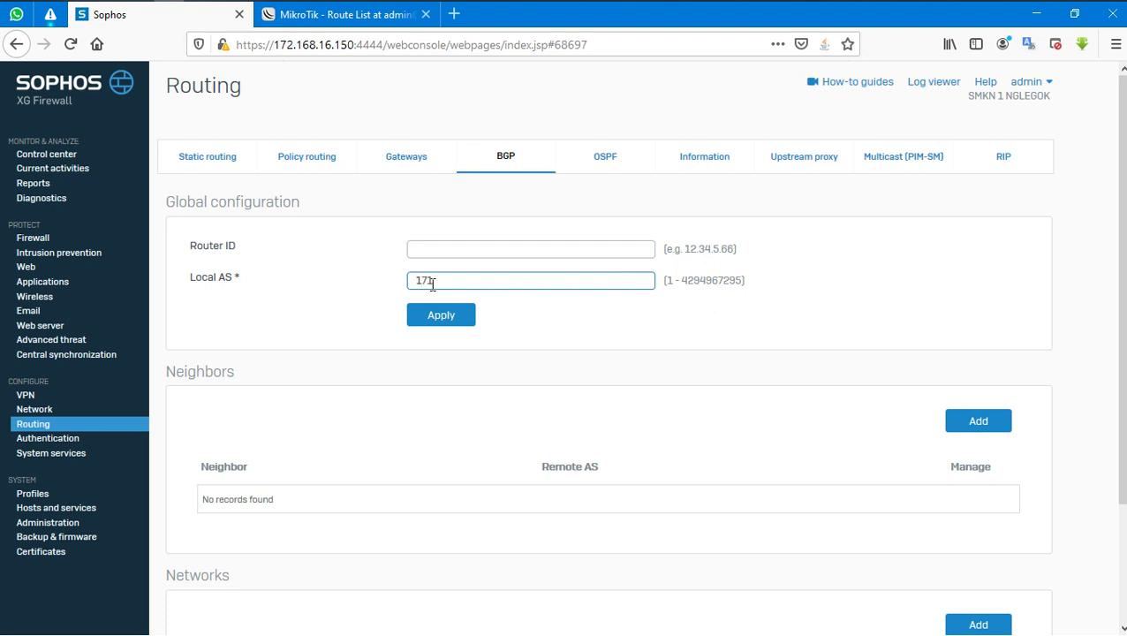
type("171717")
left_click(441, 315)
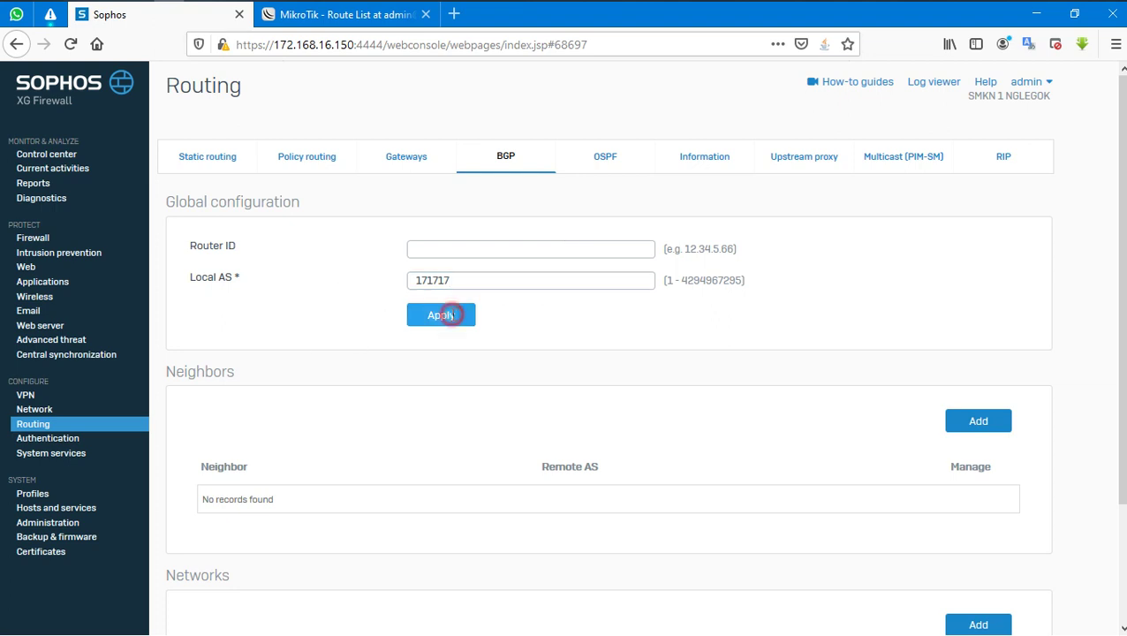
left_click(496, 398)
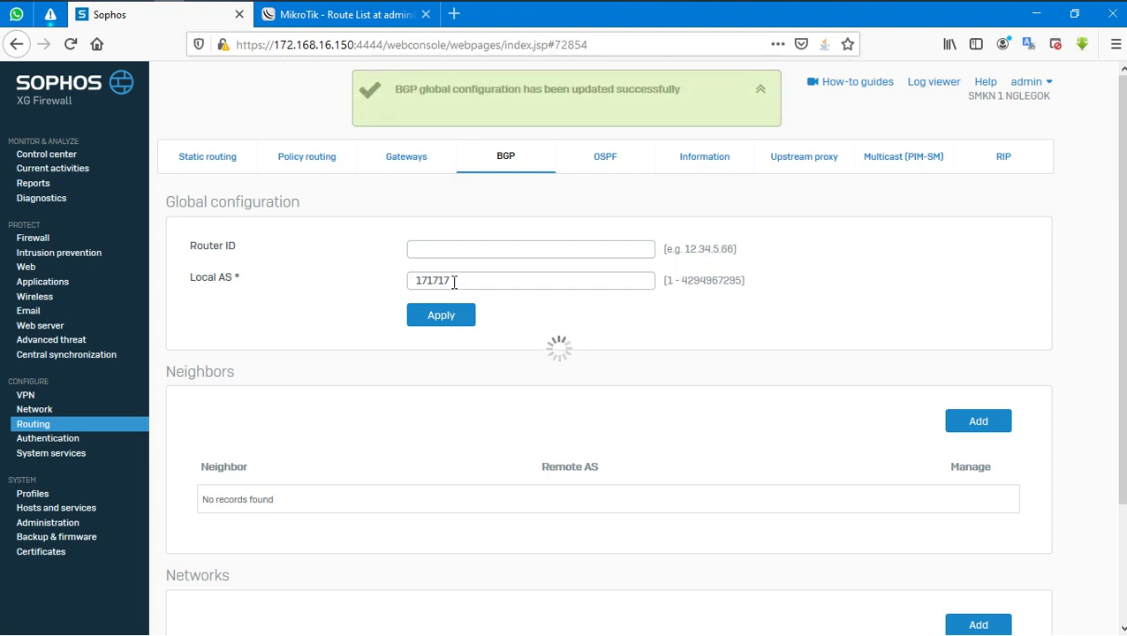
double_click(503, 248)
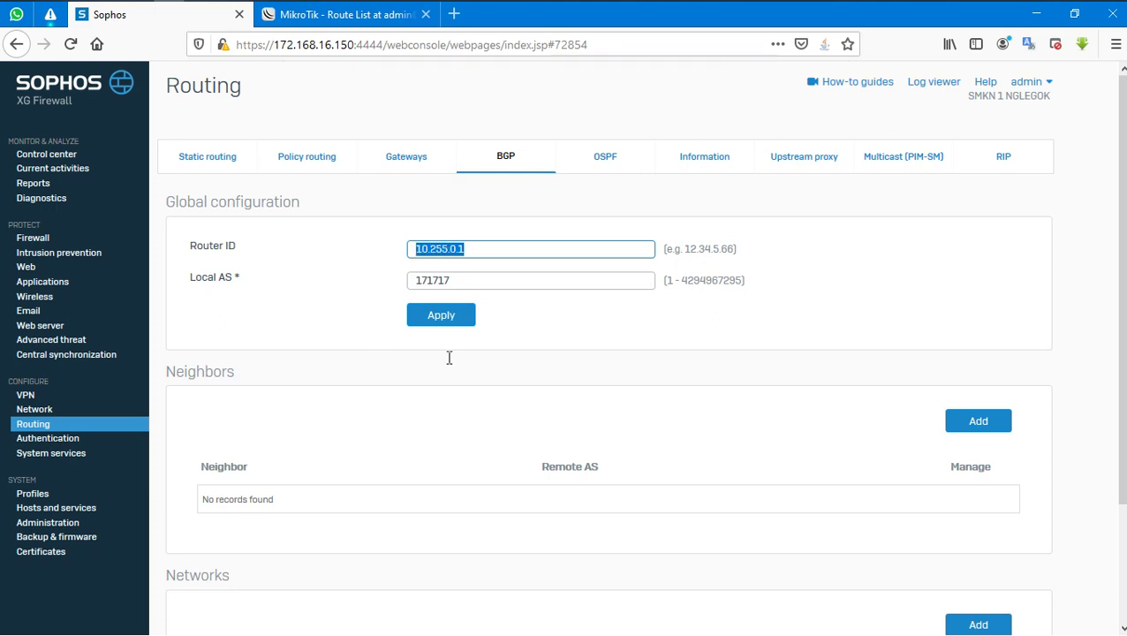
left_click(653, 360)
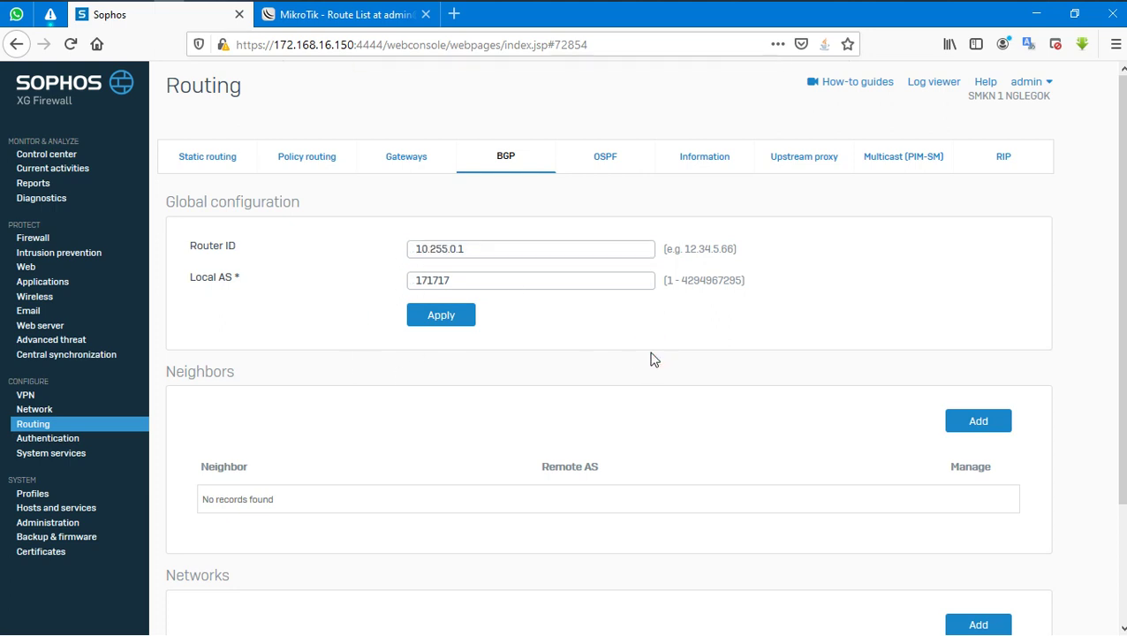
Add the BGP network 192.168.126.0 with netmask /24 (255.255.255.0) and save it
scroll(654, 360, "down", 3)
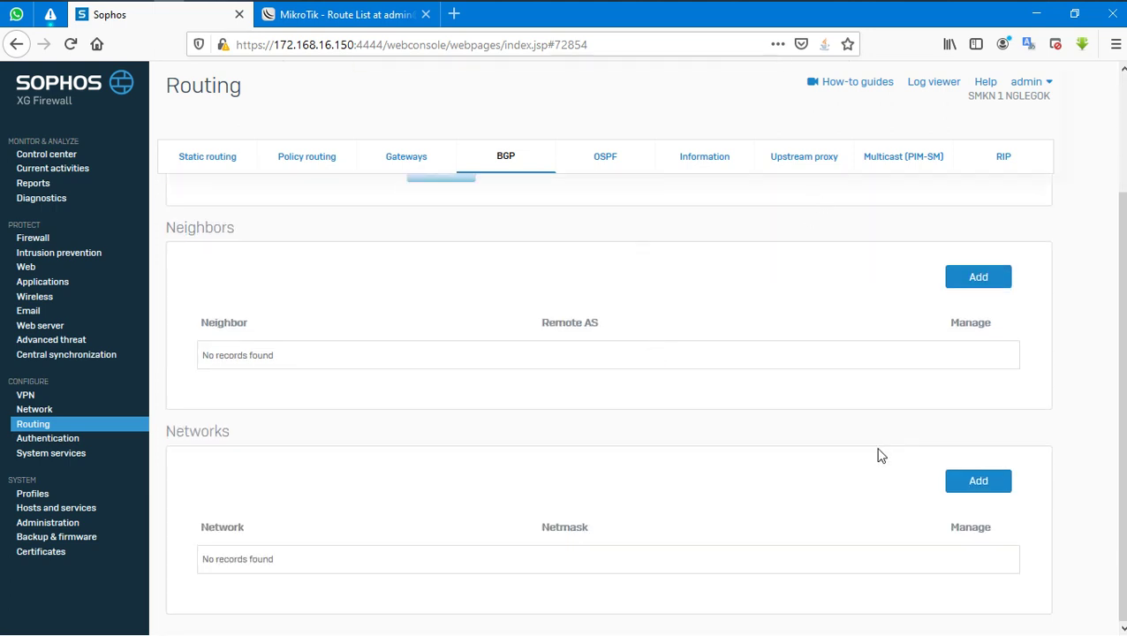
left_click(955, 487)
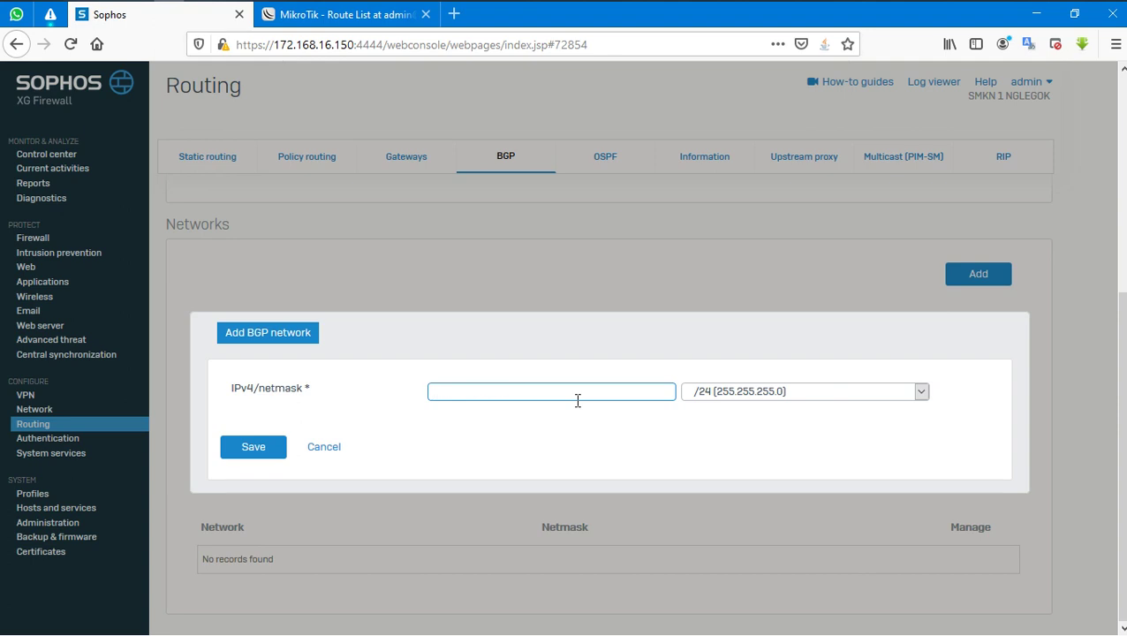
type("192.168.126.128")
left_click(261, 453)
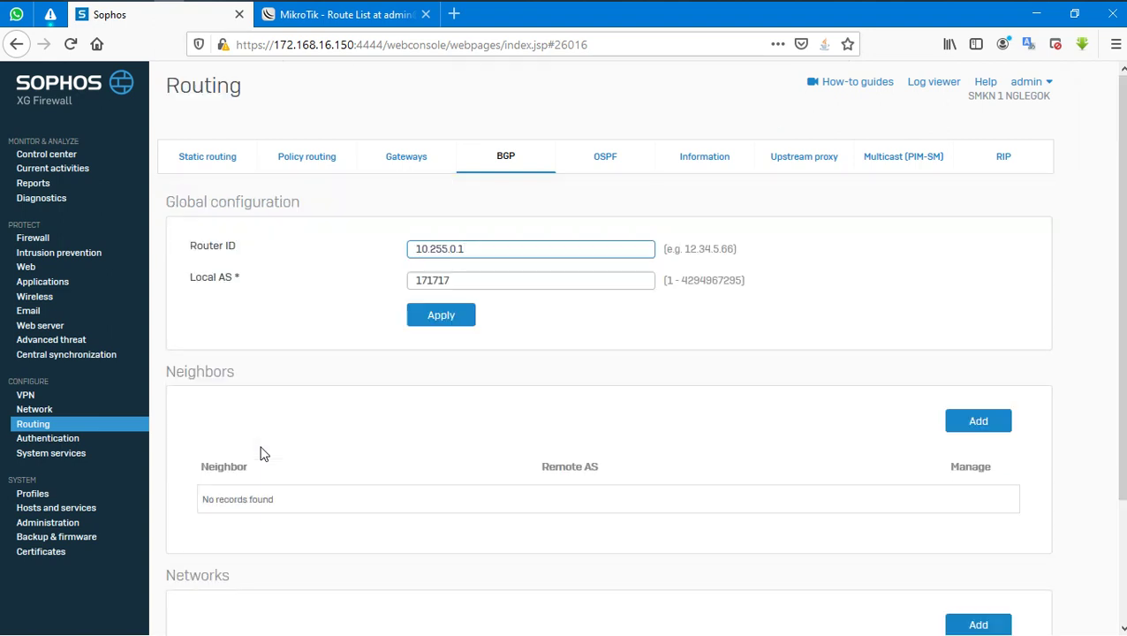
scroll(260, 454, "down", 3)
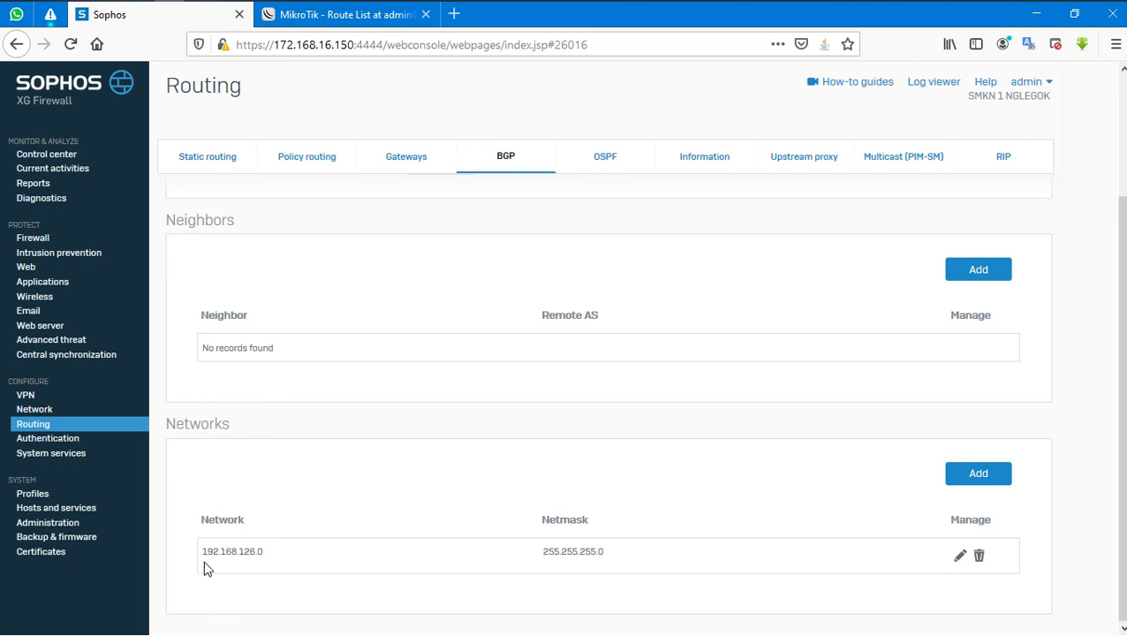
mouse_move(201, 551)
left_mouse_down()
mouse_move(281, 555)
mouse_move(210, 551)
left_mouse_up()
Delete the IPv4 unicast static route 192.168.126.0 / 255.255.255.0 and return to the BGP settings
left_click(216, 156)
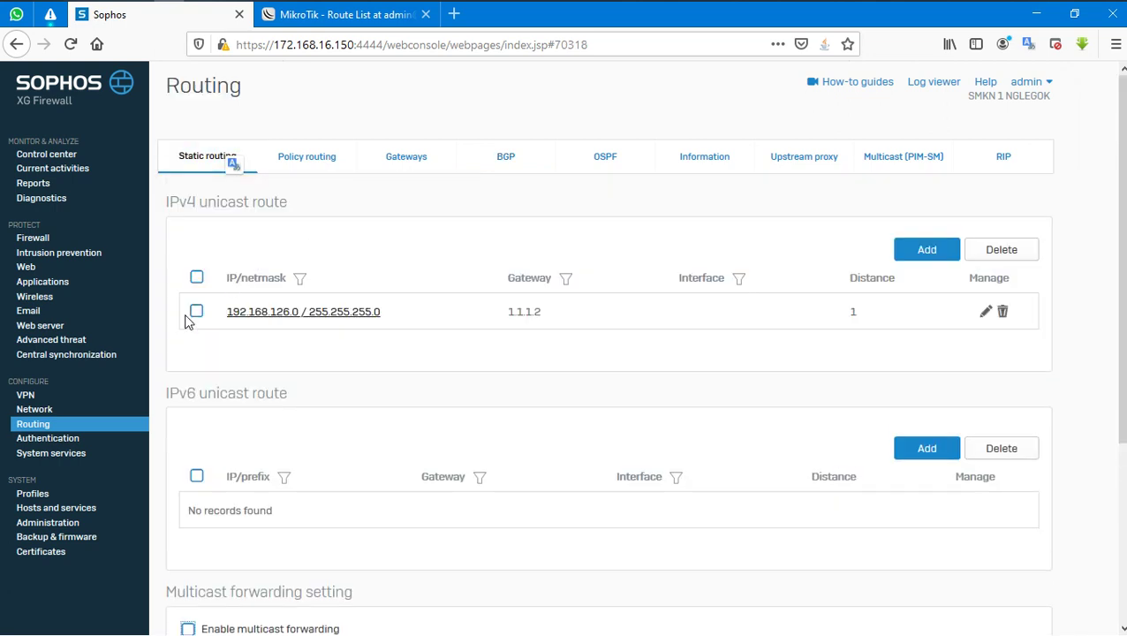
left_click(197, 312)
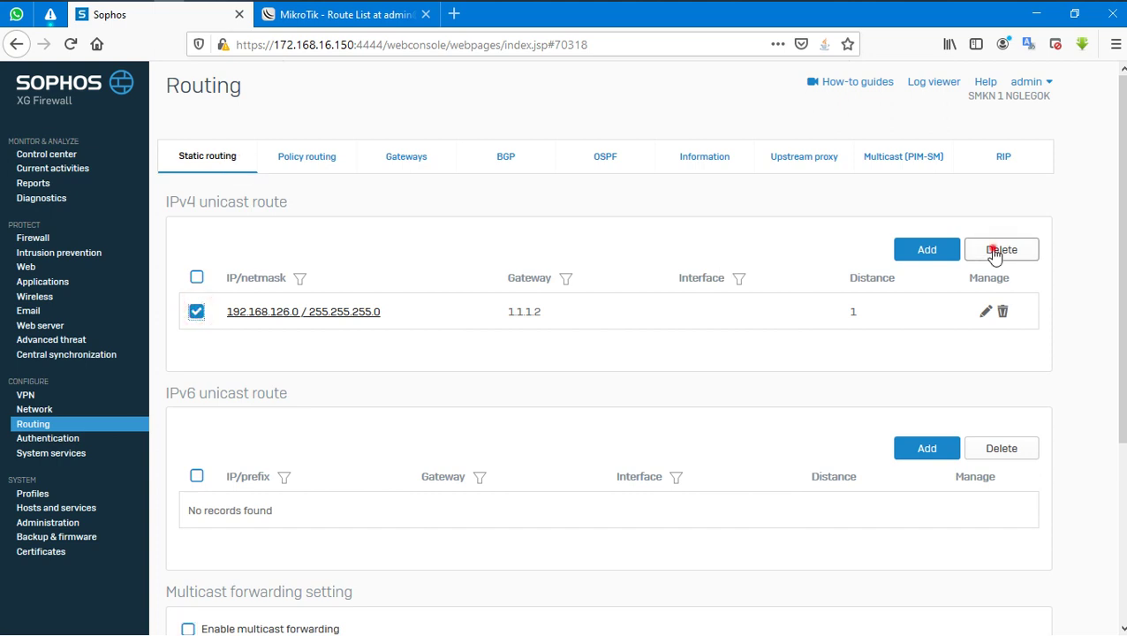
left_click(994, 251)
left_click(511, 369)
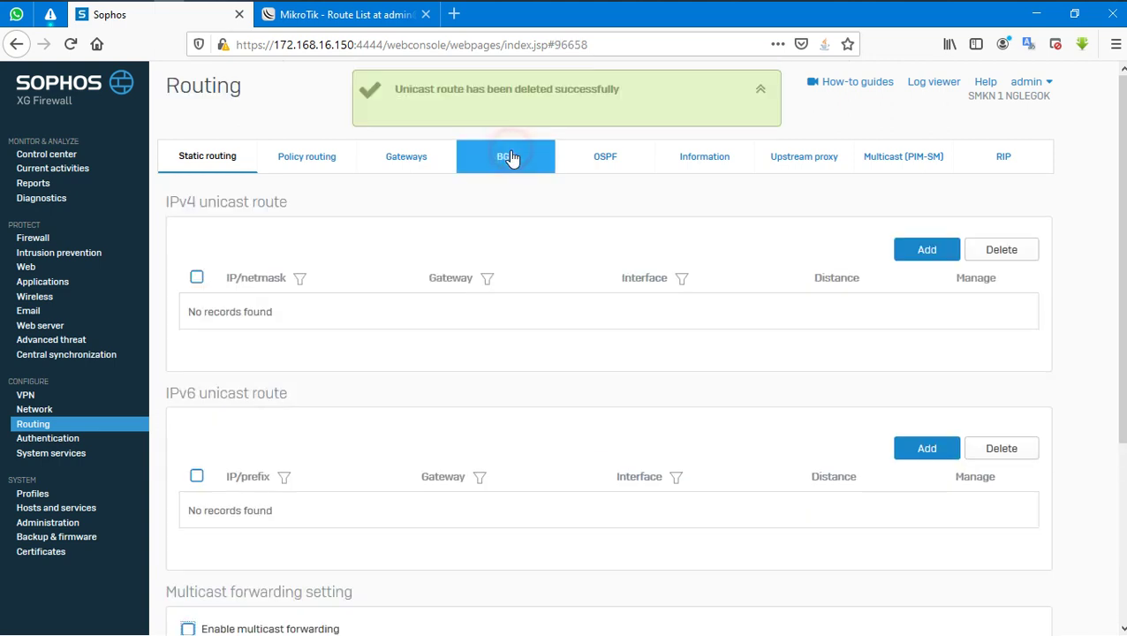
left_click(510, 157)
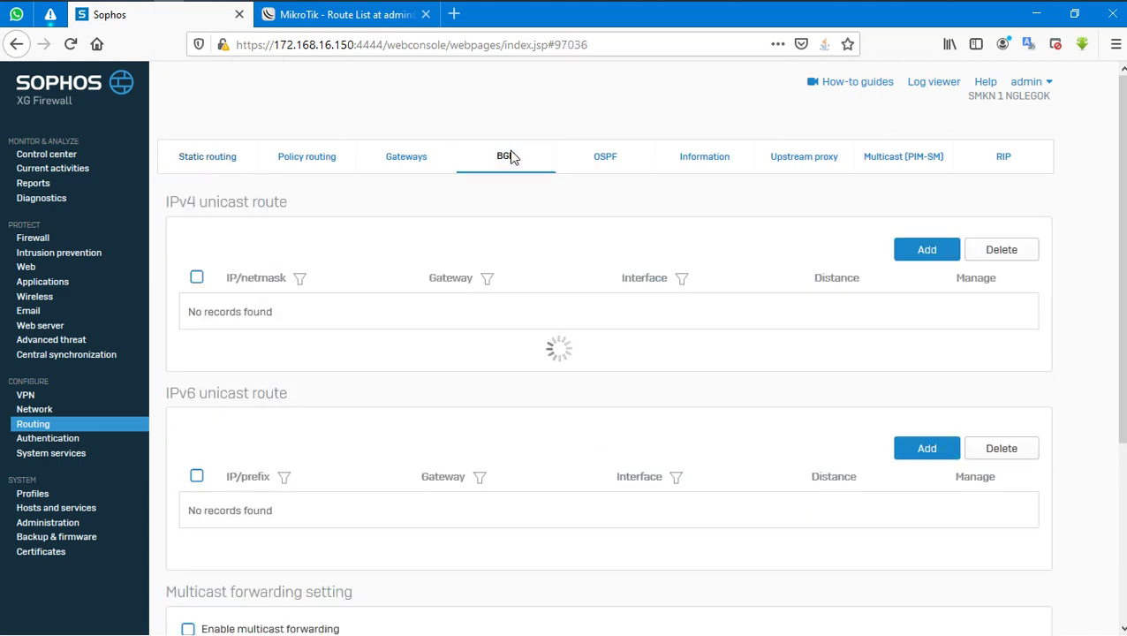
scroll(545, 459, "down", 3)
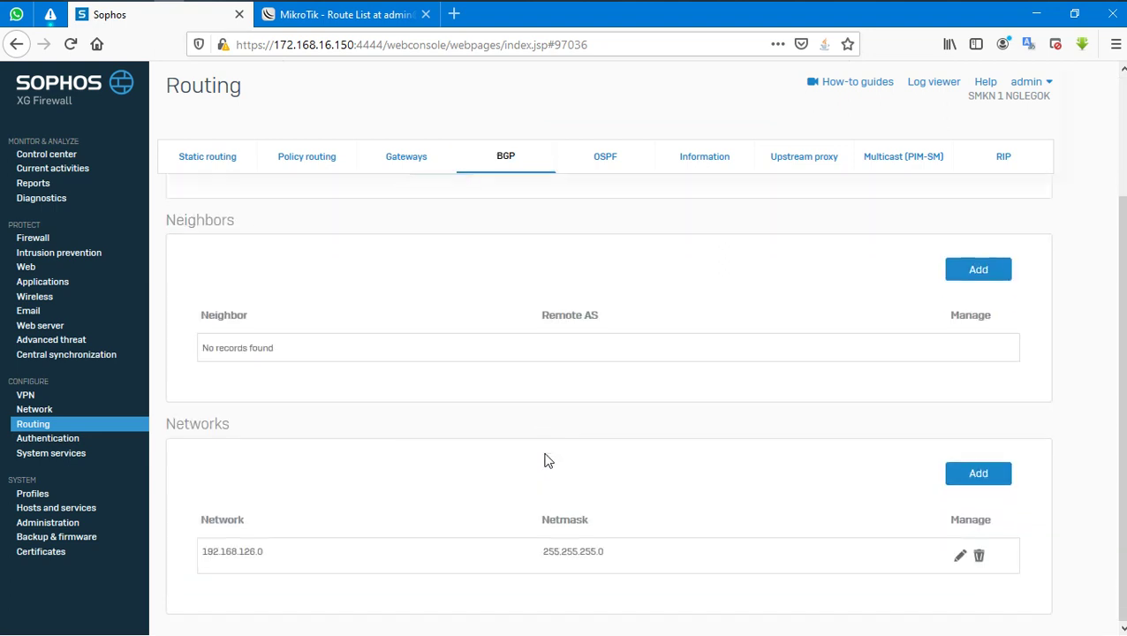
scroll(545, 459, "up", 3)
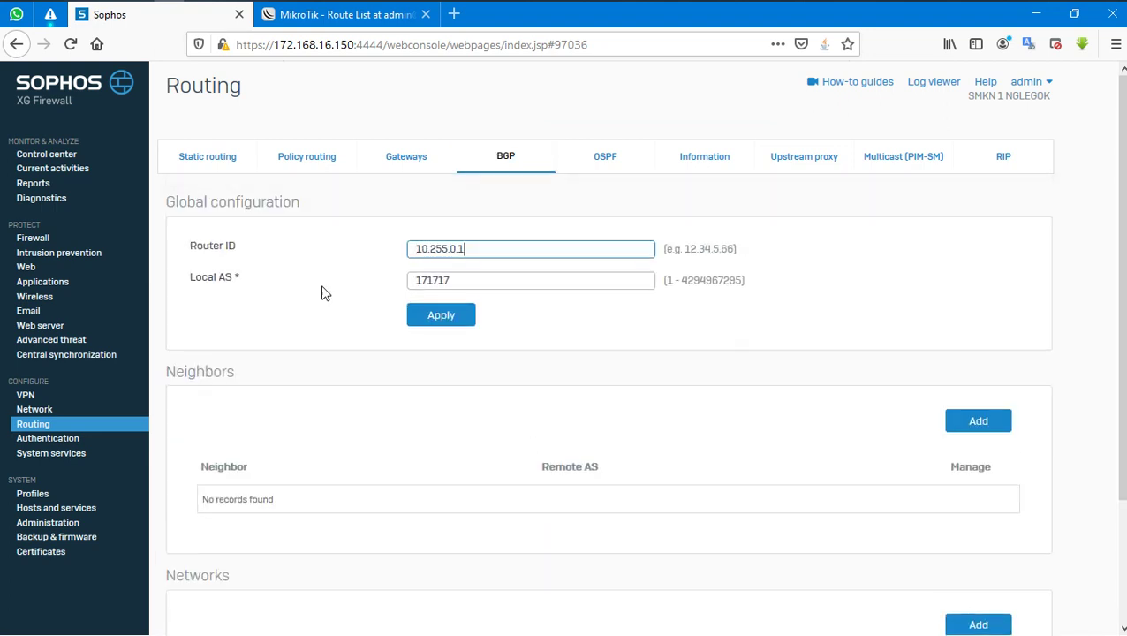
Allow Dynamic Routing for the LAN and WAN zones in the local service ACL and apply the device access change
left_click(30, 522)
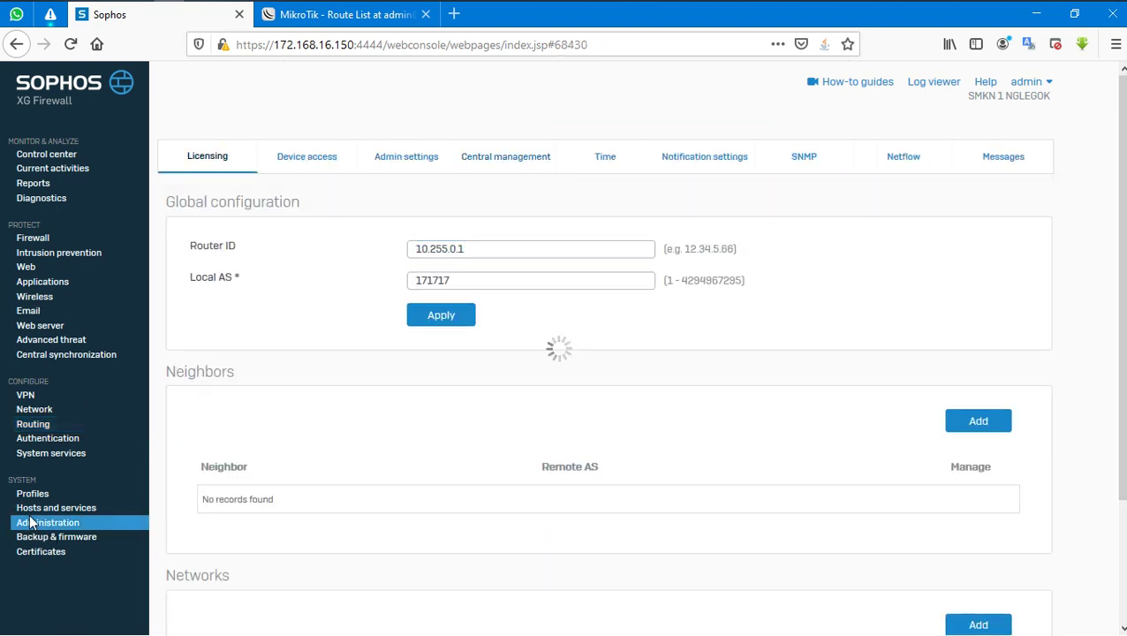
left_click(303, 159)
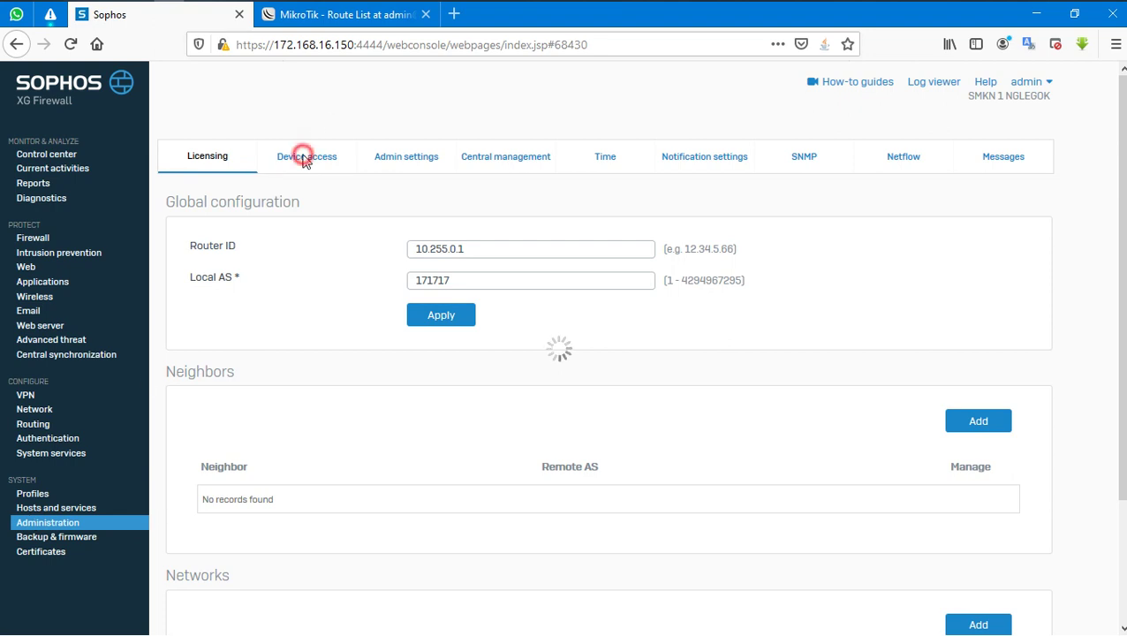
left_click(302, 159)
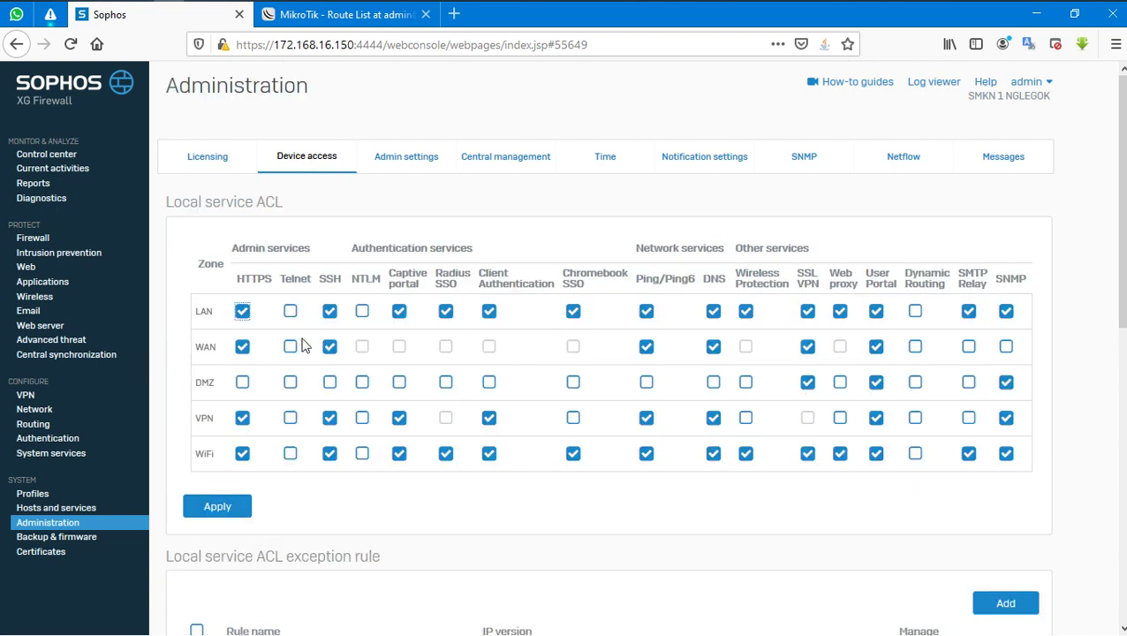
left_click_drag(907, 276, 950, 284)
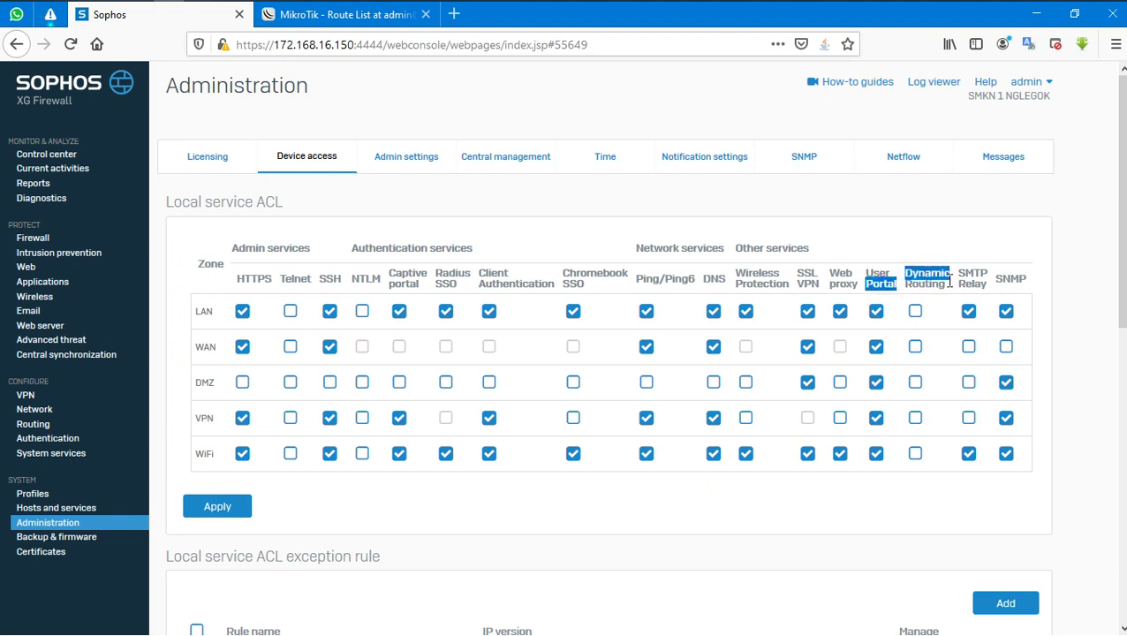
left_click(915, 311)
left_click(915, 346)
left_click(694, 506)
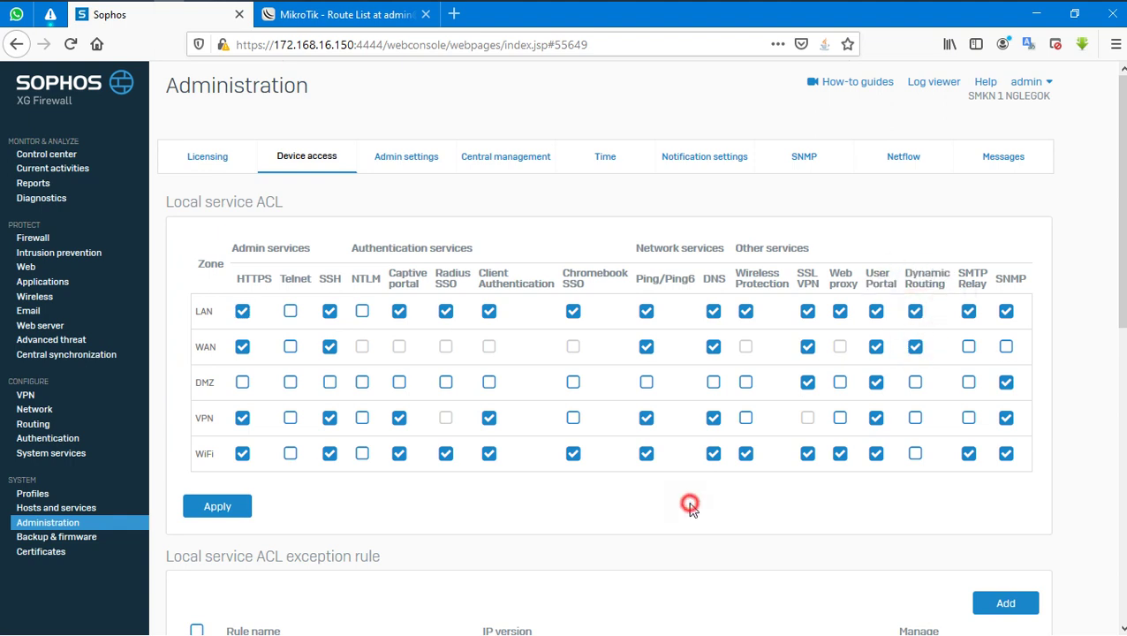
left_click(237, 512)
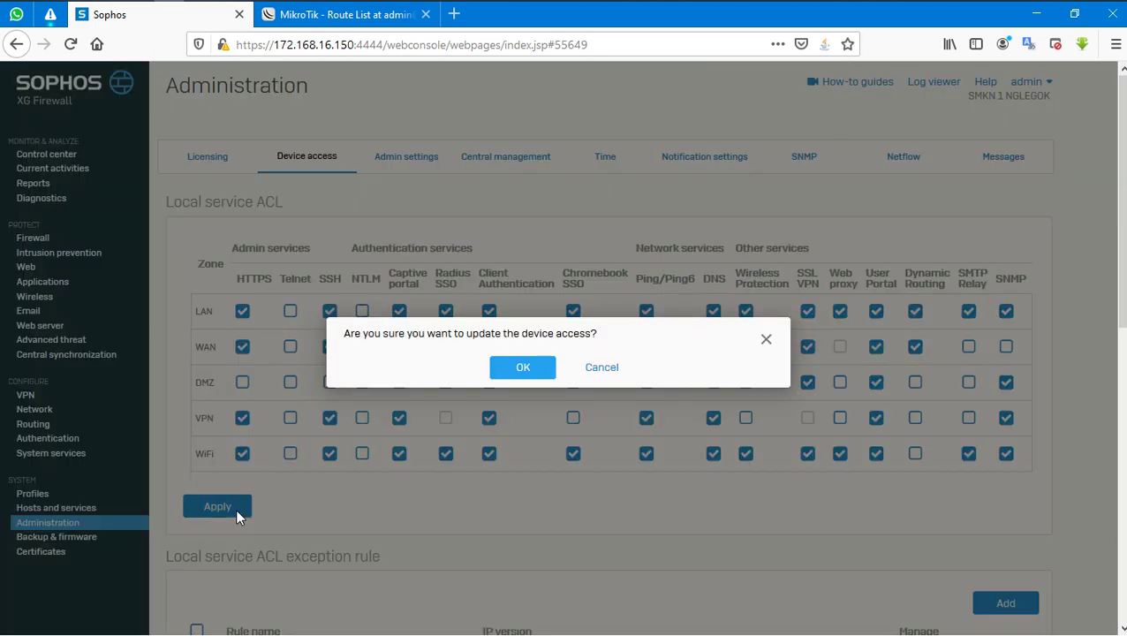
left_click(526, 367)
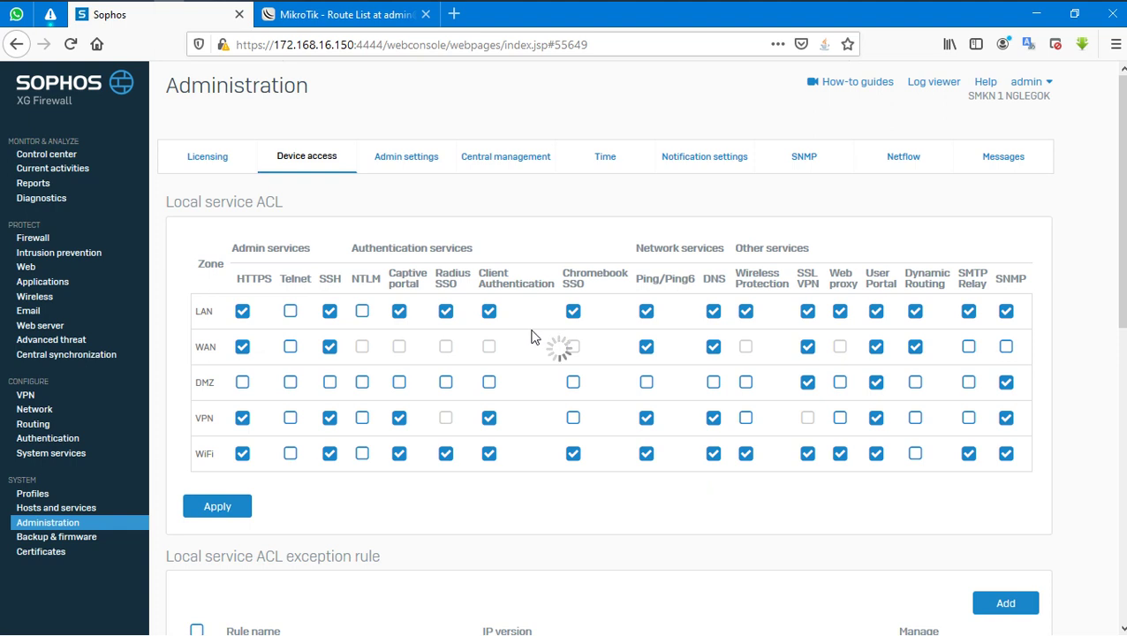
Ping 192.168.126.128 over IPv4 through PortC with size 1 and examine the ping result
mouse_move(195, 16)
left_click(25, 202)
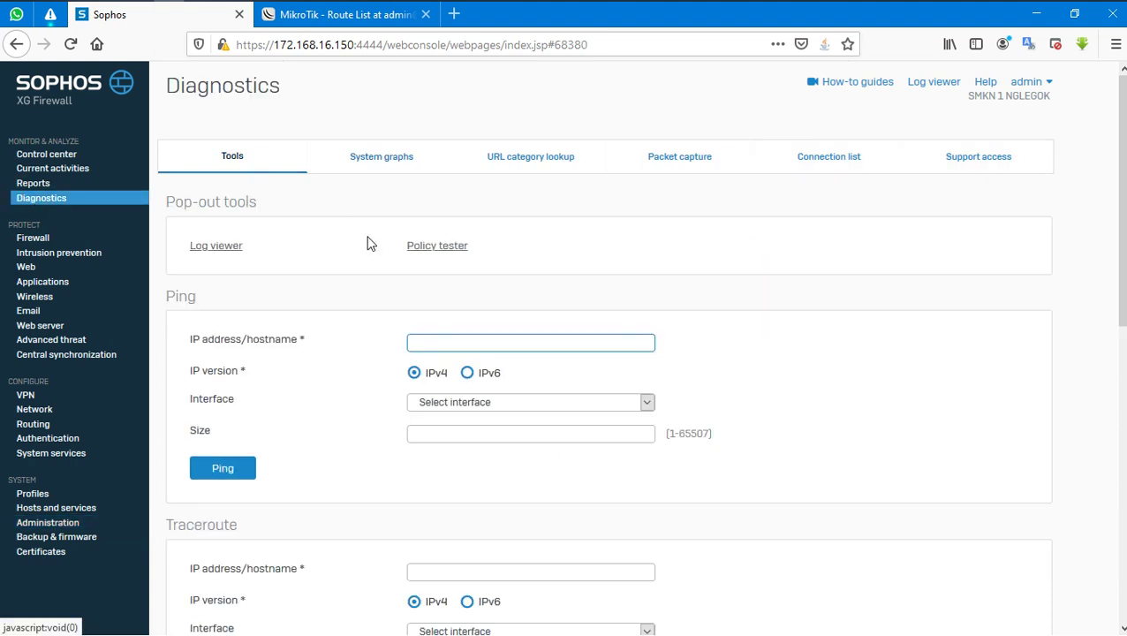
type("192.168.126.128")
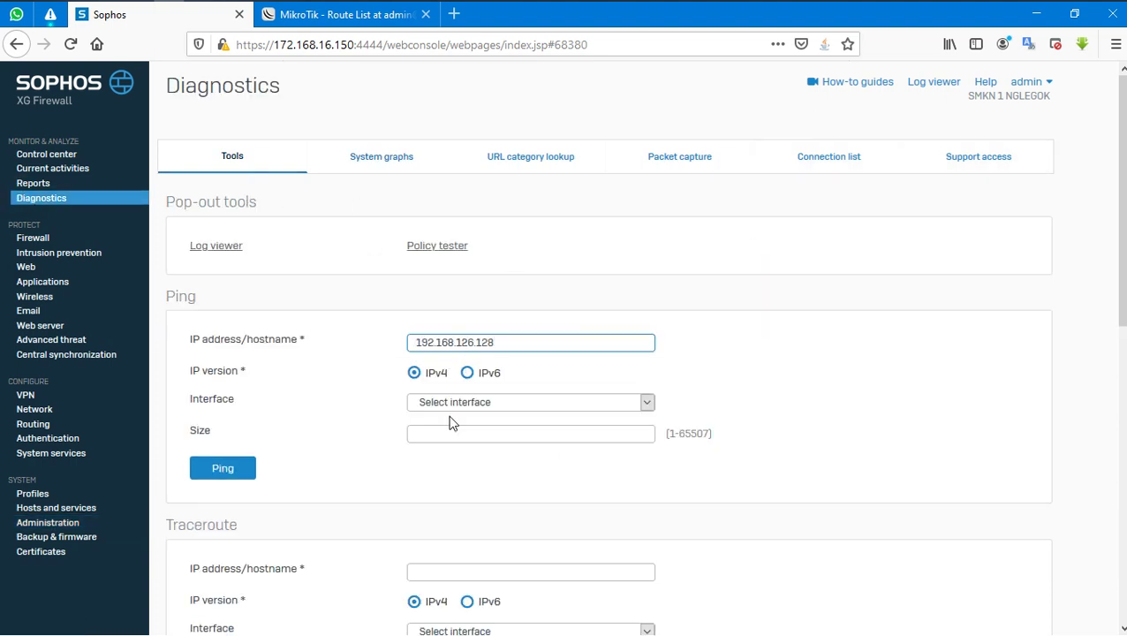
left_click(460, 402)
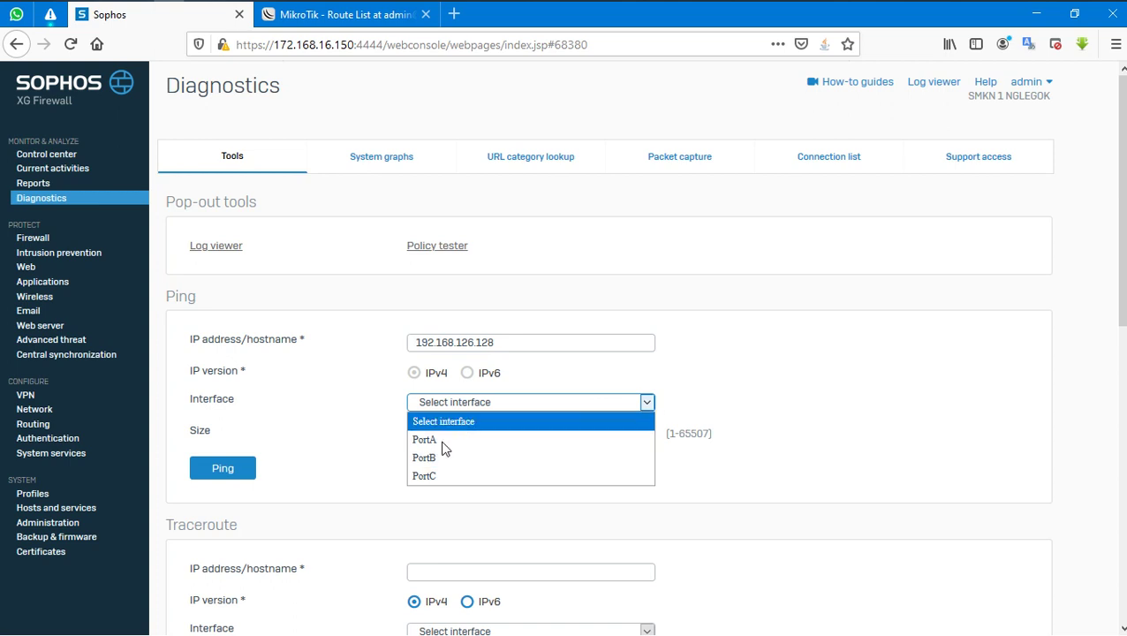
left_click(436, 476)
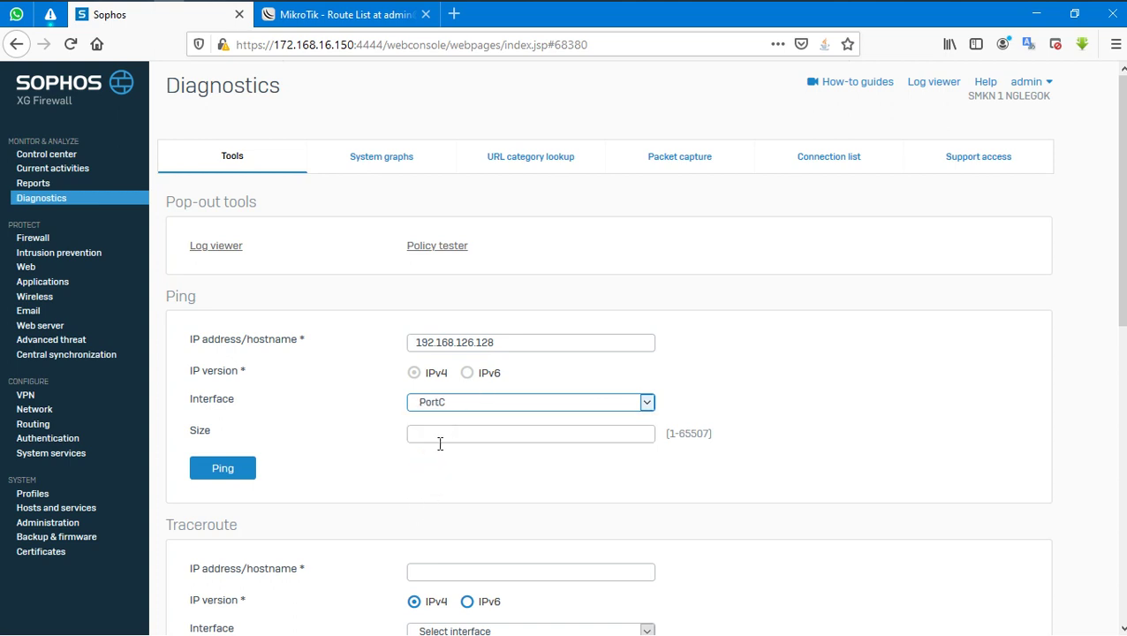
left_click(461, 433)
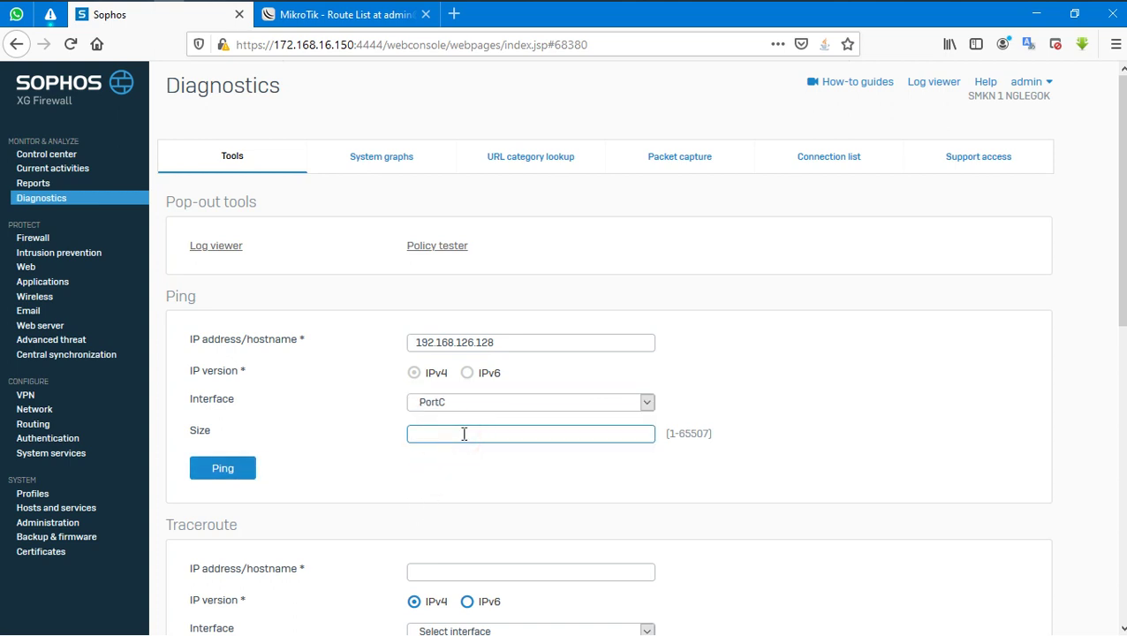
left_click(243, 470)
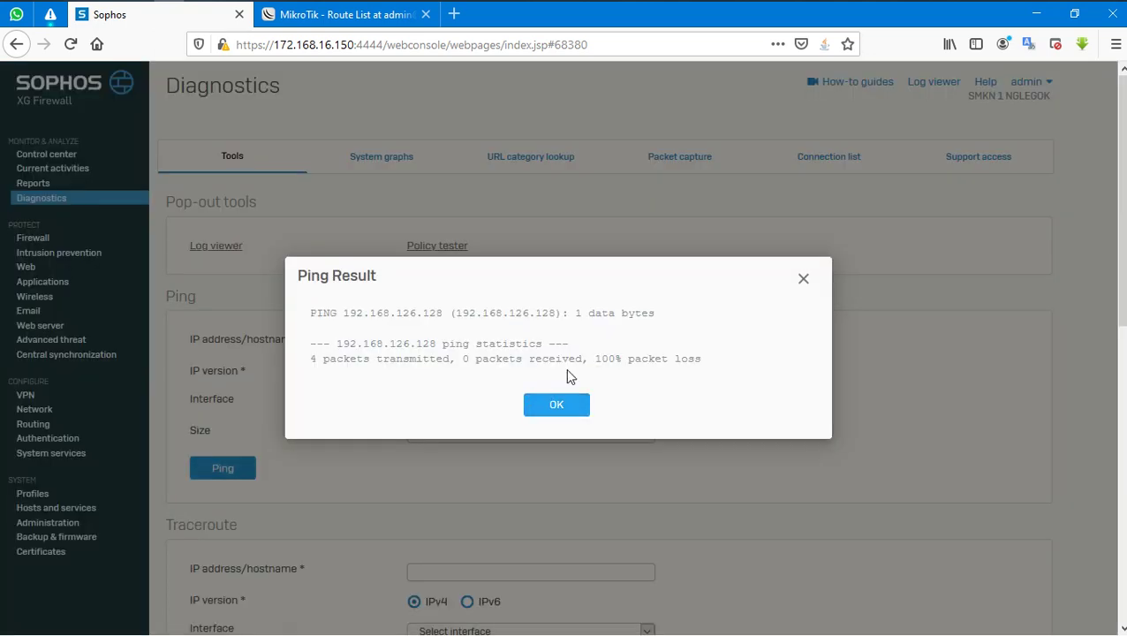
left_click_drag(594, 360, 806, 379)
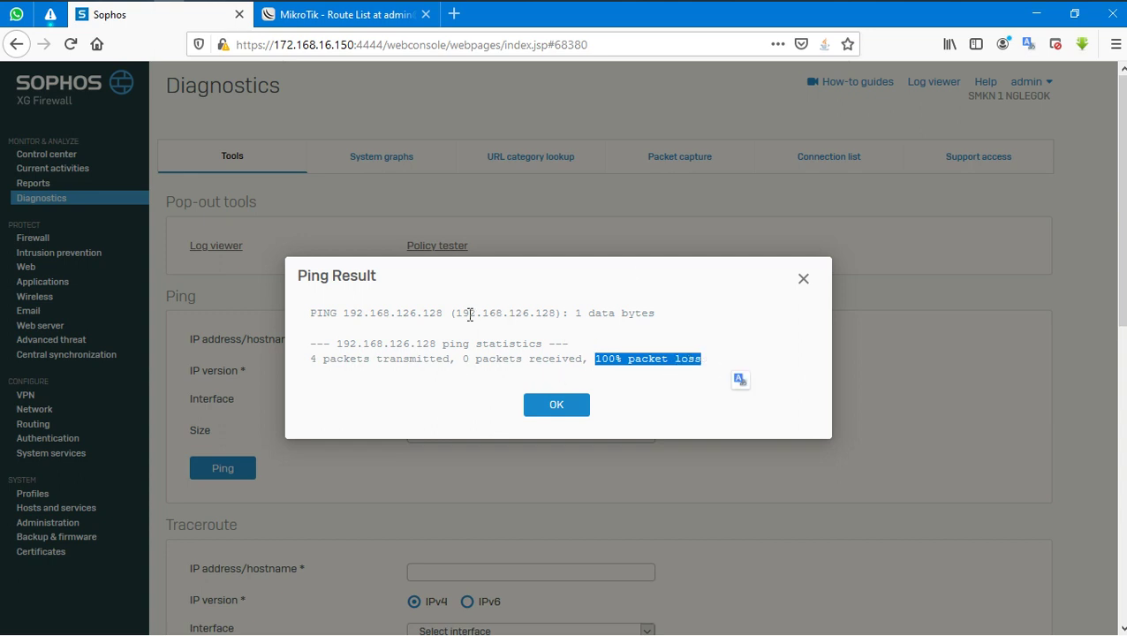
left_click_drag(461, 314, 605, 314)
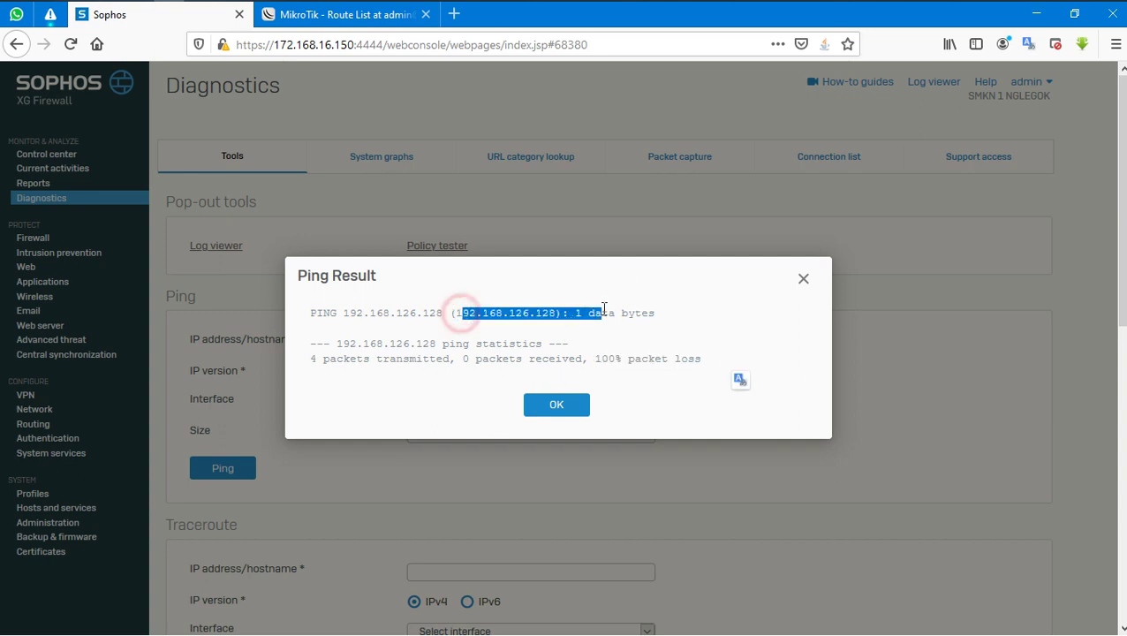
left_click(555, 407)
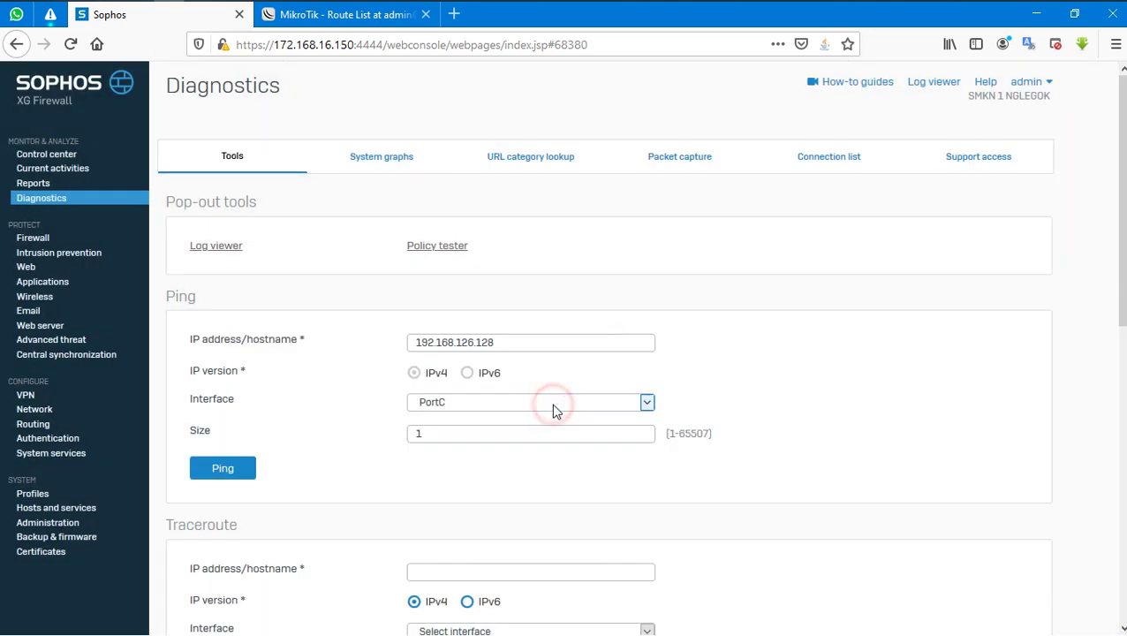
Open the firewall's routing page, switch to the MikroTik WinBox session and maximize its window
left_click(19, 427)
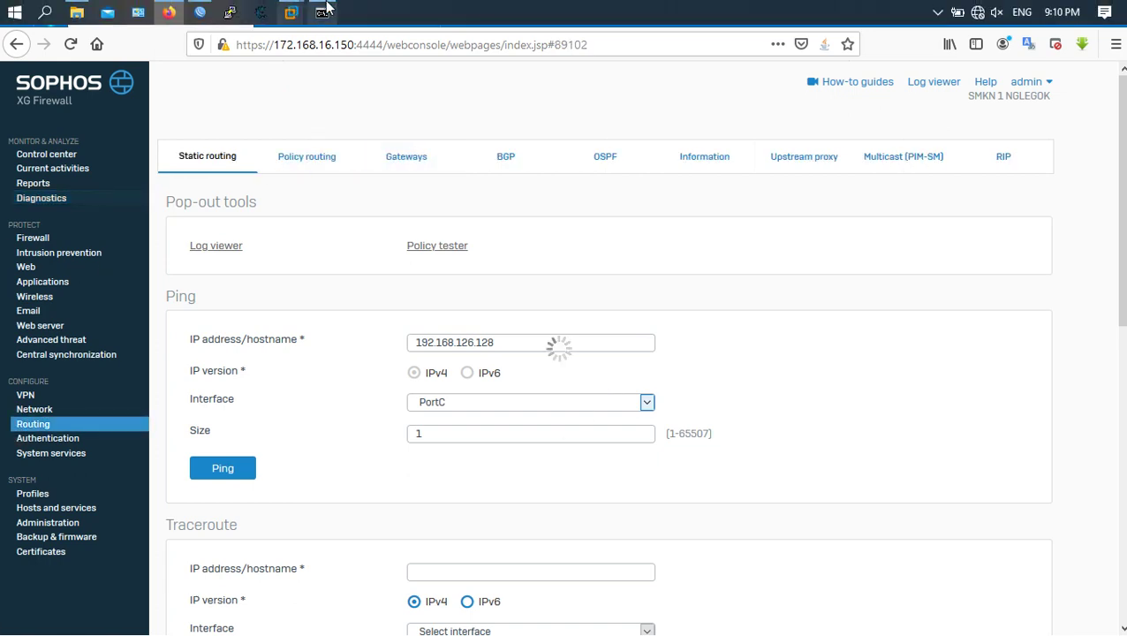
left_click(225, 12)
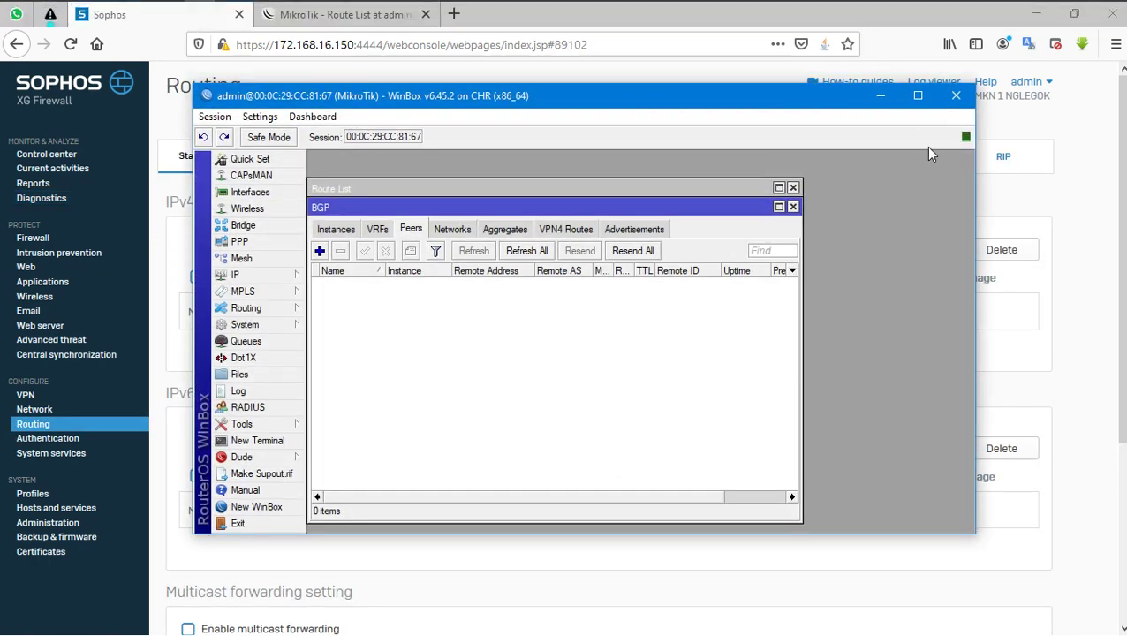
left_click(919, 98)
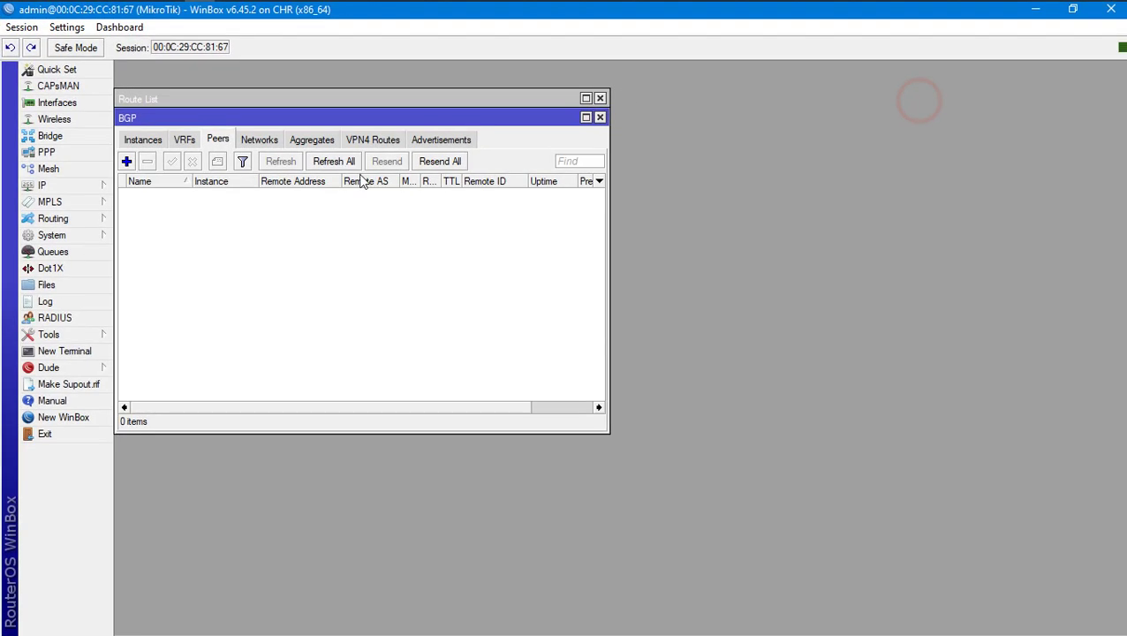
Move the BGP window clear of the route list and show the router's BGP instances
left_click(240, 119)
left_click_drag(323, 129, 661, 160)
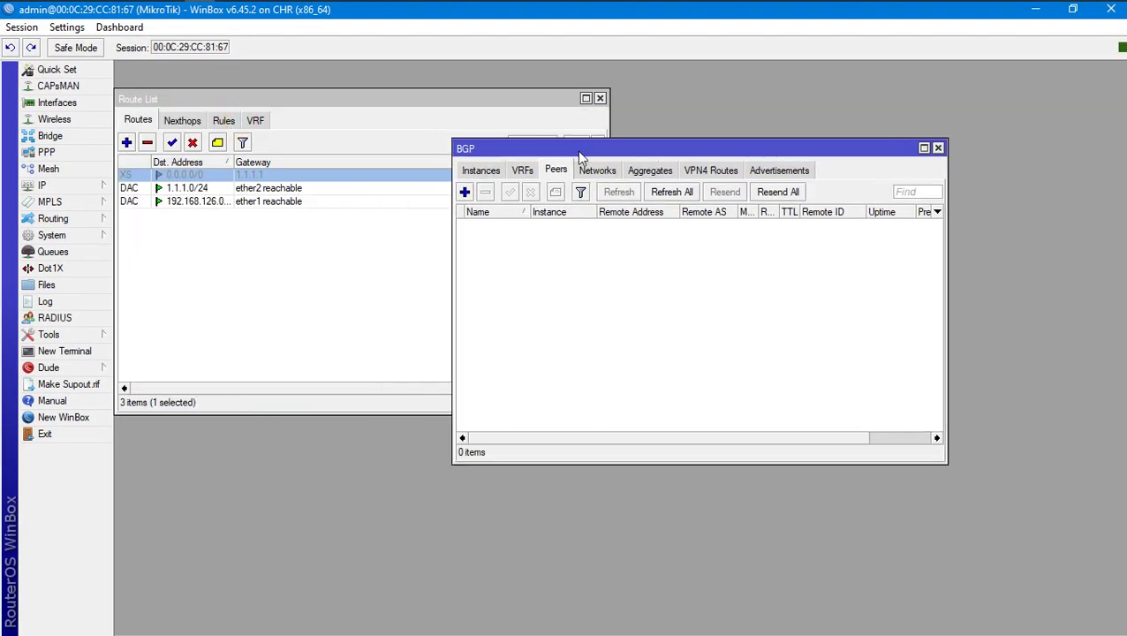
left_click(54, 225)
left_click(161, 236)
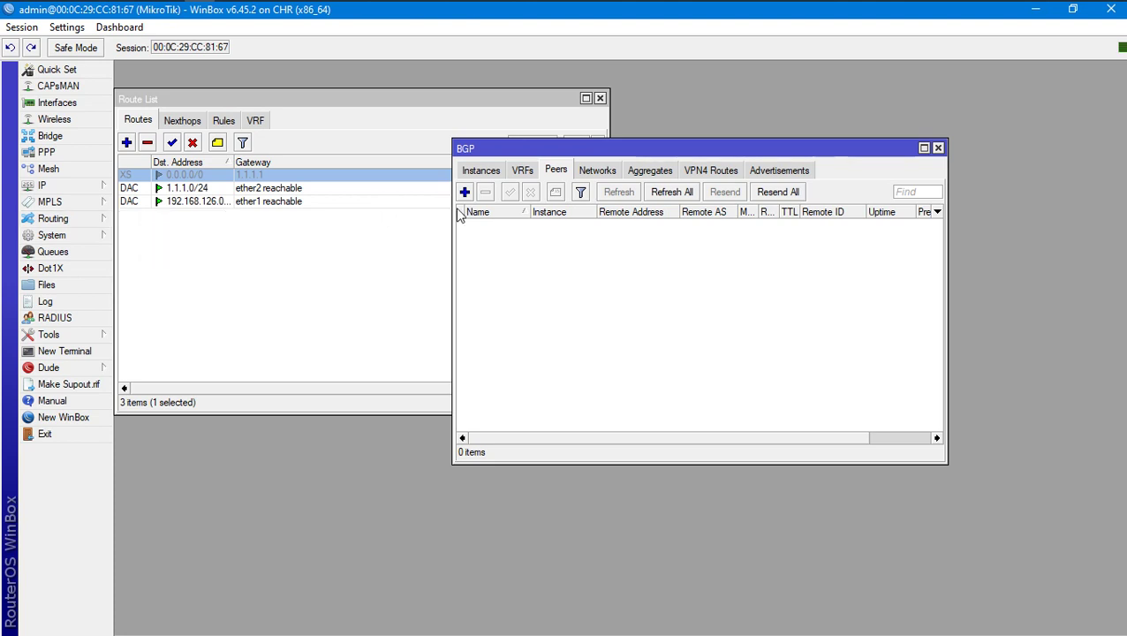
left_click(480, 171)
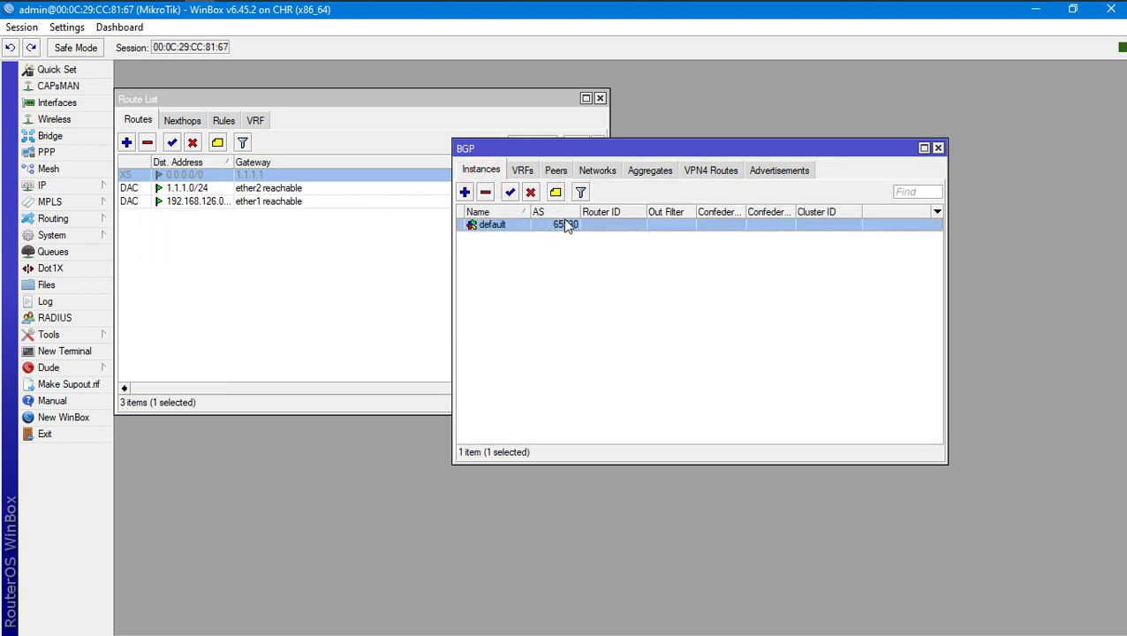
Add 172.168.16.0/24 as a BGP network on the MikroTik router, leaving synchronization off
left_click(588, 172)
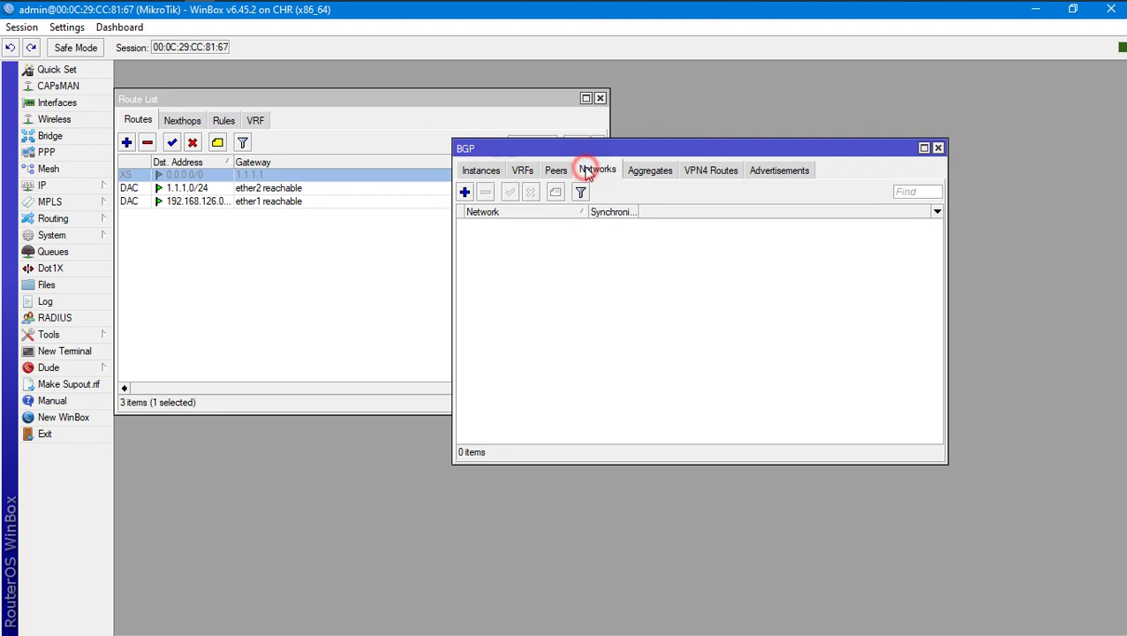
left_click(464, 192)
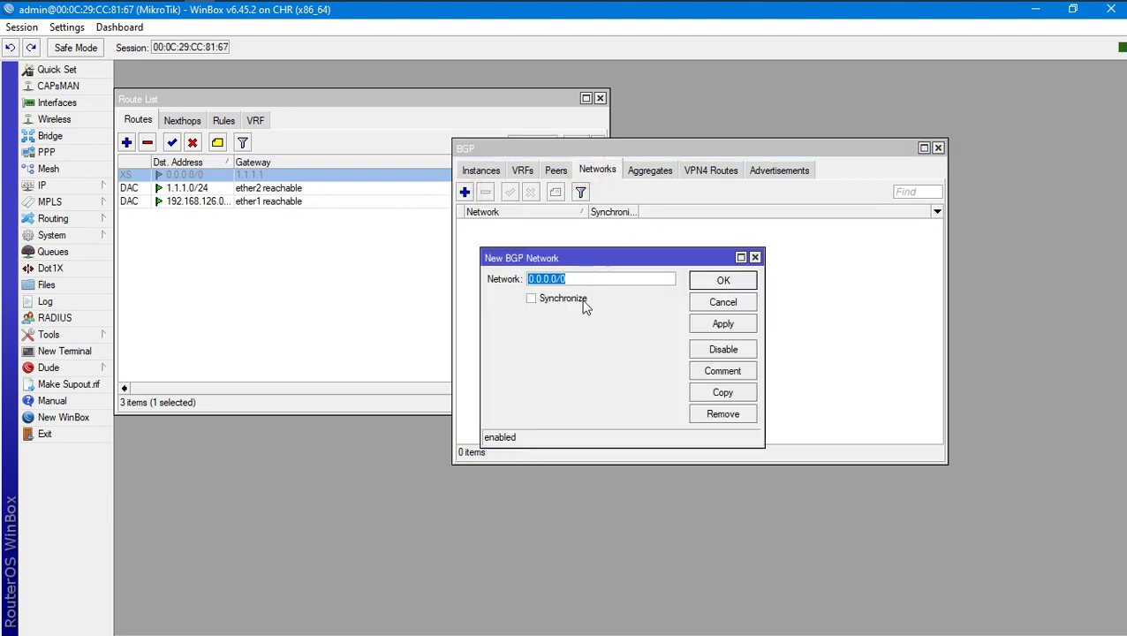
type("172.168.16.0")
left_click(712, 279)
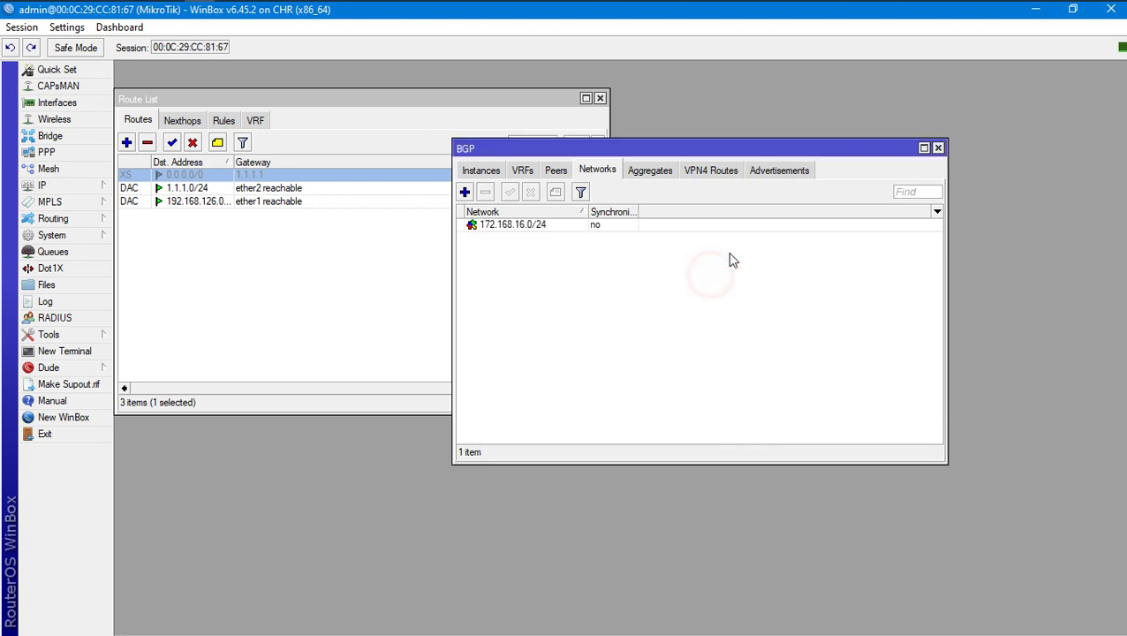
left_click(555, 170)
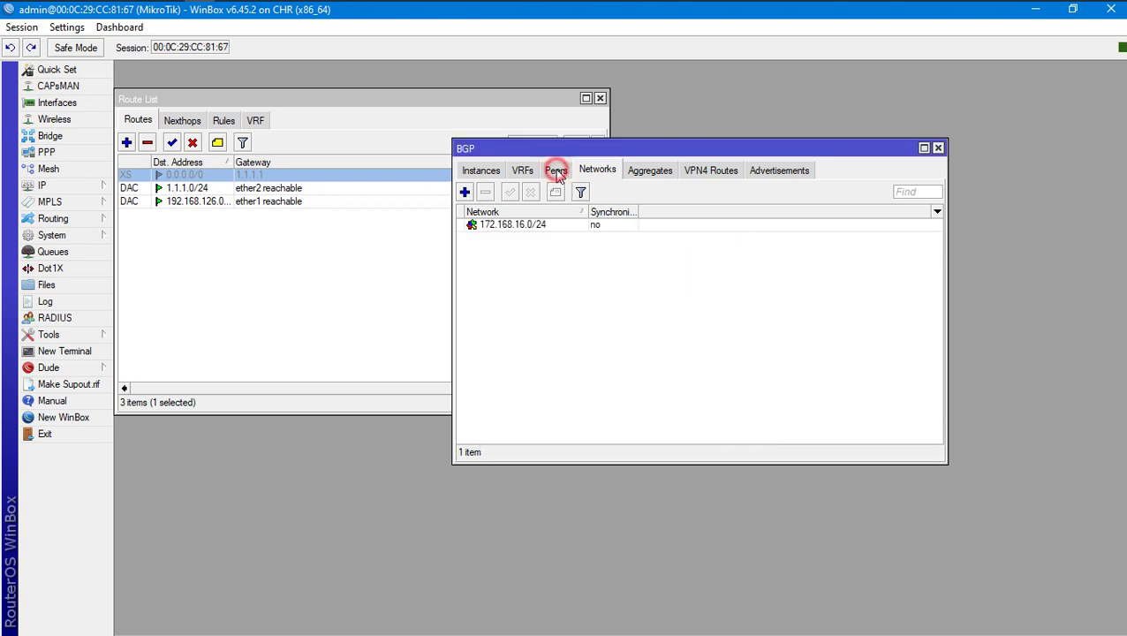
left_click(757, 170)
left_click(497, 175)
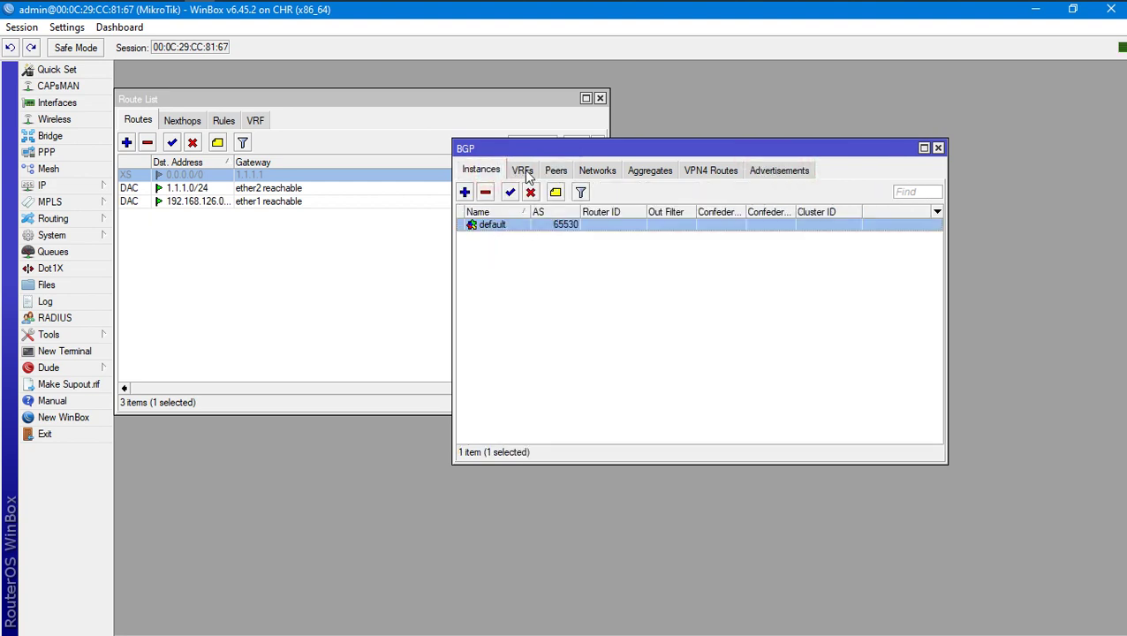
left_click(527, 174)
Switch to the Sophos firewall in Firefox, open its BGP routing settings and start adding a neighbor
mouse_move(460, 7)
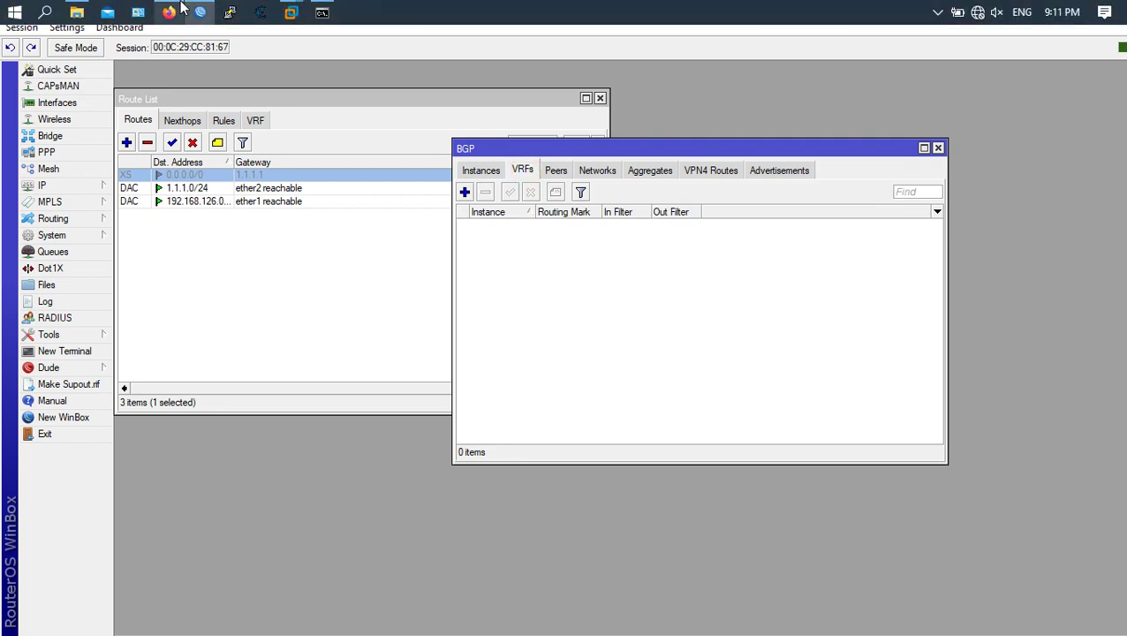
left_click(171, 10)
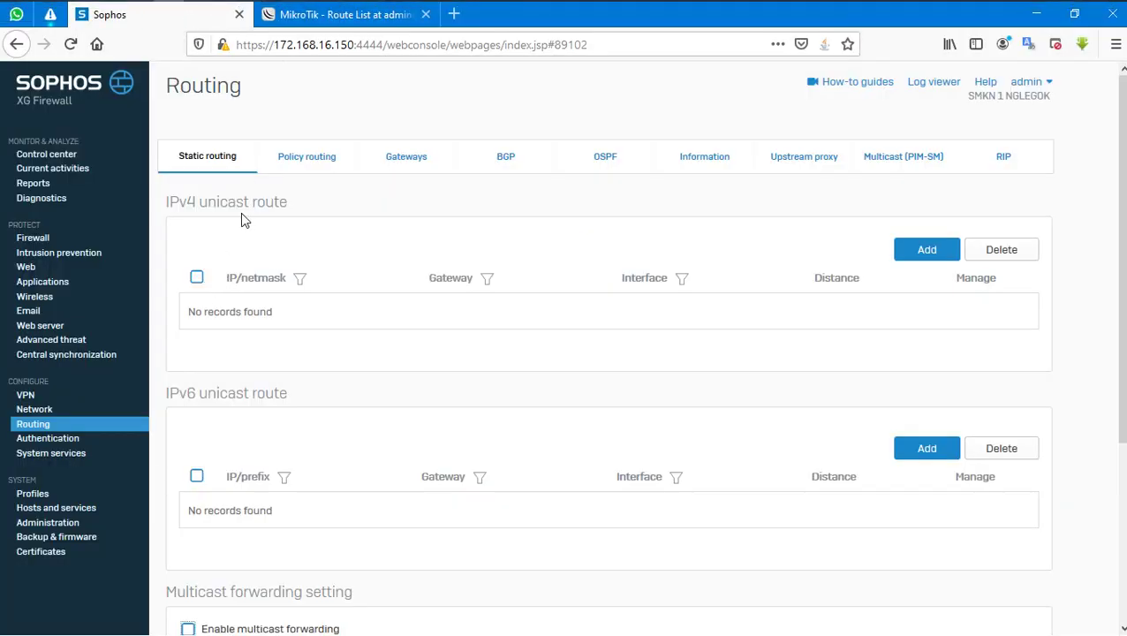
left_click(497, 170)
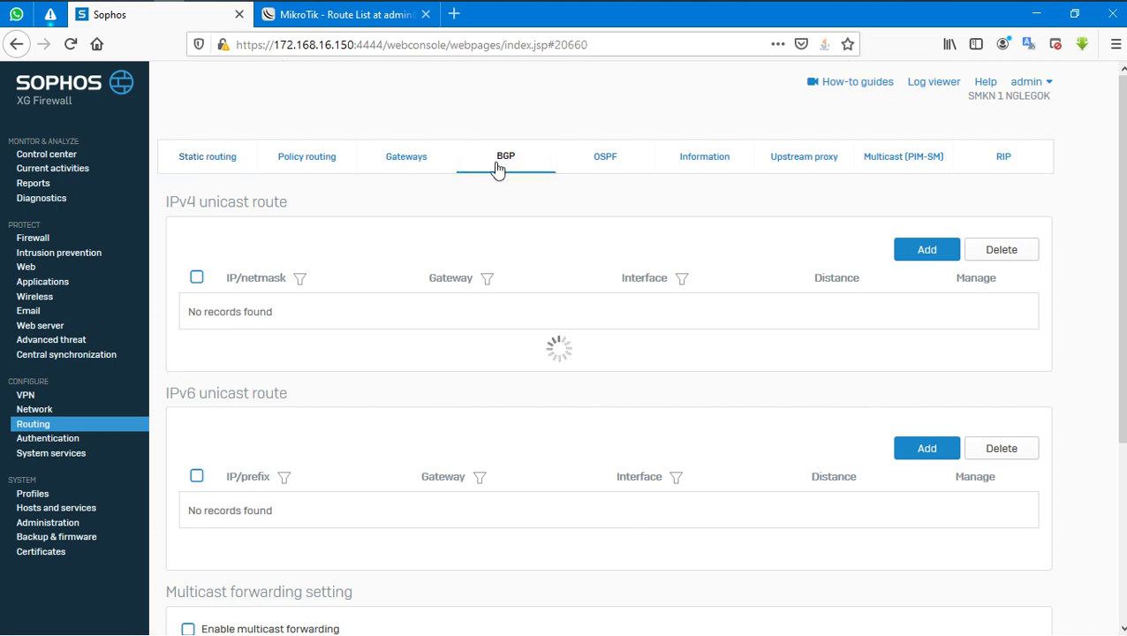
scroll(349, 432, "down", 3)
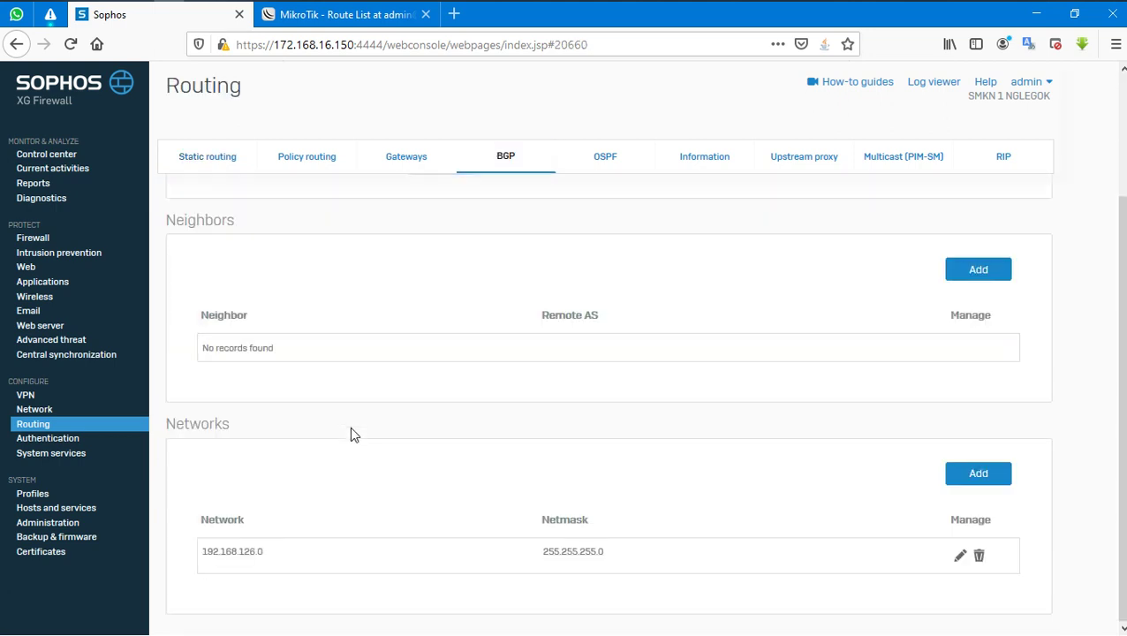
left_click(967, 274)
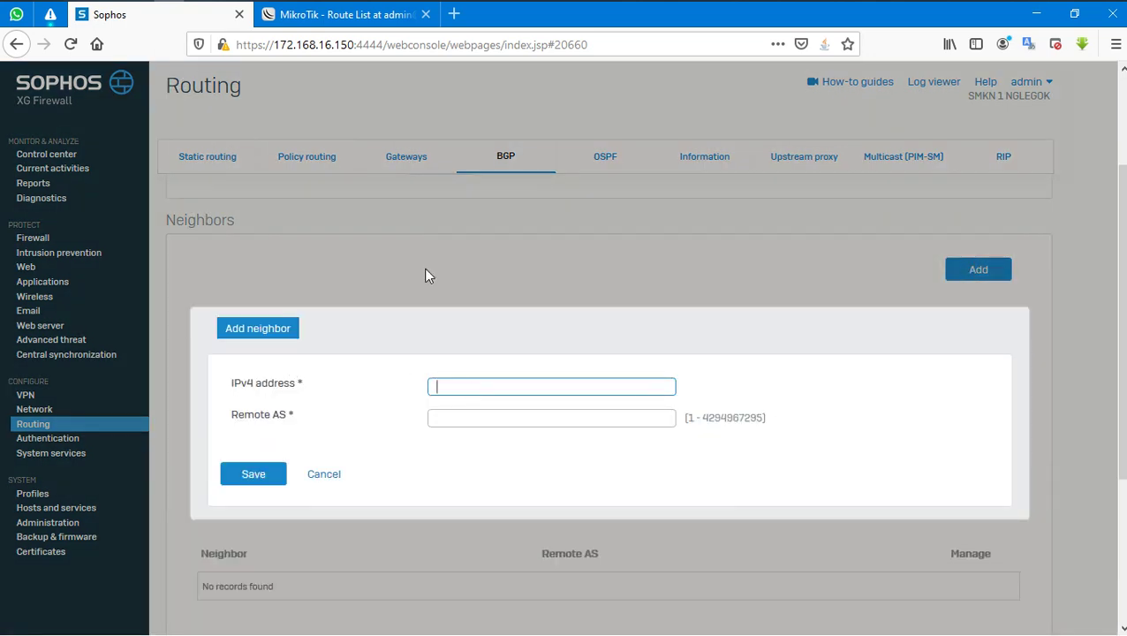
Switch to WinBox, set the default BGP instance's router ID to 16.16.16.16 and apply it
mouse_move(302, 7)
left_click(198, 11)
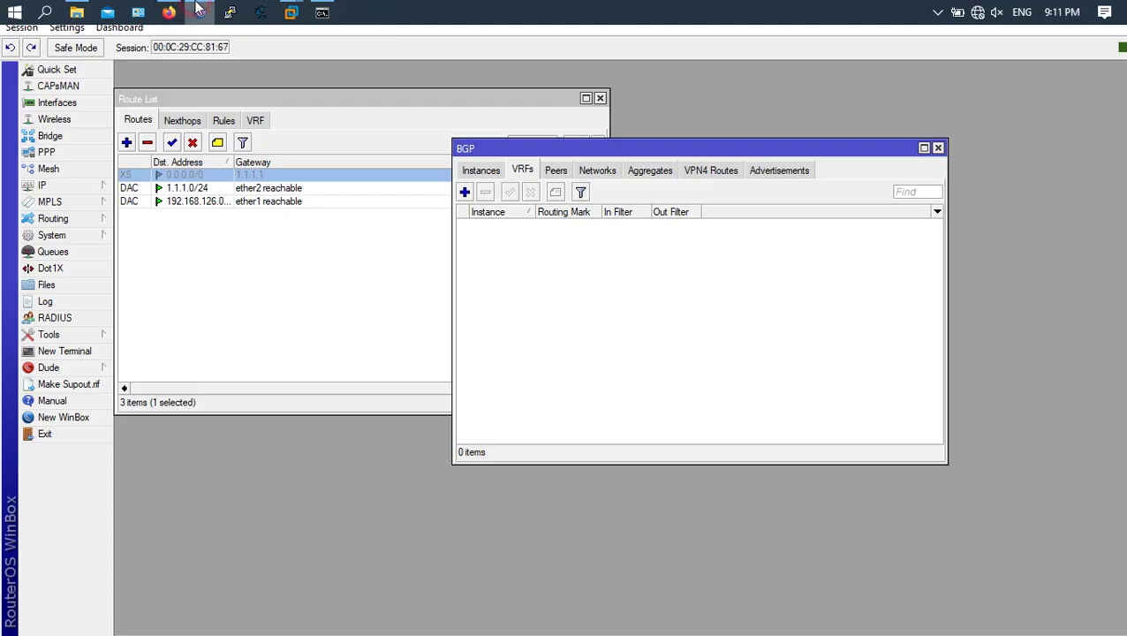
left_click(482, 169)
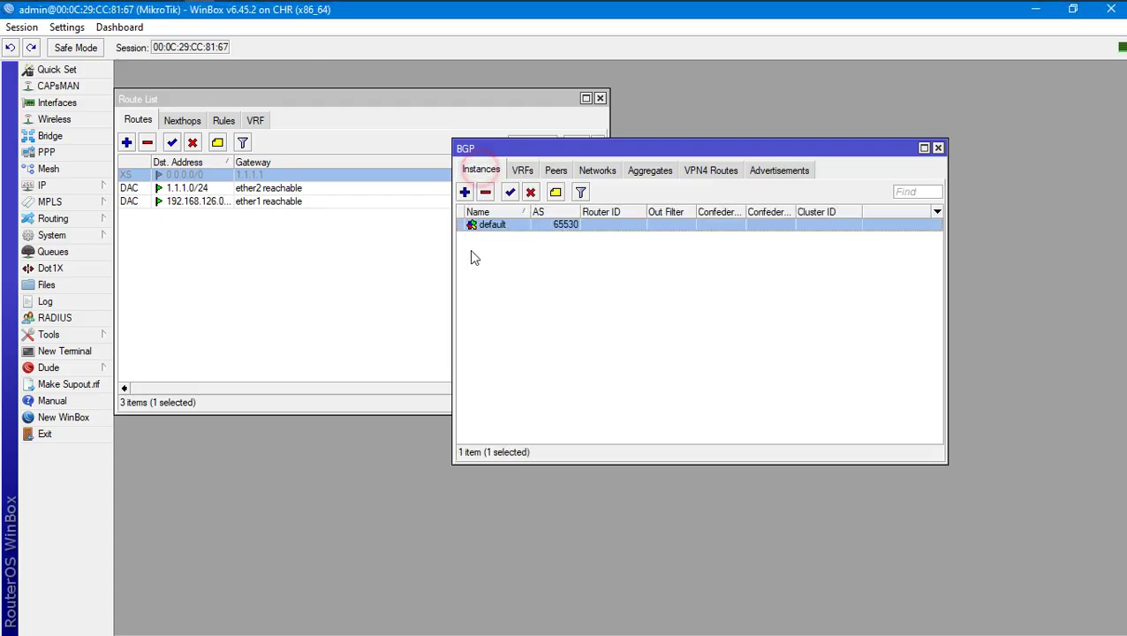
double_click(538, 225)
left_click_drag(328, 91, 785, 106)
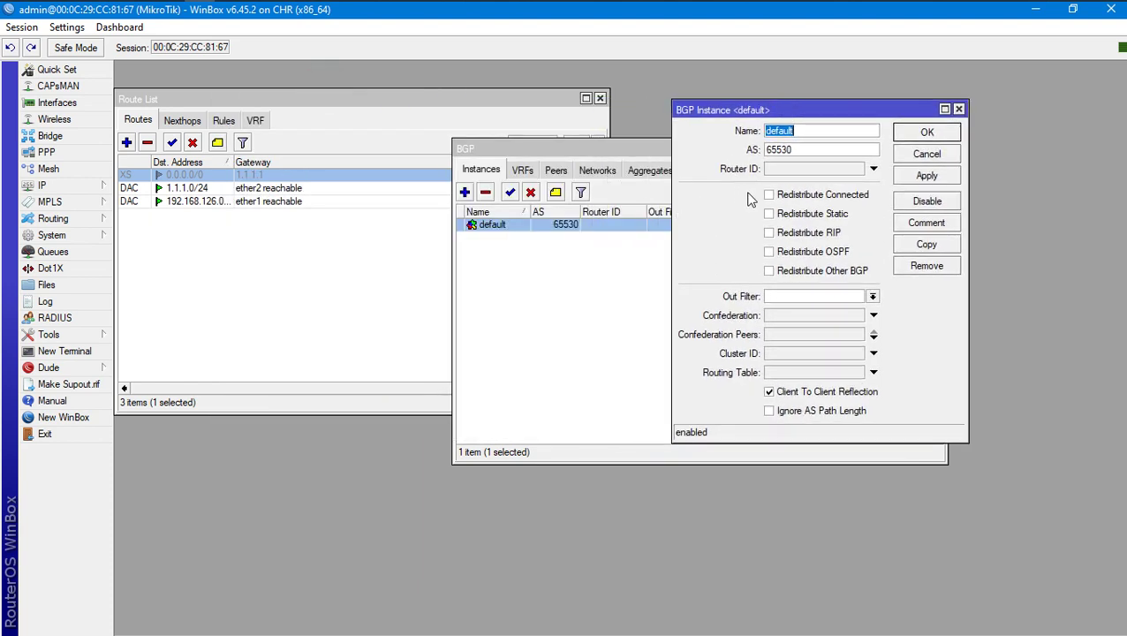
left_click(800, 170)
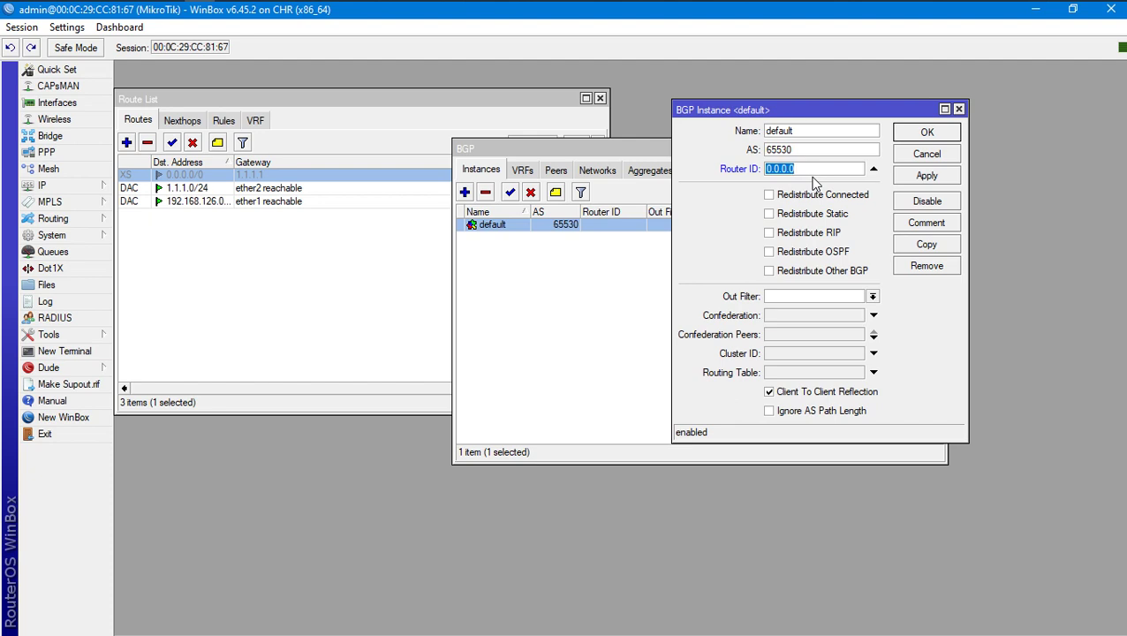
type("16.16.16.16")
left_click(926, 175)
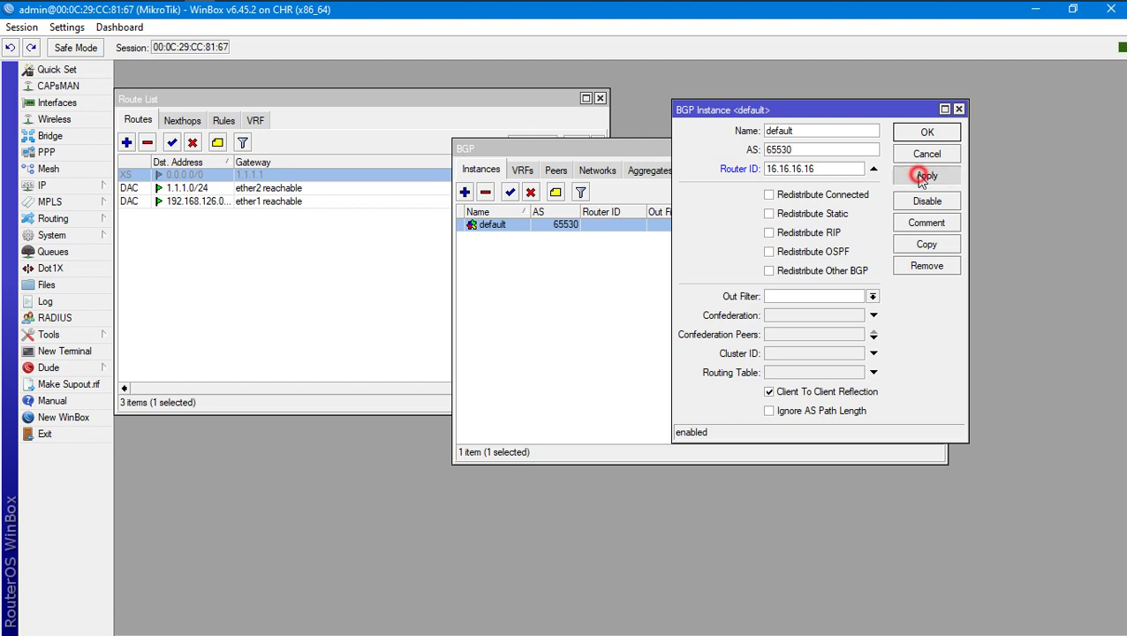
Copy AS number 65530 from the default BGP instance into the new Sophos neighbor's Remote AS in Firefox
left_click_drag(827, 155, 693, 149)
key("ctrl+c")
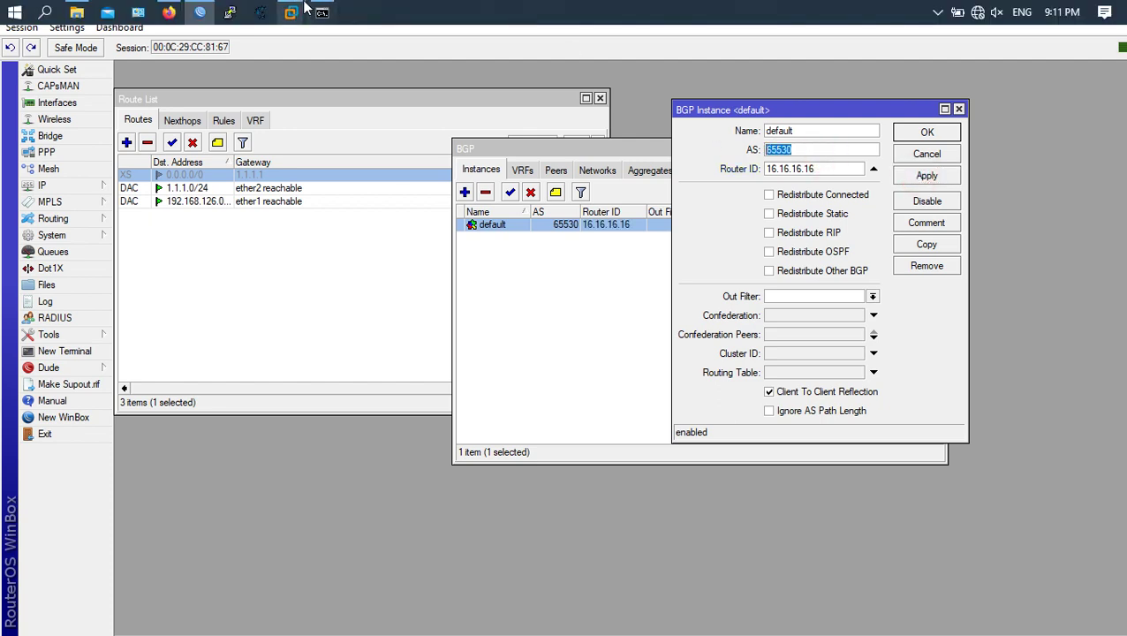
left_click(168, 13)
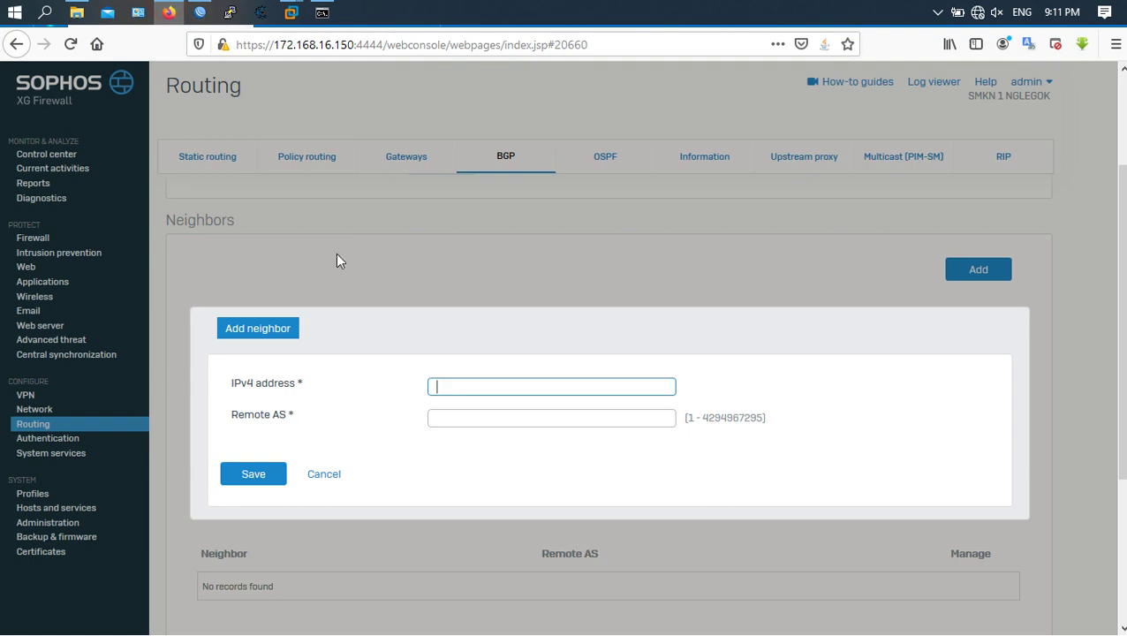
left_click(469, 417)
key("ctrl+v")
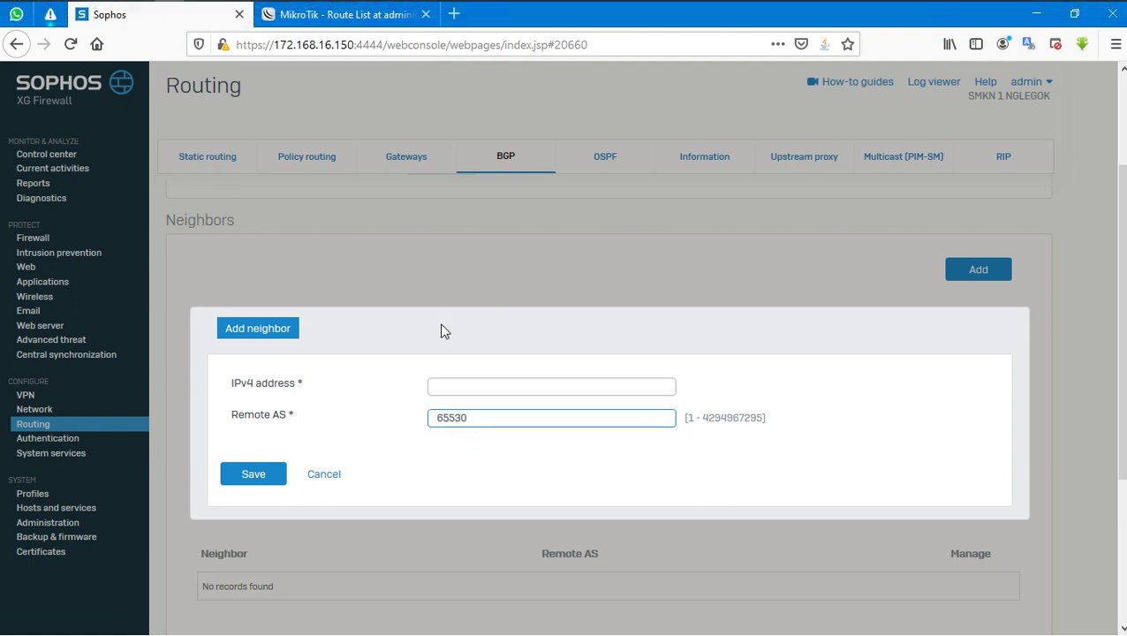
left_click(457, 389)
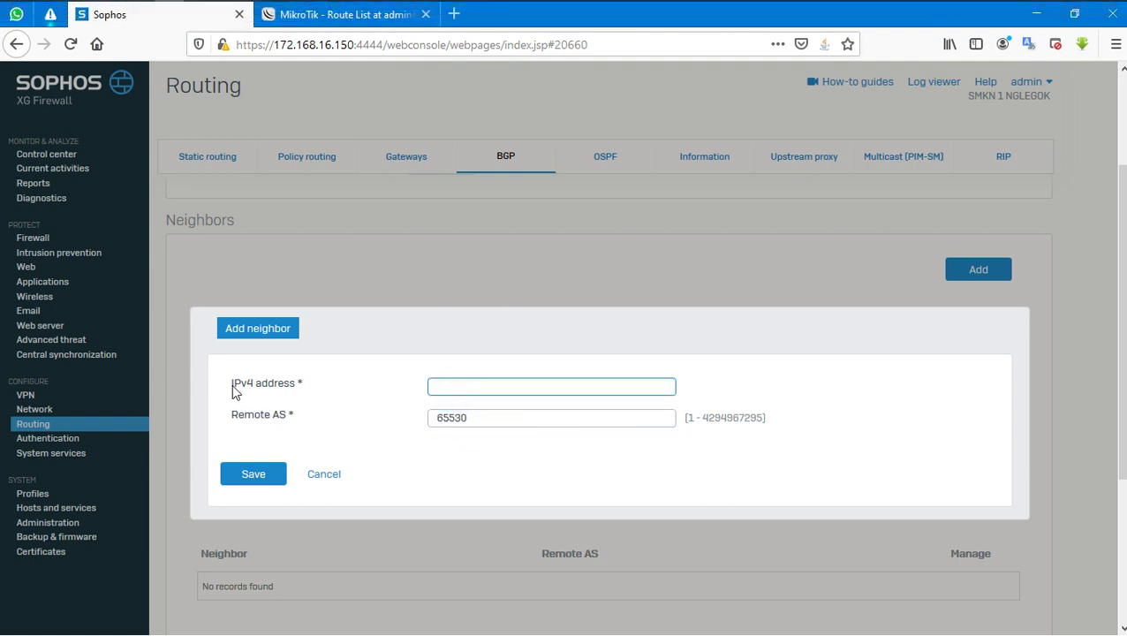
left_click_drag(232, 383, 292, 403)
left_click(310, 399)
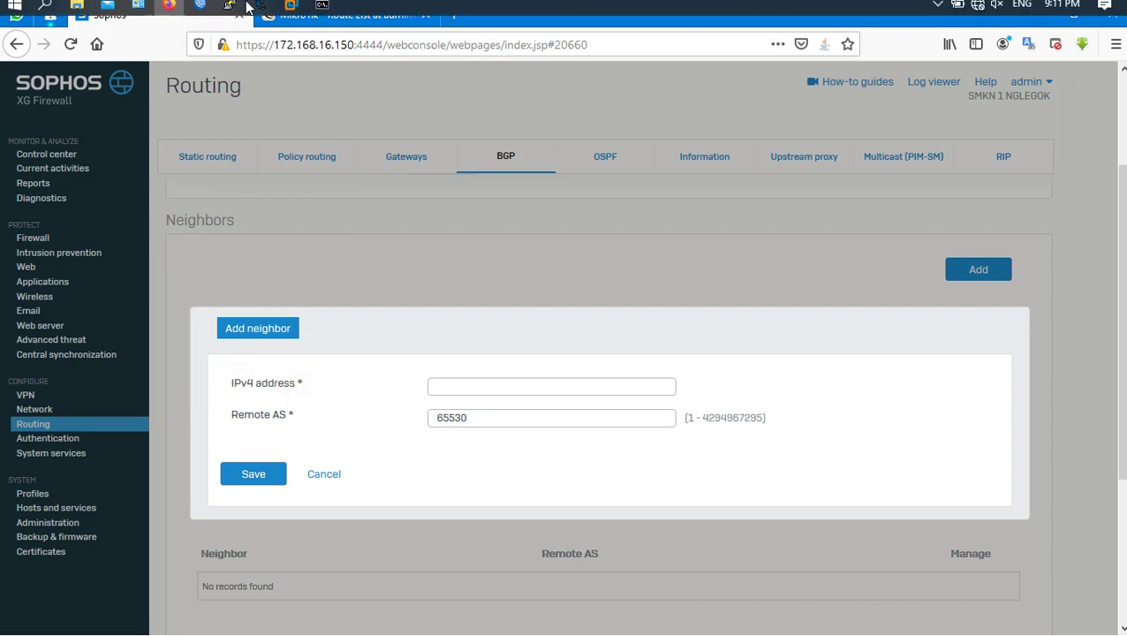
Switch to WinBox, open the router's IP address list and examine the ether1 and ether2 addresses
left_click(200, 12)
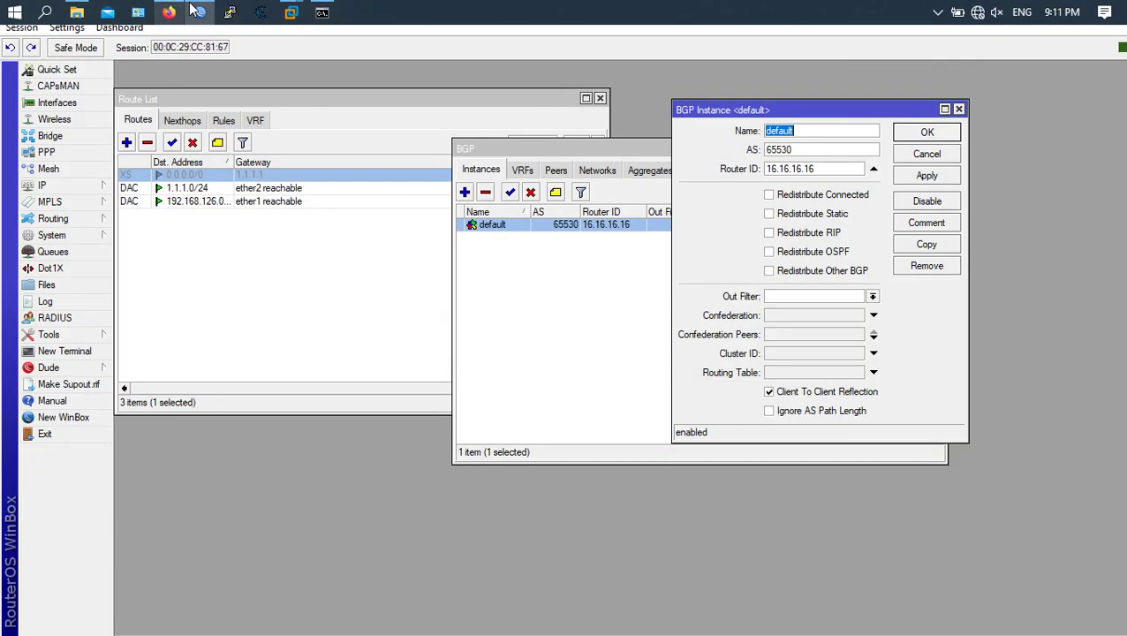
left_click(252, 300)
left_click(42, 186)
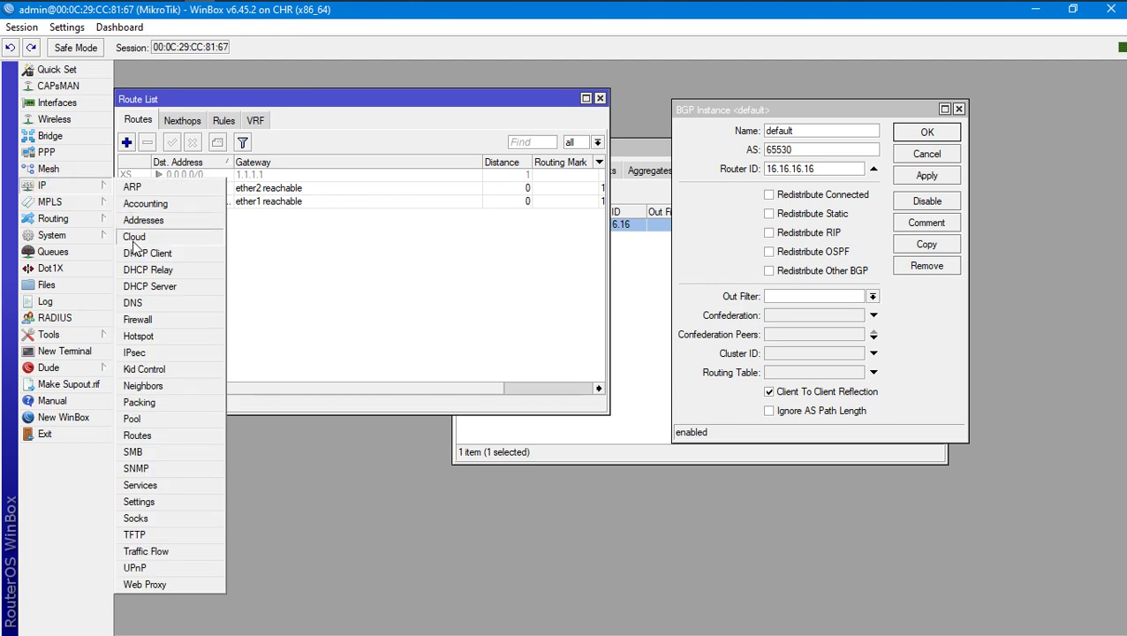
left_click(137, 228)
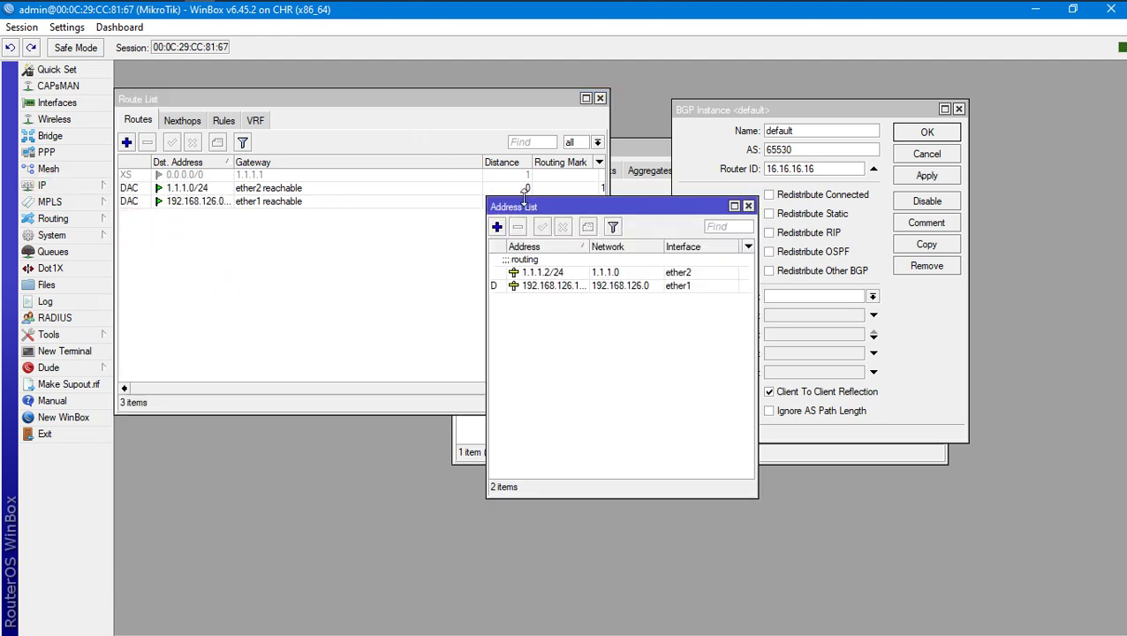
left_click_drag(529, 206, 344, 149)
double_click(393, 226)
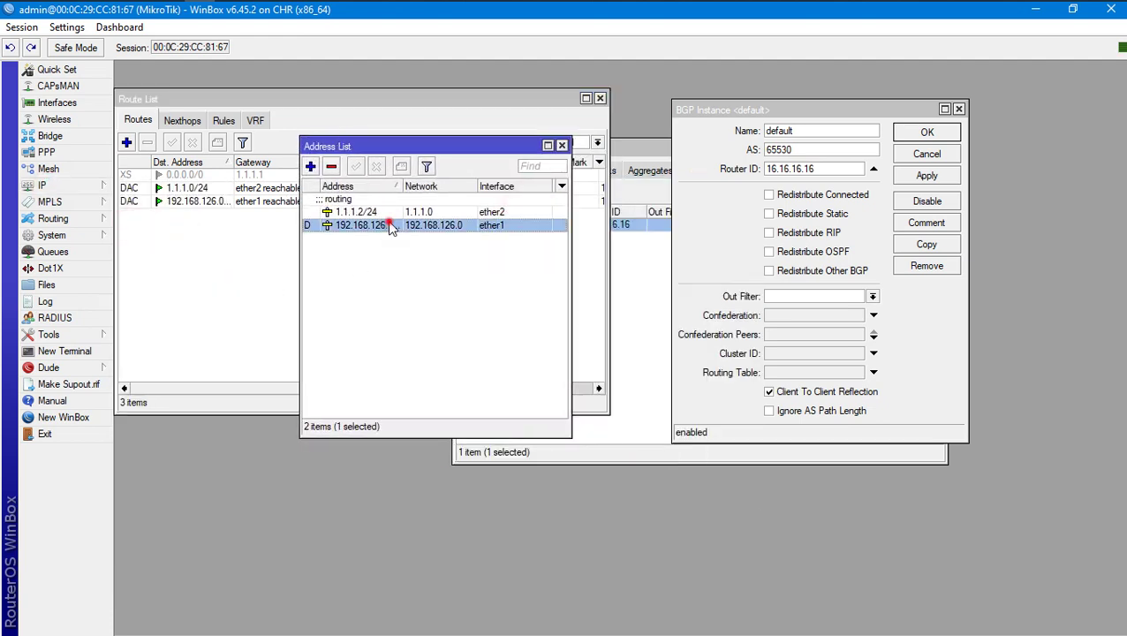
left_click(681, 325)
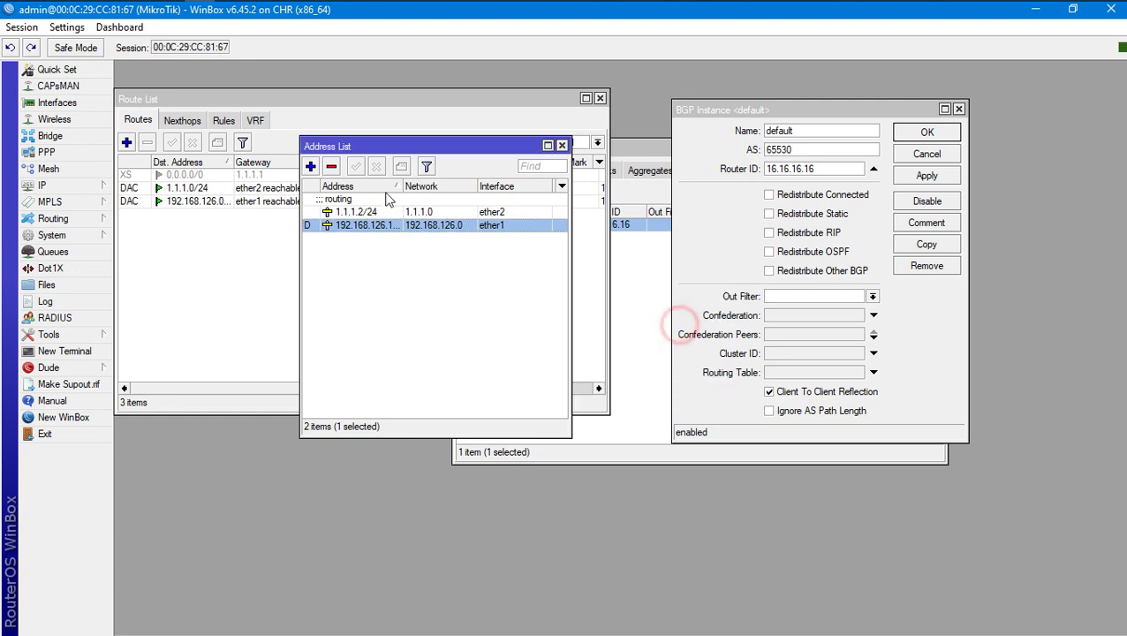
left_click(342, 217)
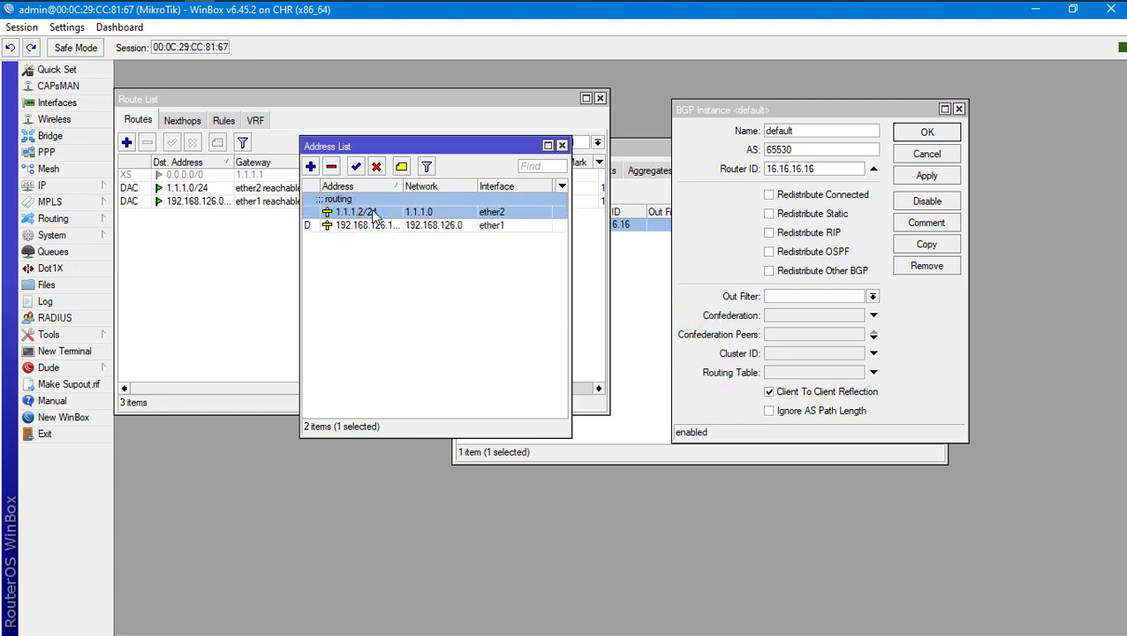
Copy router ID 16.16.16.16, close the BGP instance and enter the ID as the new Sophos neighbor's IPv4 address in Firefox
double_click(839, 171)
key("ctrl+c")
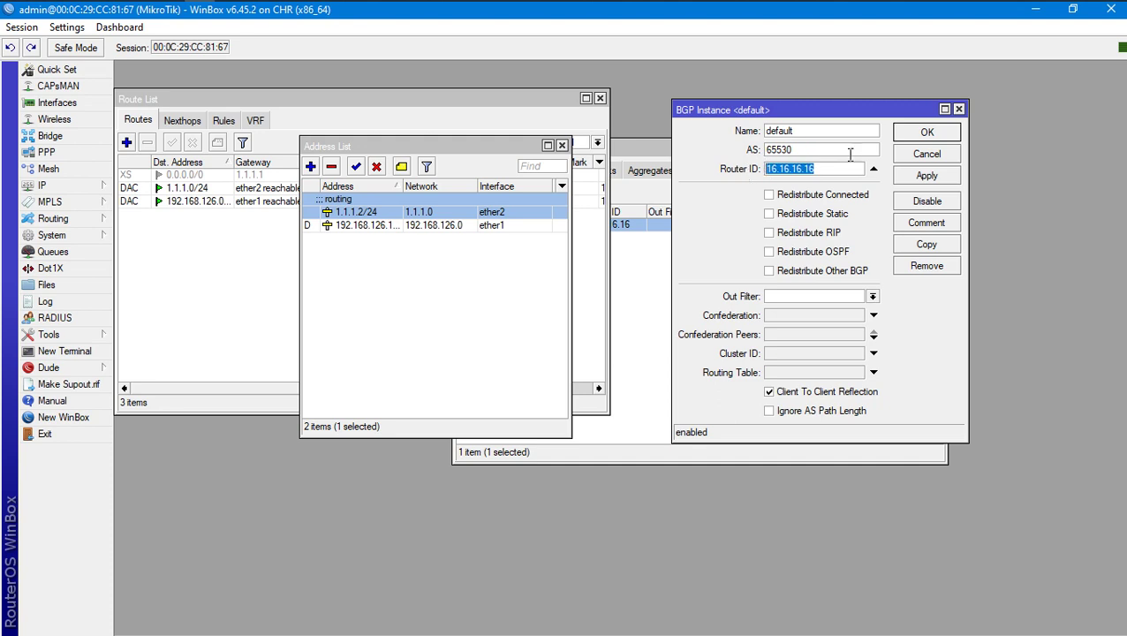
left_click(930, 131)
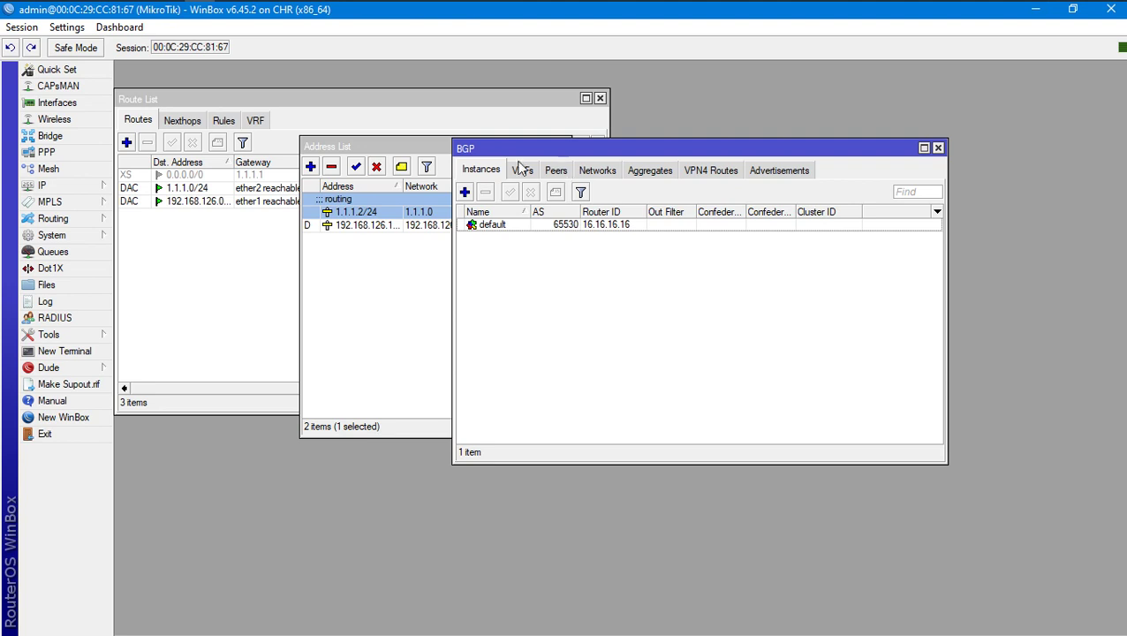
left_click(767, 173)
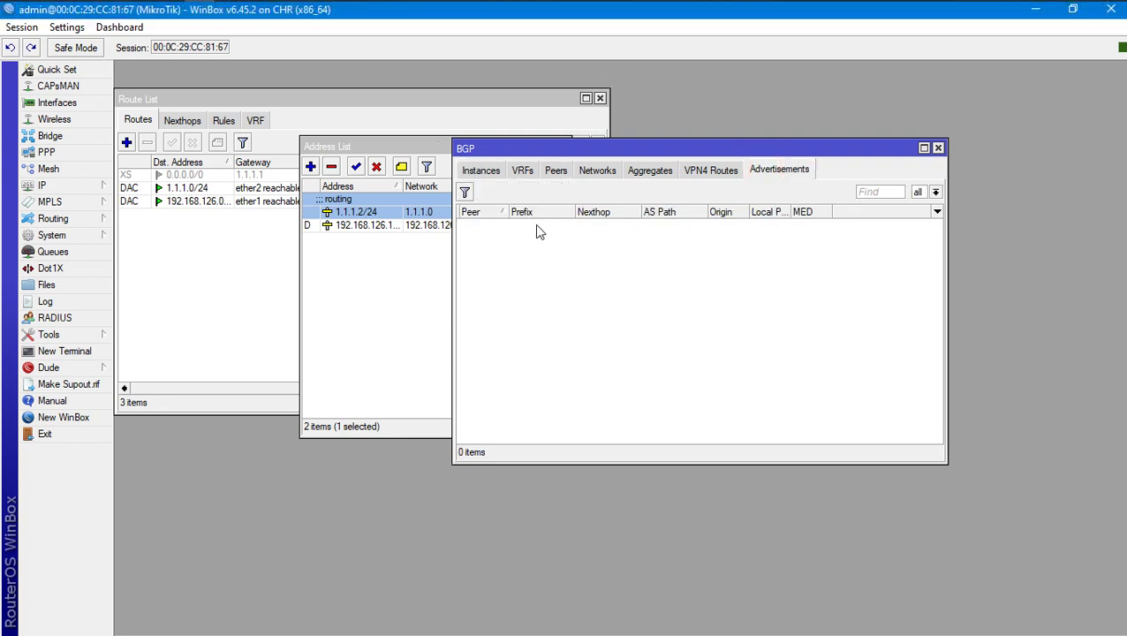
left_click(466, 173)
mouse_move(294, 3)
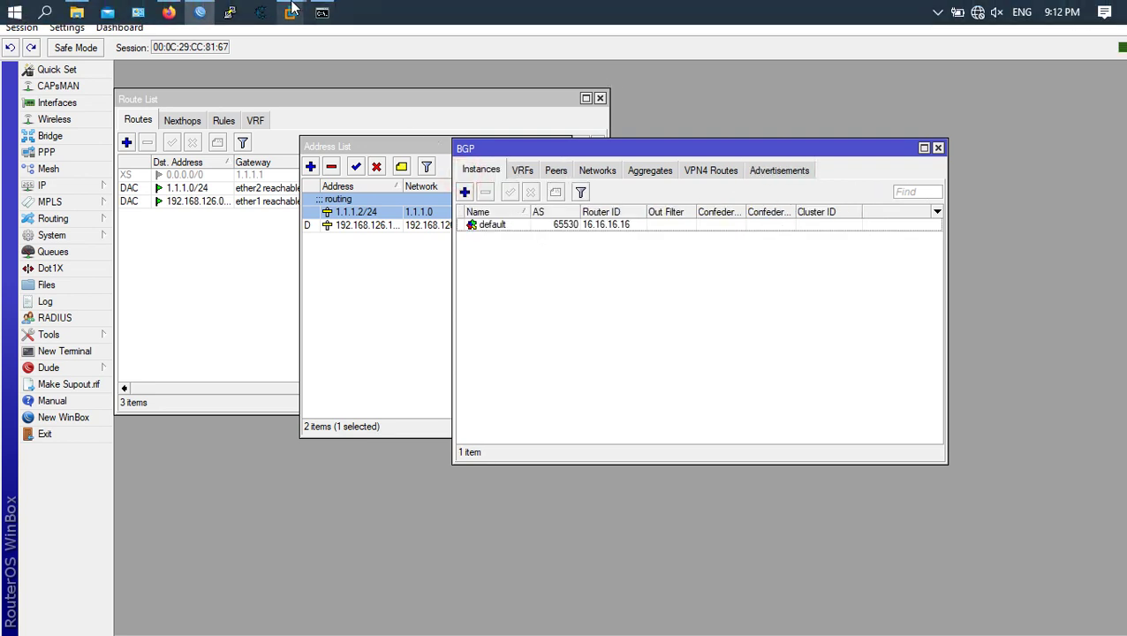
left_click(169, 12)
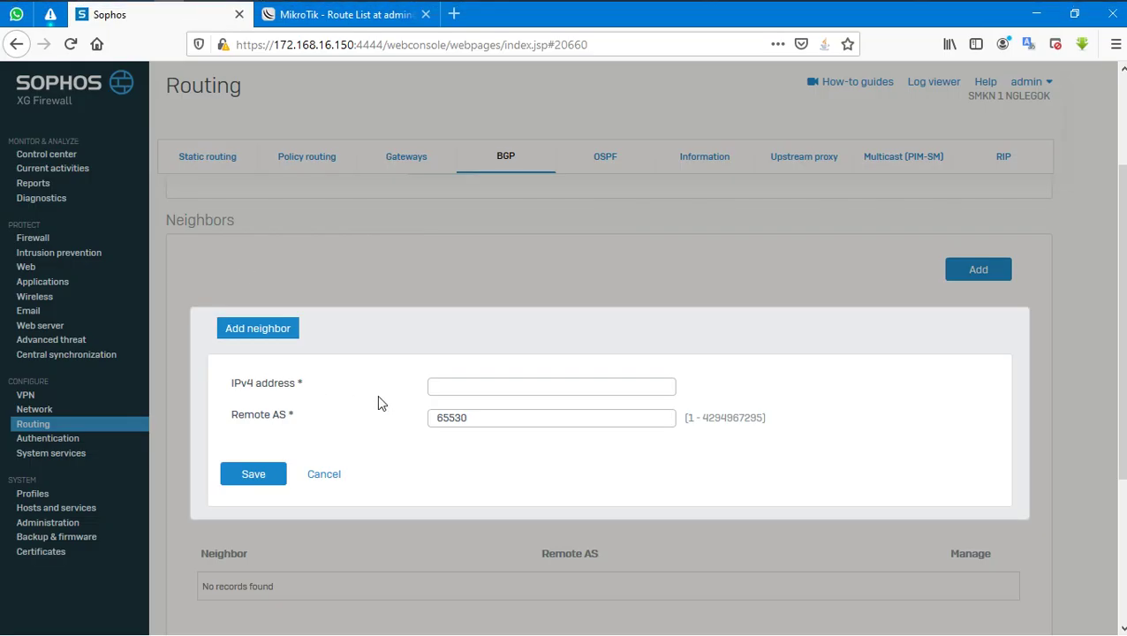
left_click(464, 387)
key("ctrl+v")
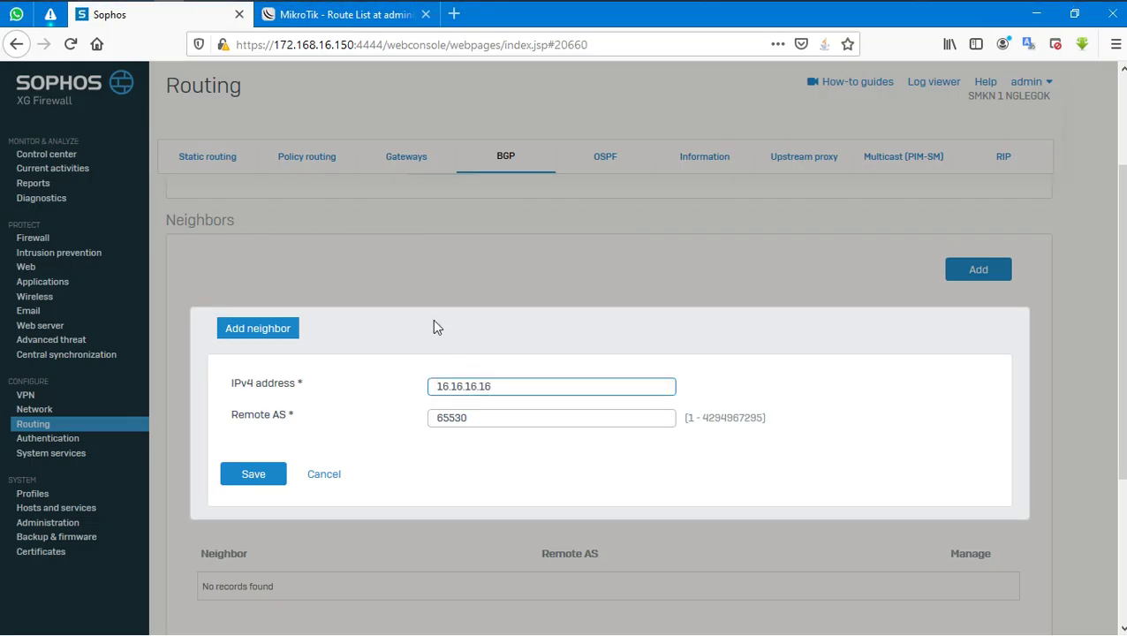
Save the new Sophos BGP neighbor, then switch to WinBox and start a new BGP peer
left_click(255, 477)
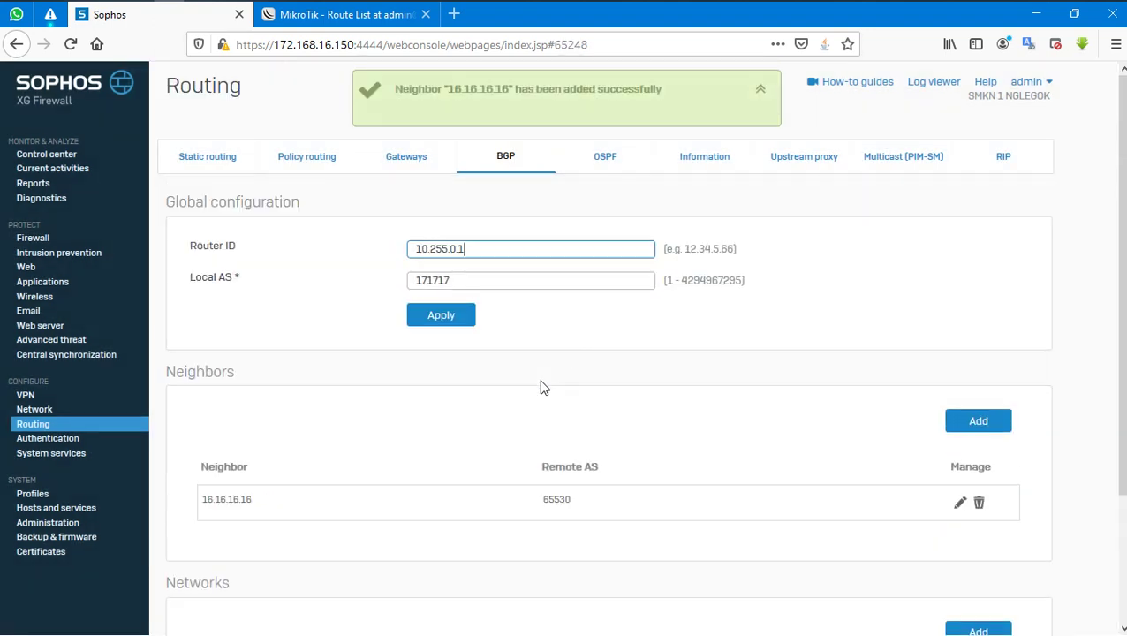
scroll(541, 384, "down", 3)
mouse_move(311, 3)
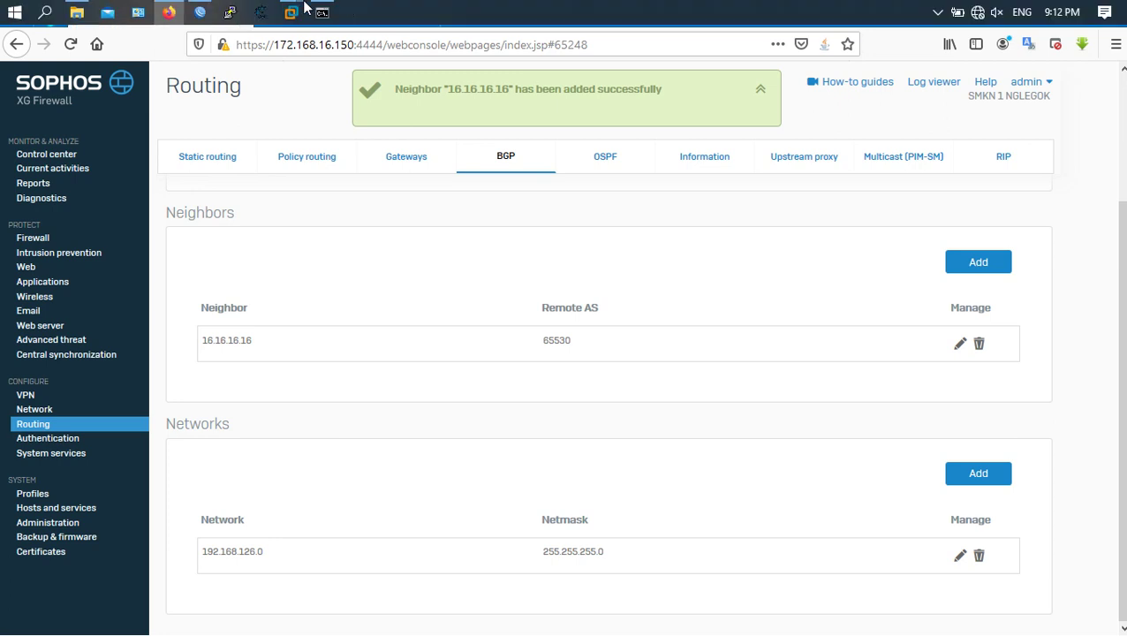
left_click(198, 9)
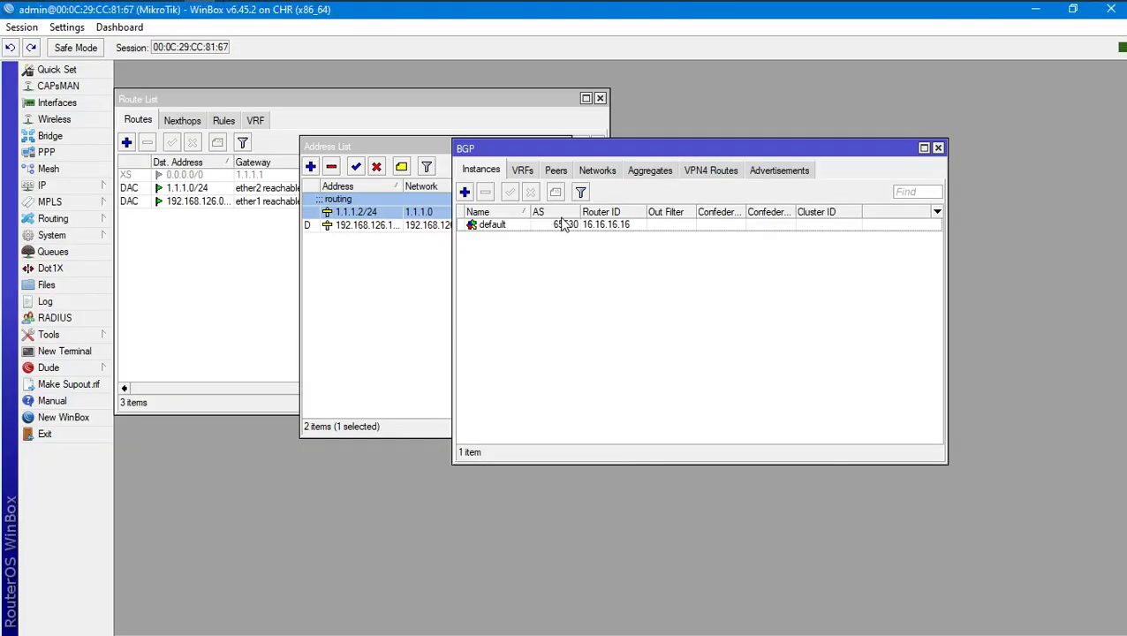
left_click(556, 171)
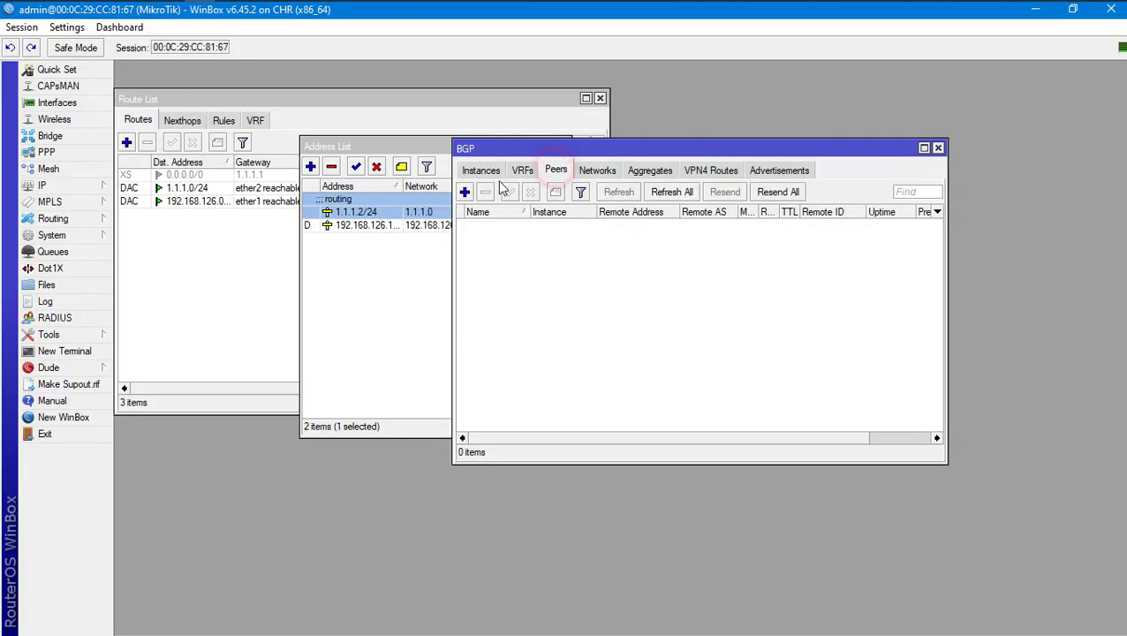
left_click(466, 192)
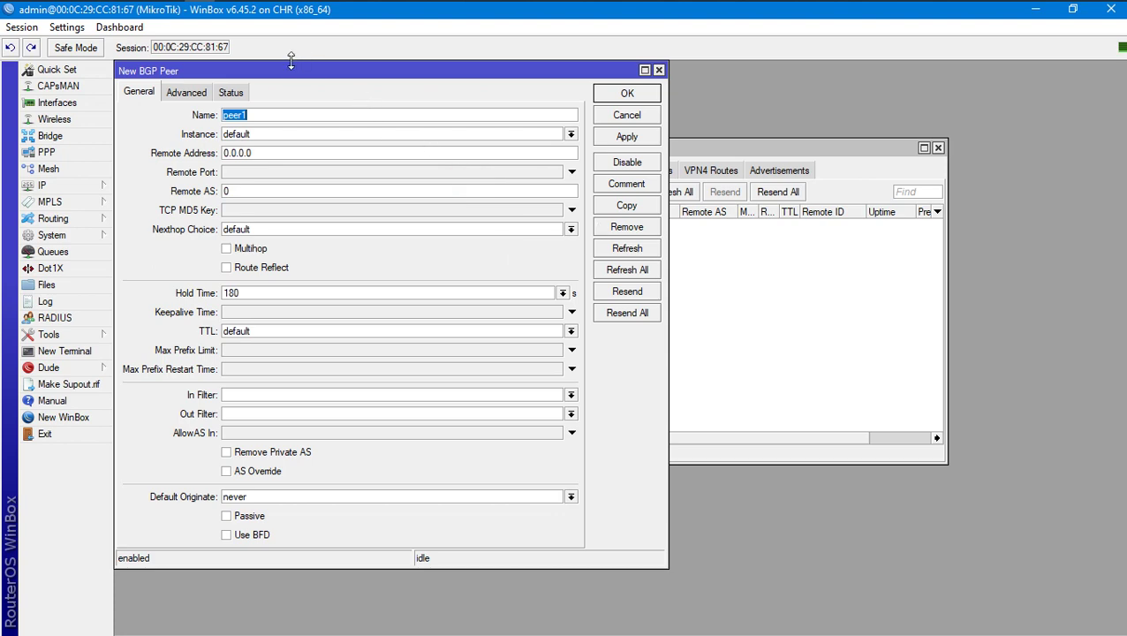
left_click_drag(292, 65, 638, 62)
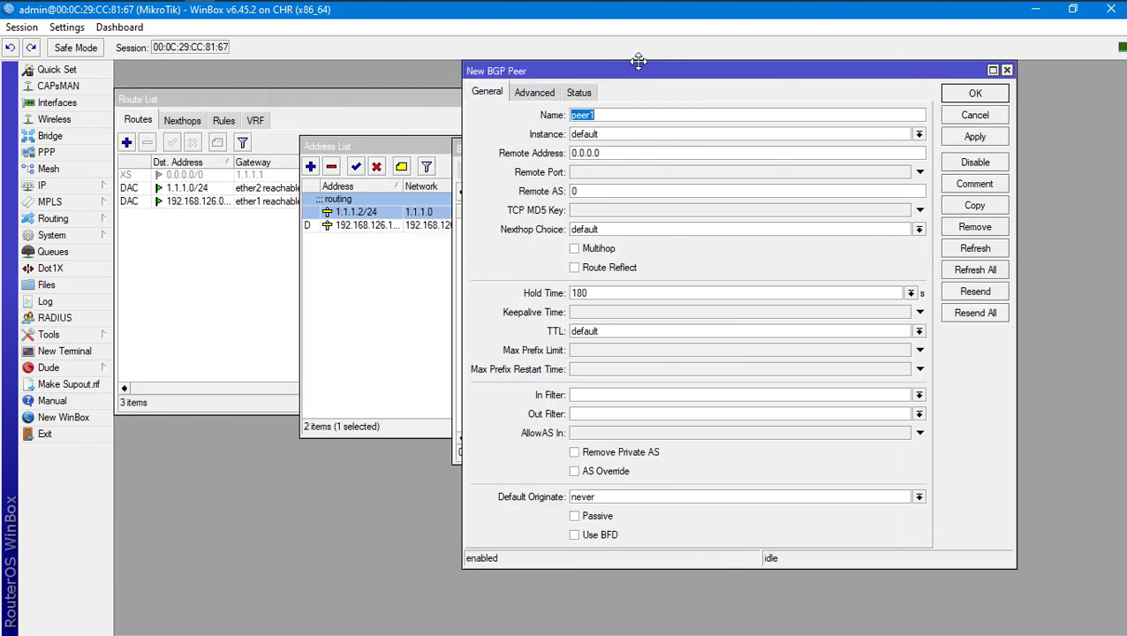
Switch to Firefox and copy router ID 10.255.0.1 from the Sophos BGP global configuration
left_click(106, 625)
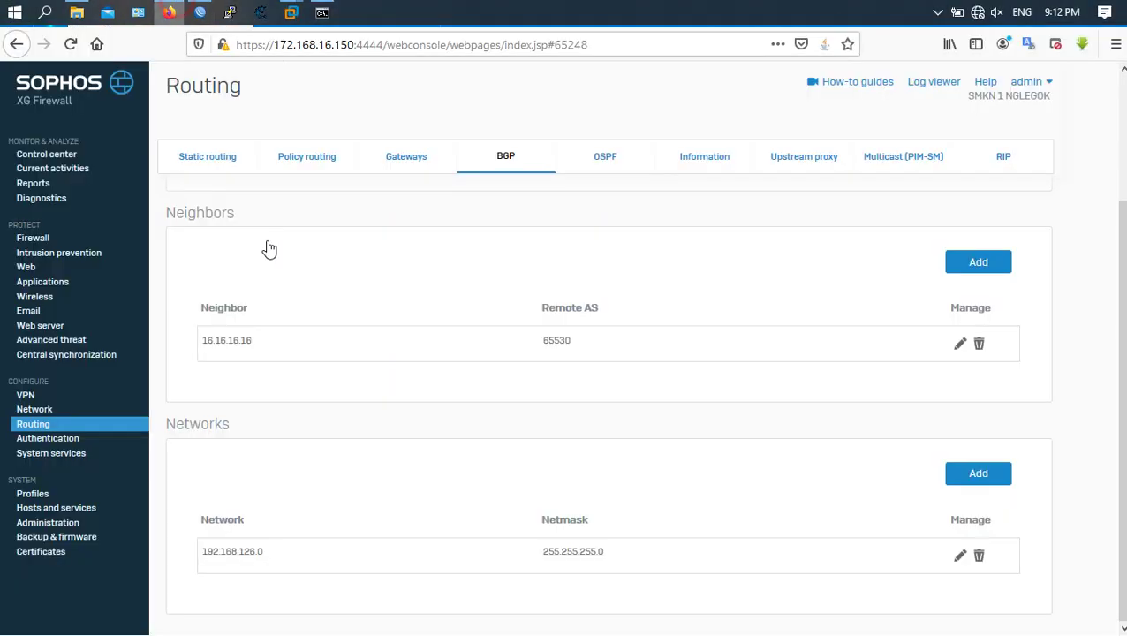
scroll(503, 277, "up", 5)
left_click_drag(465, 282, 351, 290)
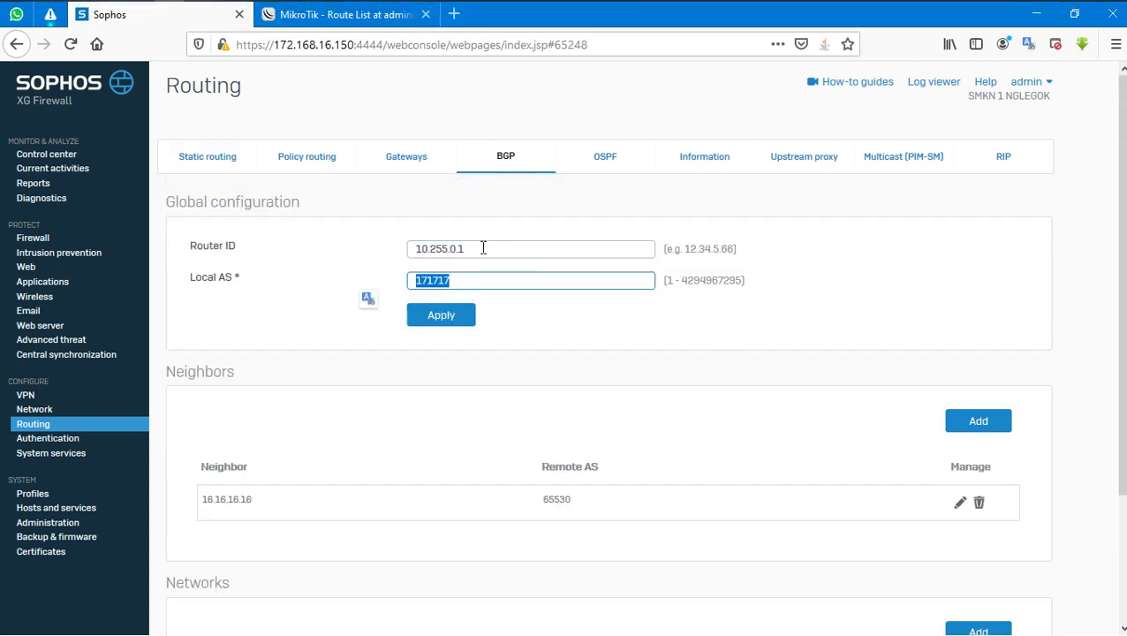
left_click_drag(483, 249, 204, 217)
key("ctrl+c")
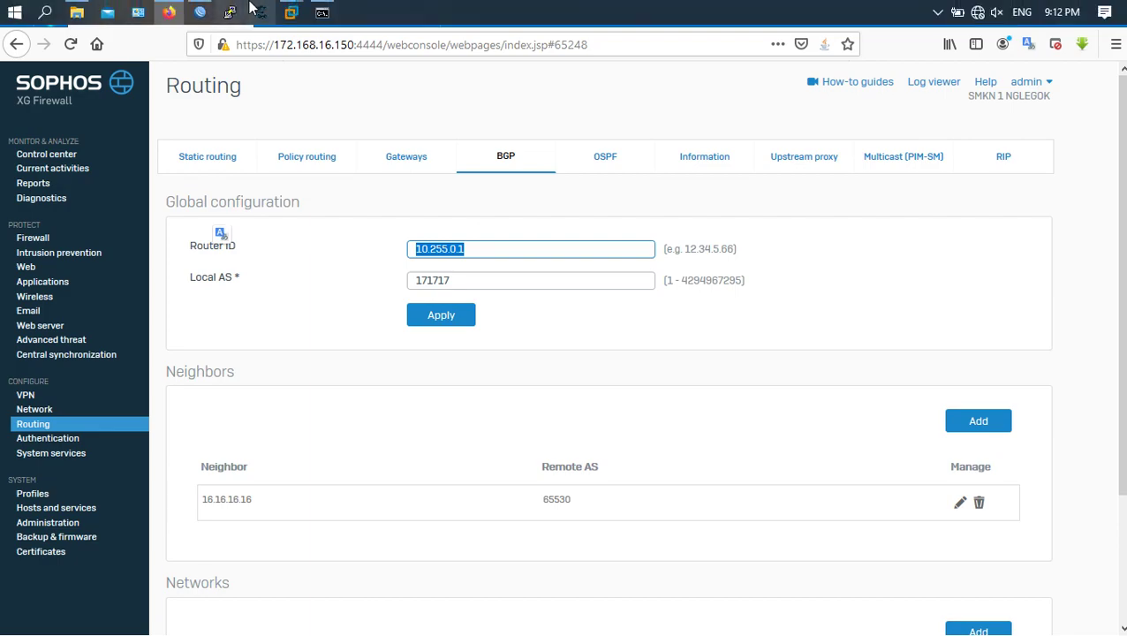
Switch to WinBox, set the new peer's Remote AS to 171717 and Remote Address to 10.255.0.1, and save the peer
left_click(200, 13)
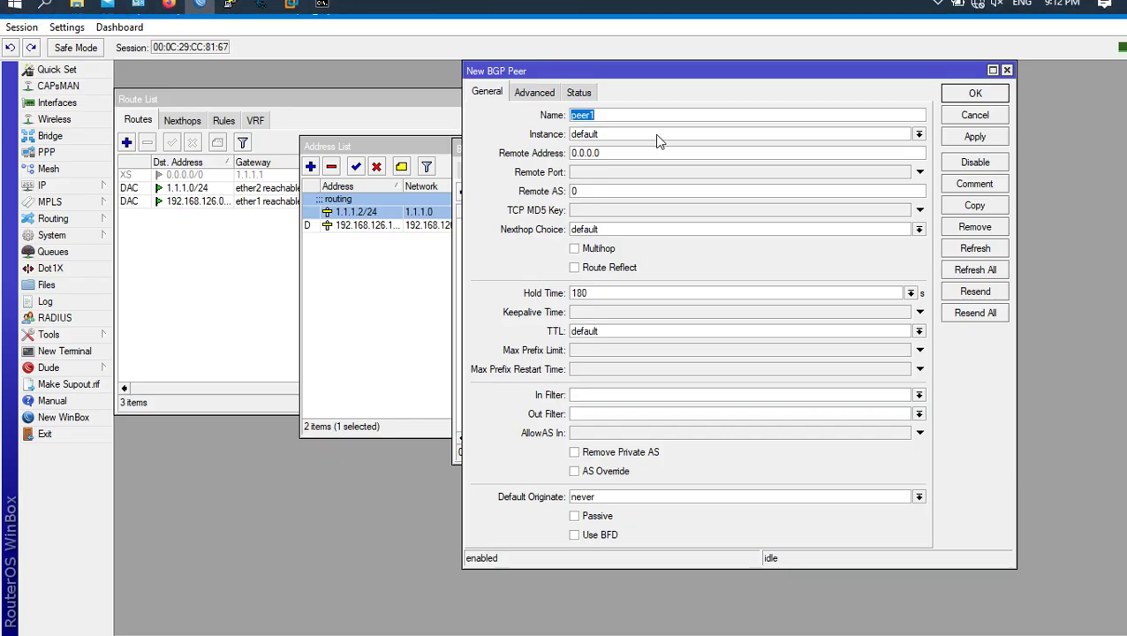
left_click_drag(621, 154, 514, 156)
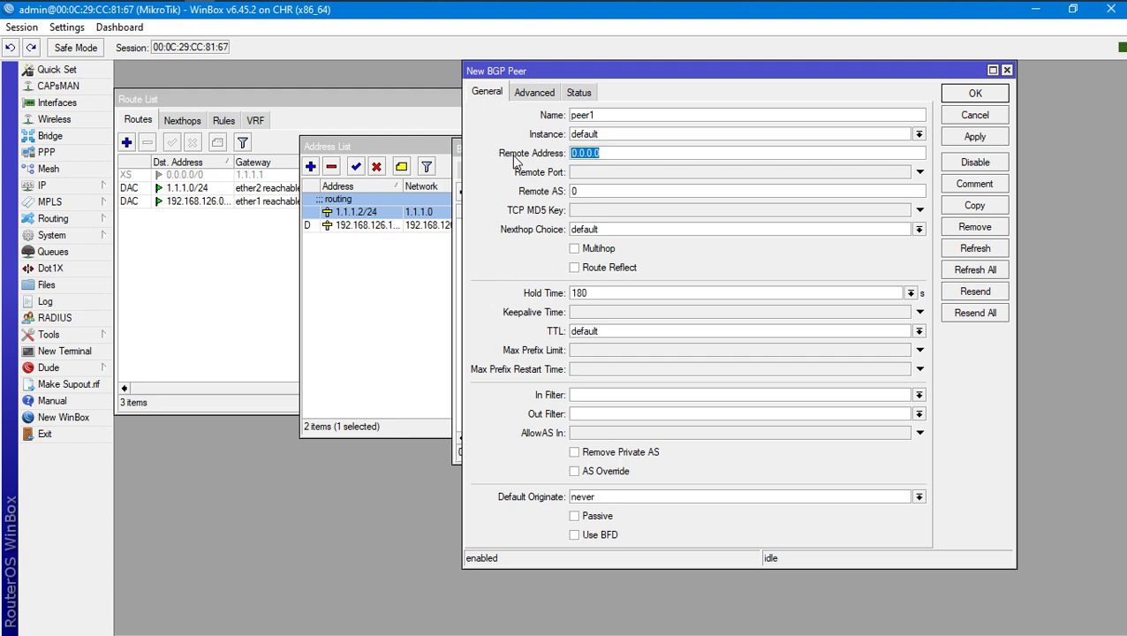
left_click_drag(596, 191, 551, 192)
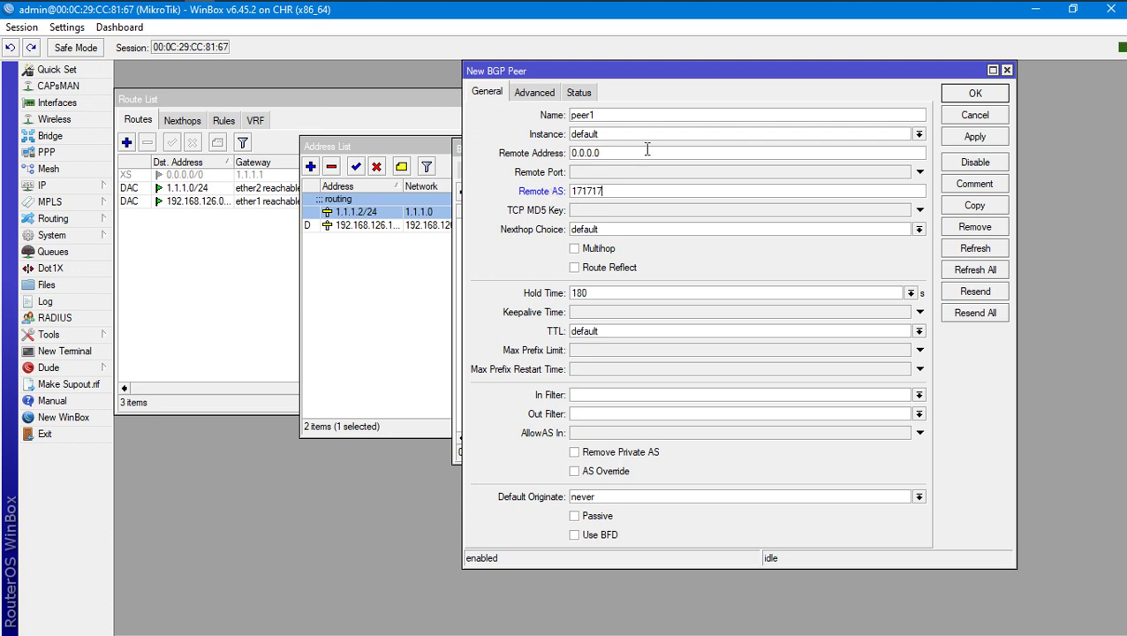
left_click_drag(647, 150, 504, 157)
key("ctrl+v")
left_click(975, 94)
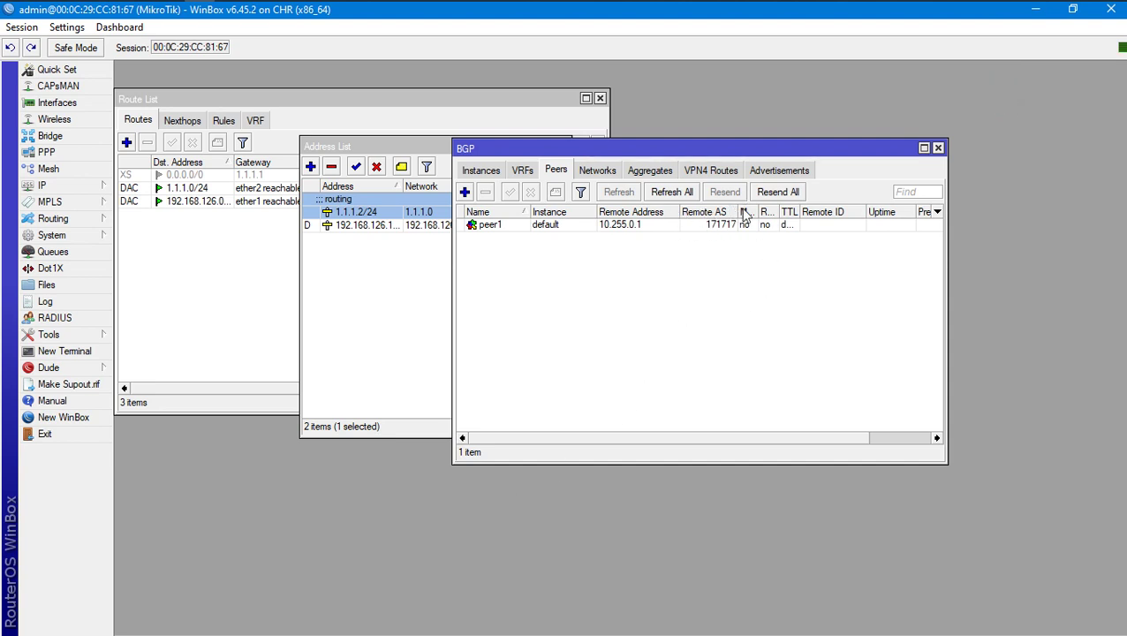
left_click_drag(756, 214, 772, 214)
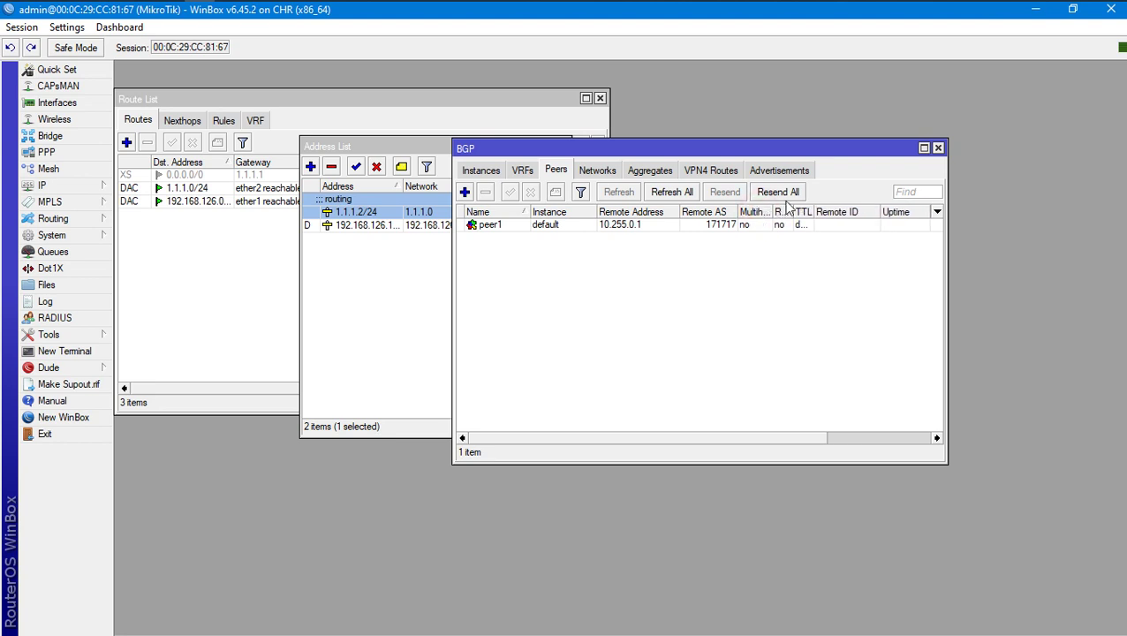
Remove the existing 172.168.16.0/24 entry from the router's BGP networks
left_click(593, 171)
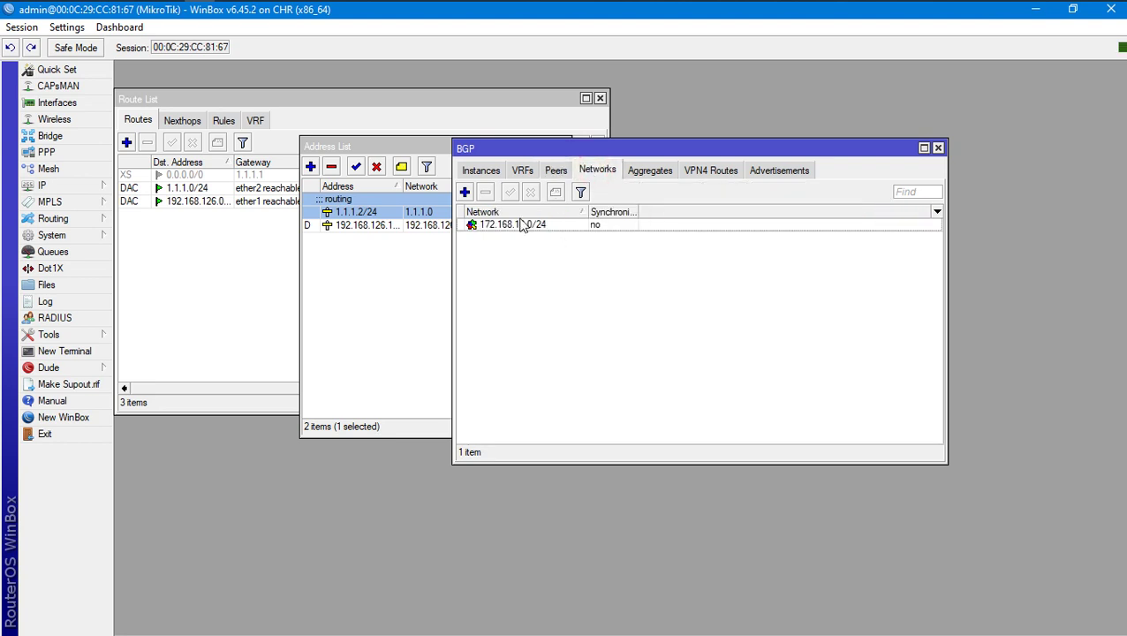
left_click(492, 228)
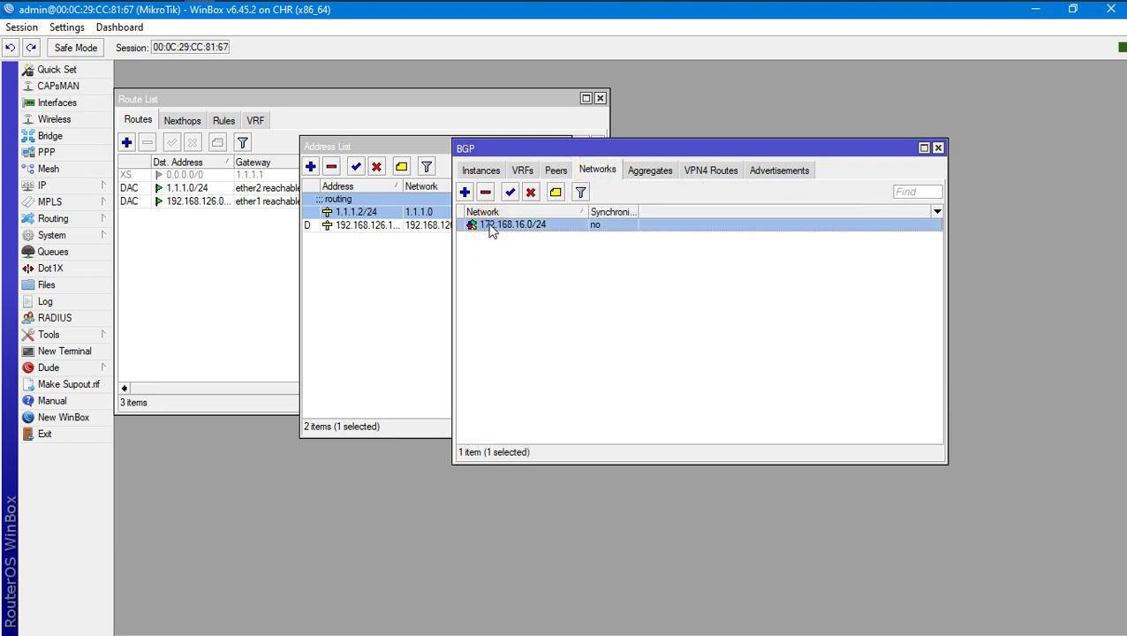
left_click_drag(526, 152, 671, 146)
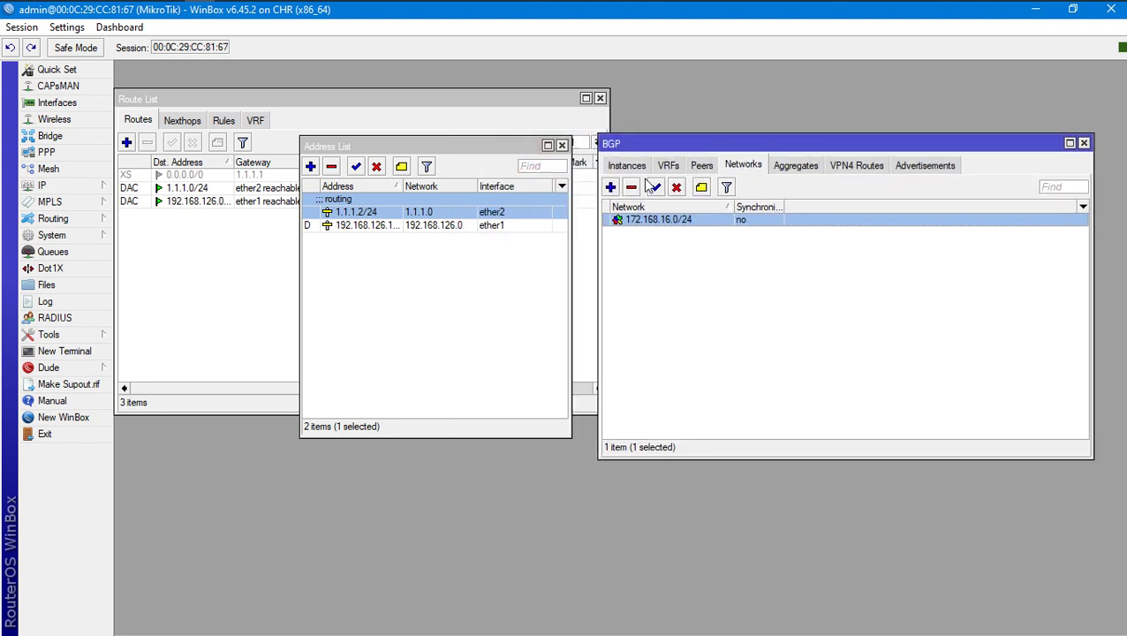
left_click(696, 187)
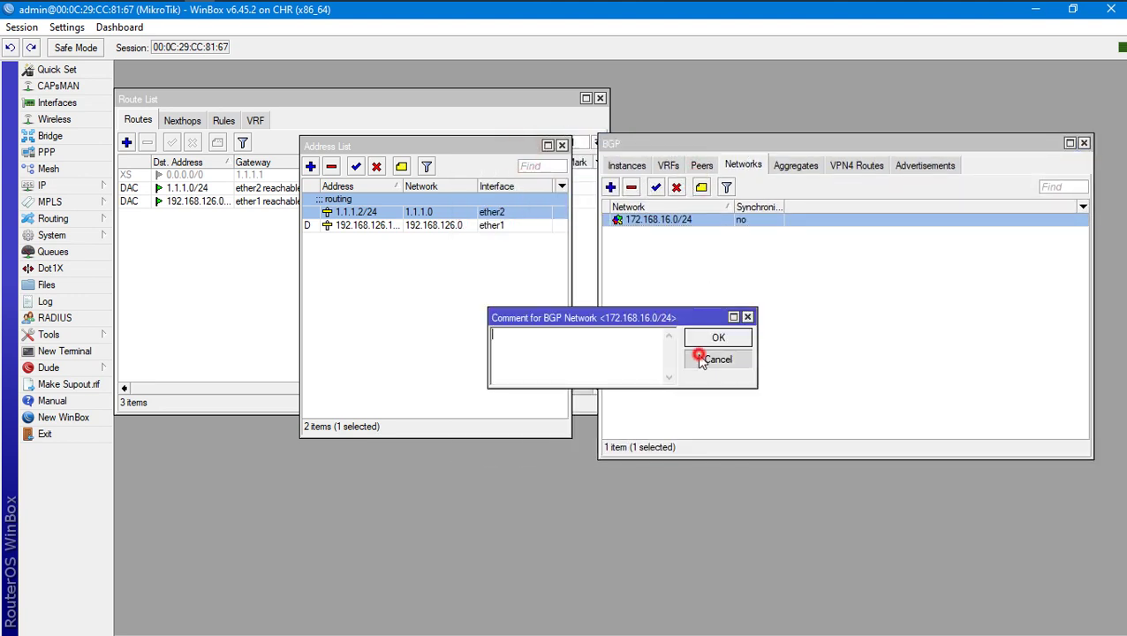
left_click(700, 357)
left_click(675, 186)
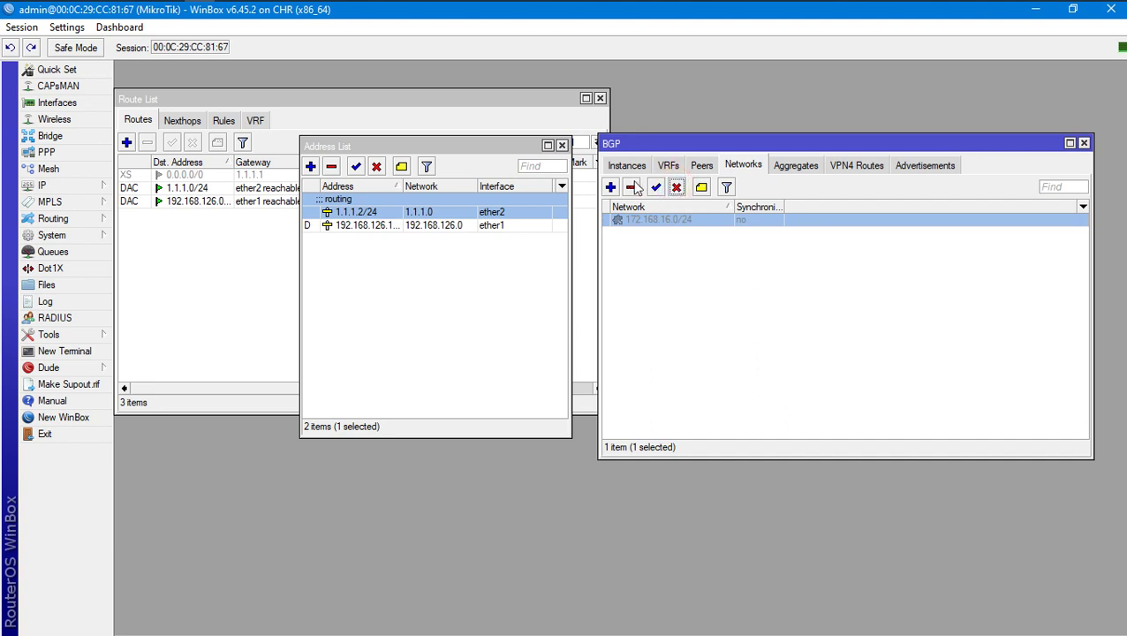
left_click(632, 187)
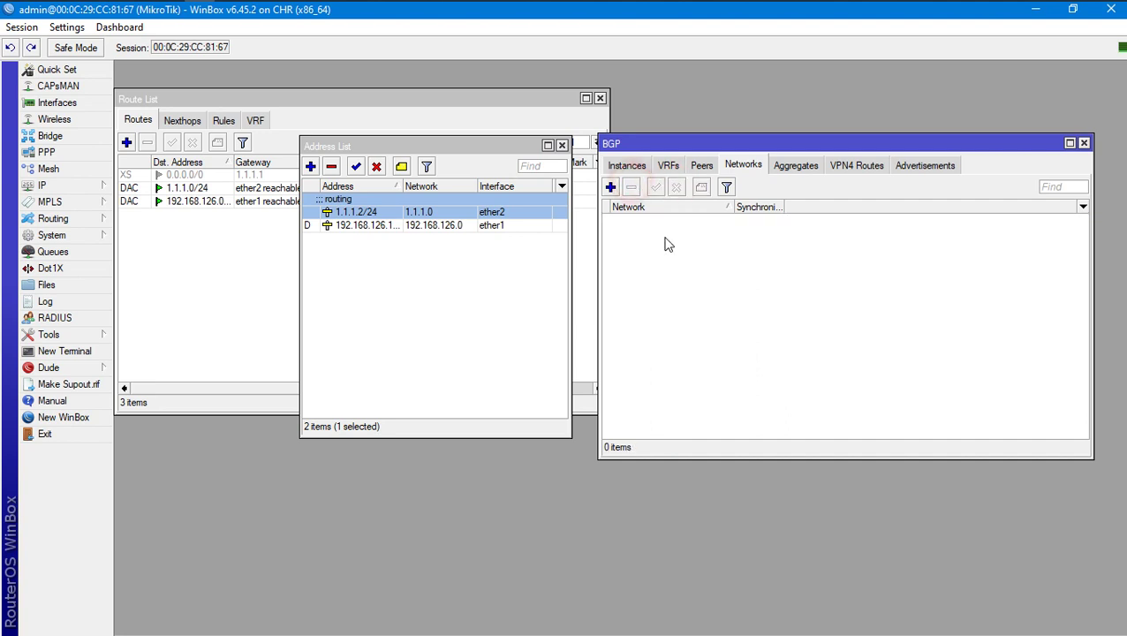
Add 1.1.1.0/24 as a BGP network on the MikroTik router
left_click(610, 187)
type("1.1")
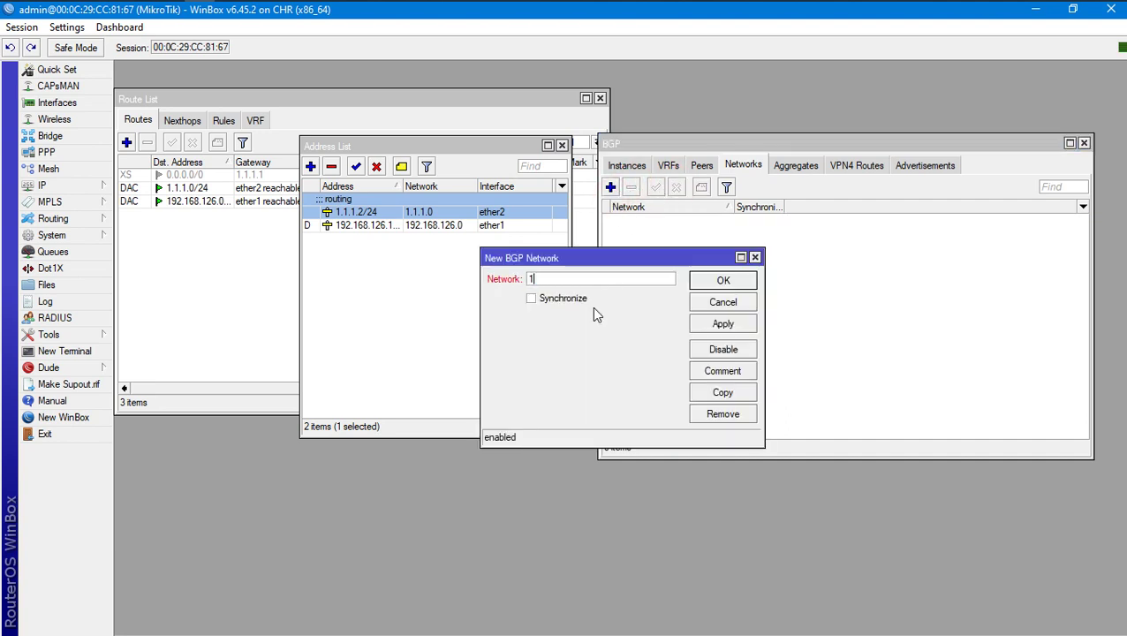
key("BackSpace")
key("BackSpace")
type(".1.1.1/24")
key("Return")
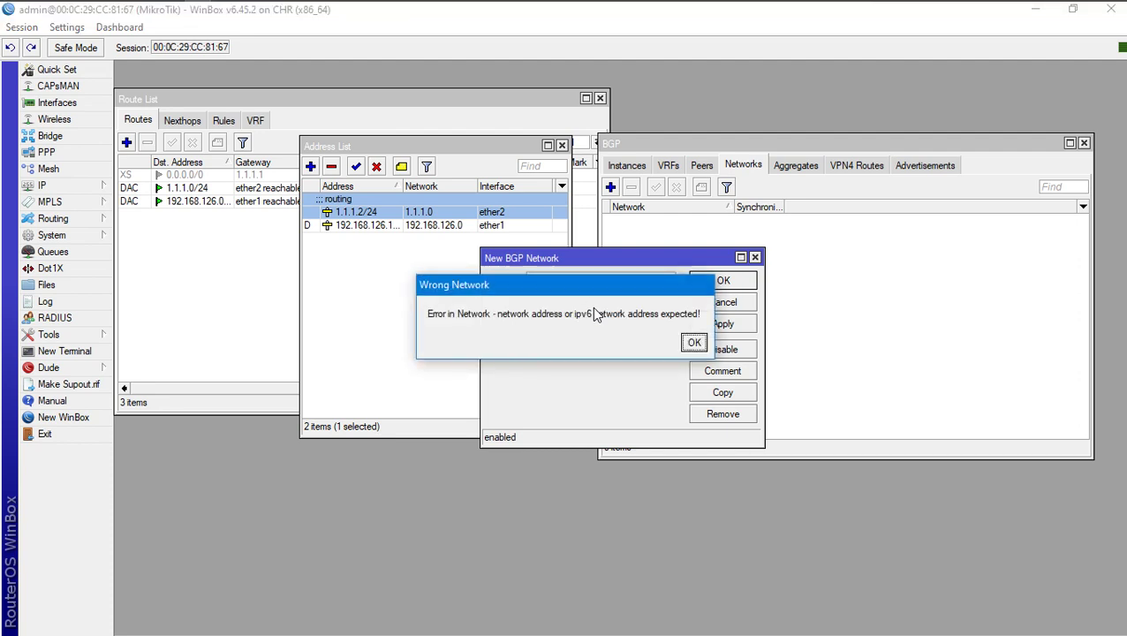
left_click(696, 342)
left_click(559, 279)
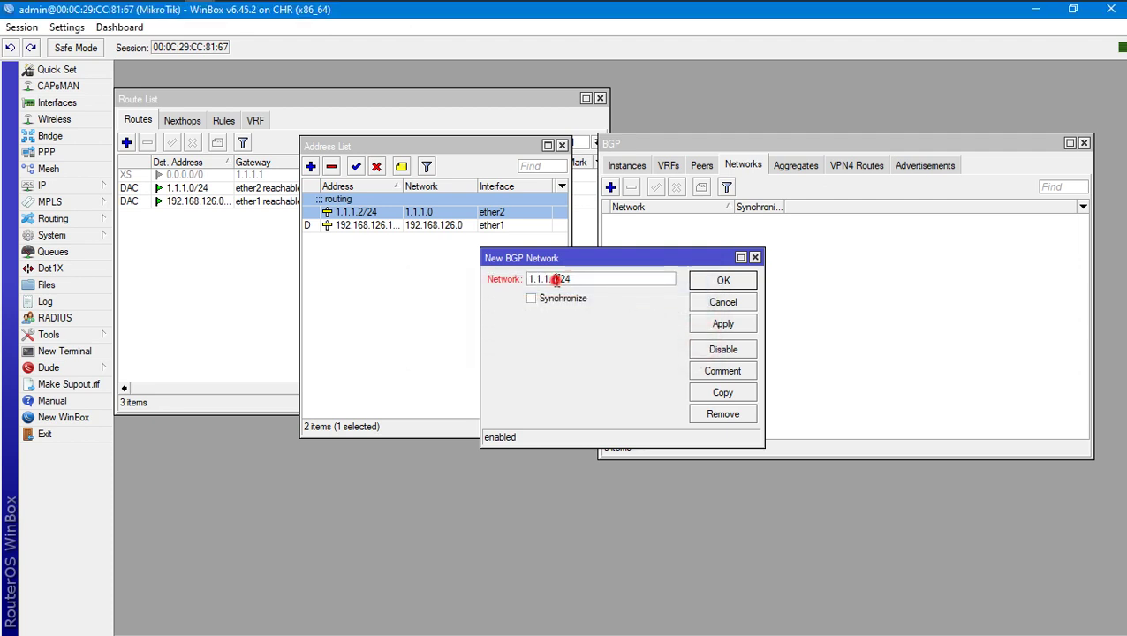
left_click(724, 282)
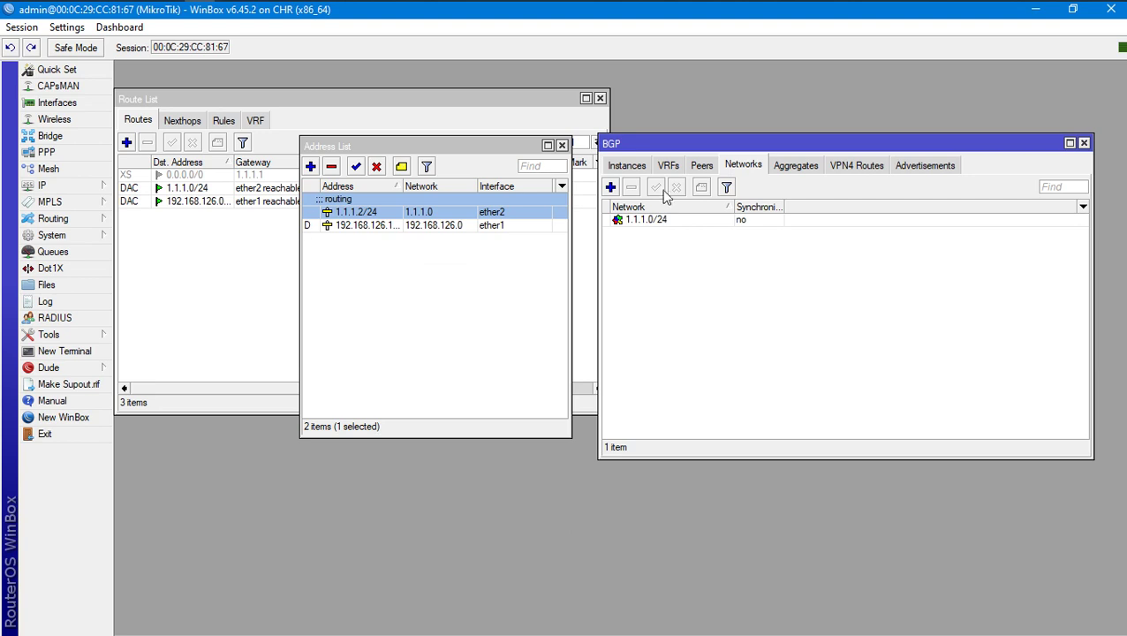
Add 192.168.126.0/24 as a second BGP network on the MikroTik router
left_click(610, 187)
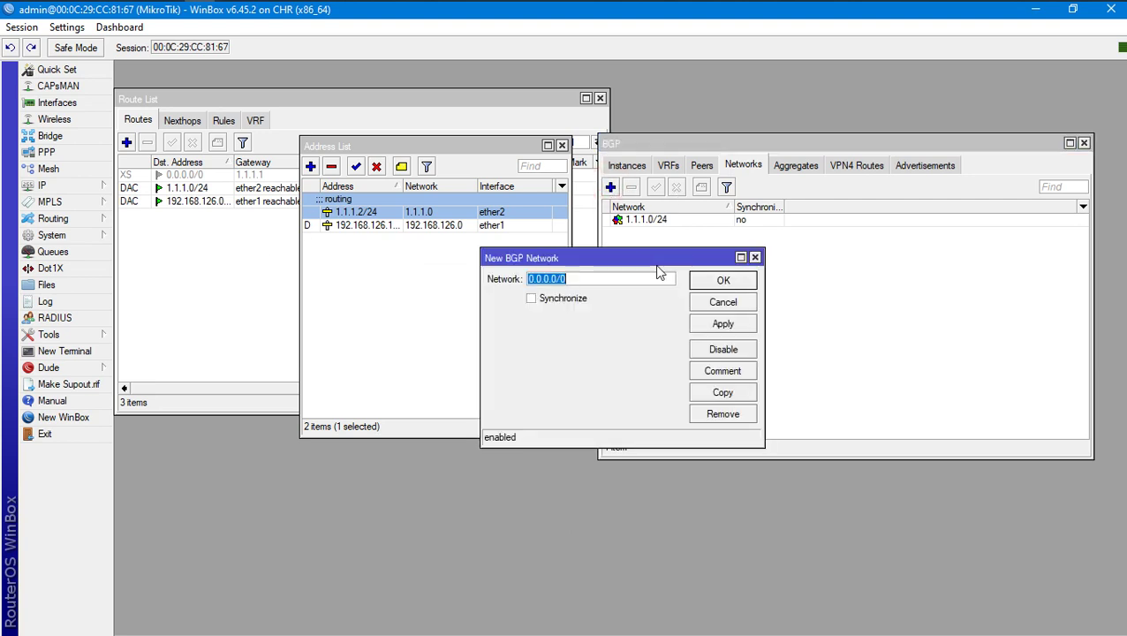
type("1")
type("92.168.126.9")
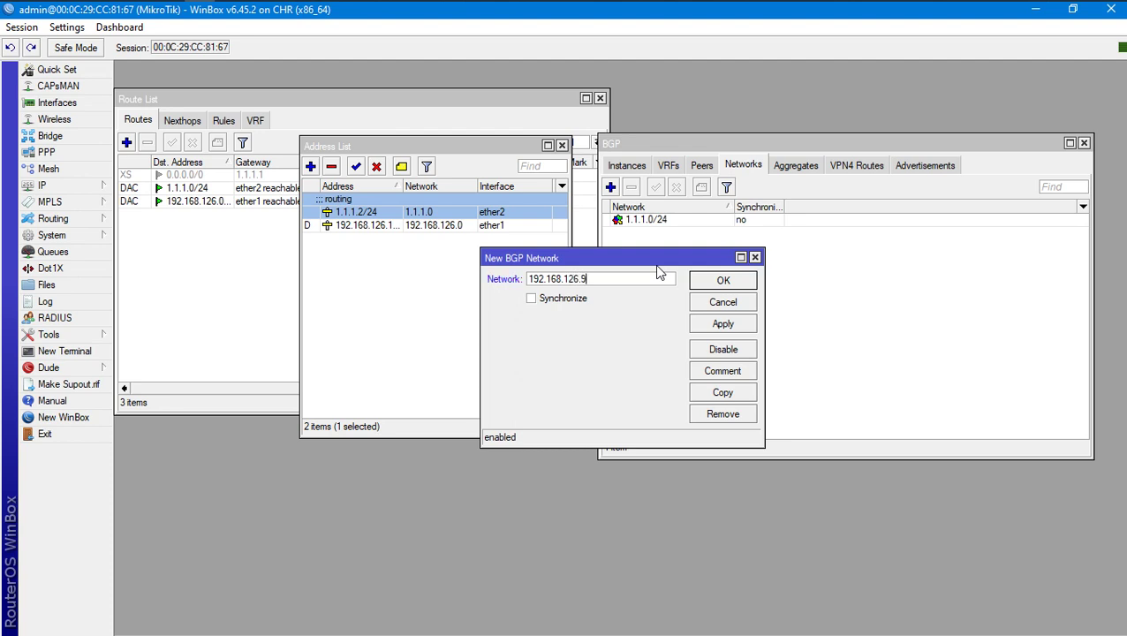
key("BackSpace")
type("0/24")
left_click(703, 281)
Switch to Firefox and delete the 192.168.126.0 network from the Sophos BGP networks
mouse_move(291, 12)
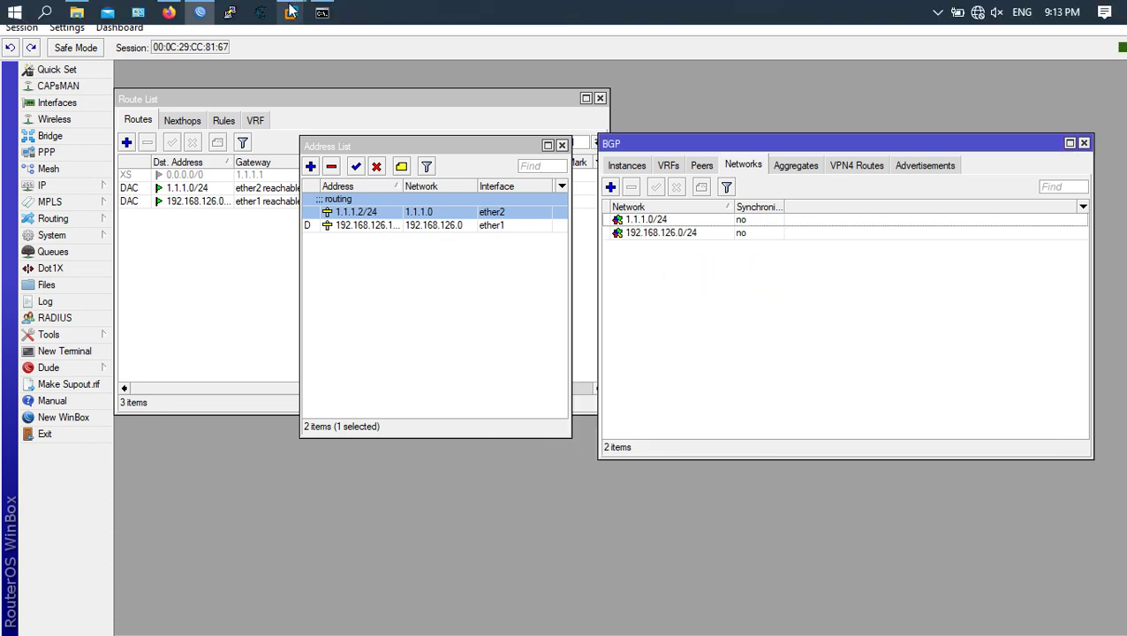
left_click(168, 12)
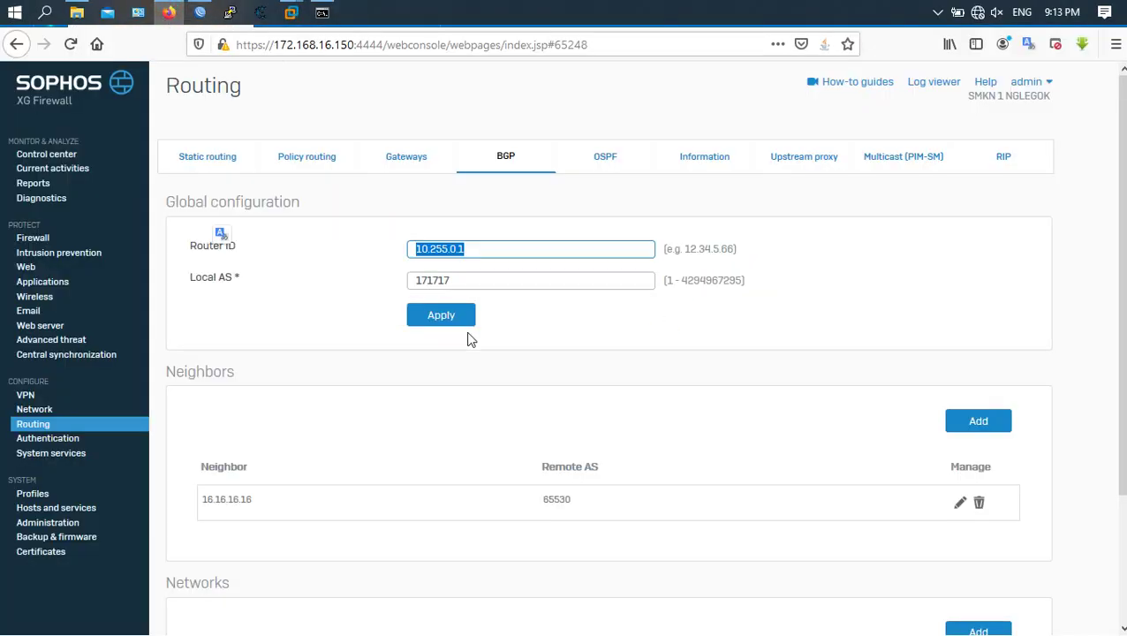
scroll(700, 501, "down", 3)
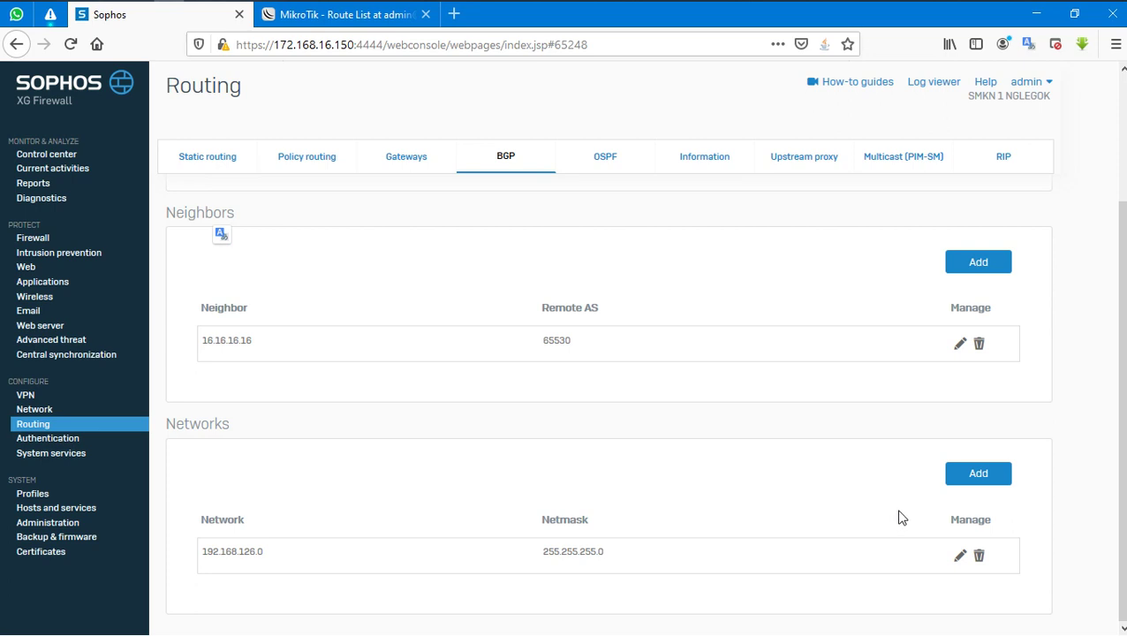
left_click(977, 556)
left_click(523, 369)
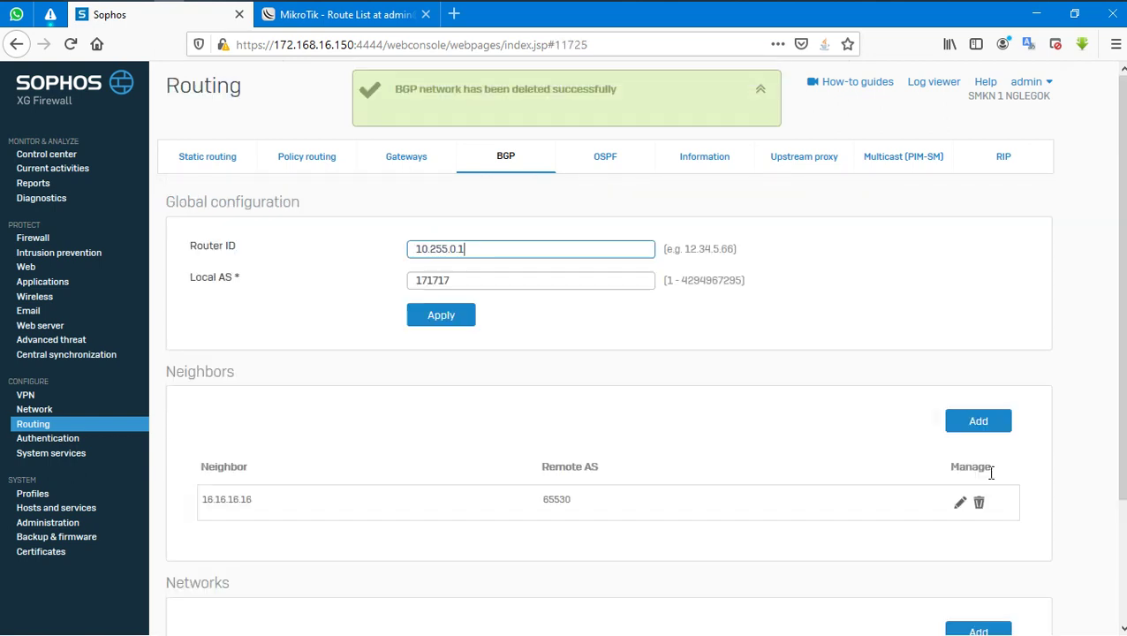
Add 1.1.1.0 and 172.168.16.0 as Sophos BGP networks, each with netmask /24 (255.255.255.0)
left_click(974, 484)
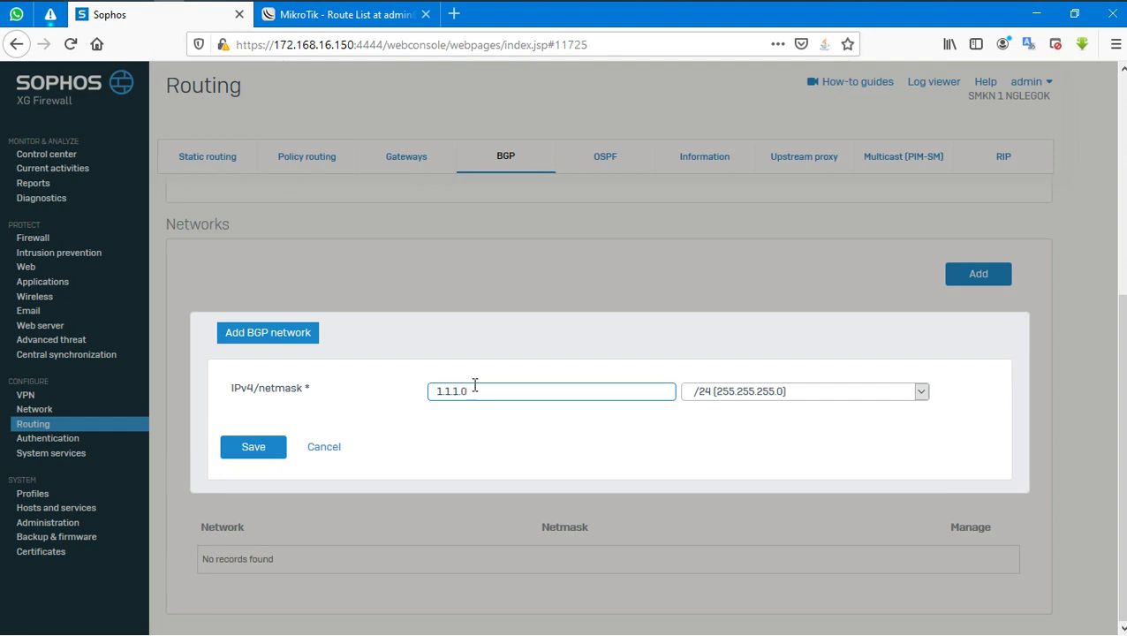
left_click(253, 450)
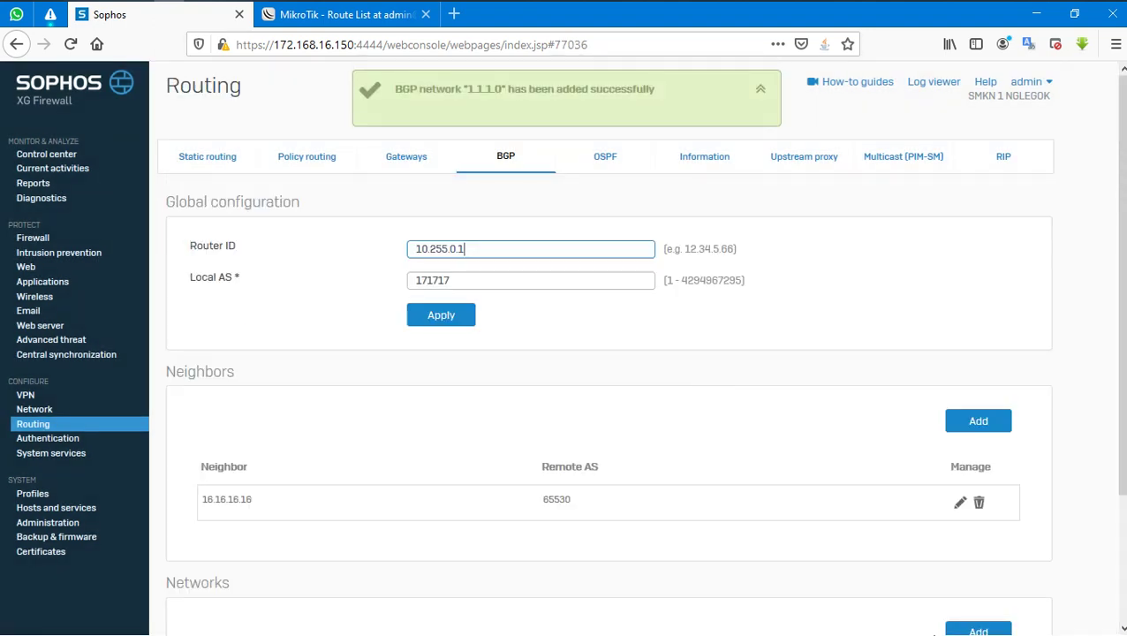
scroll(878, 553, "down", 3)
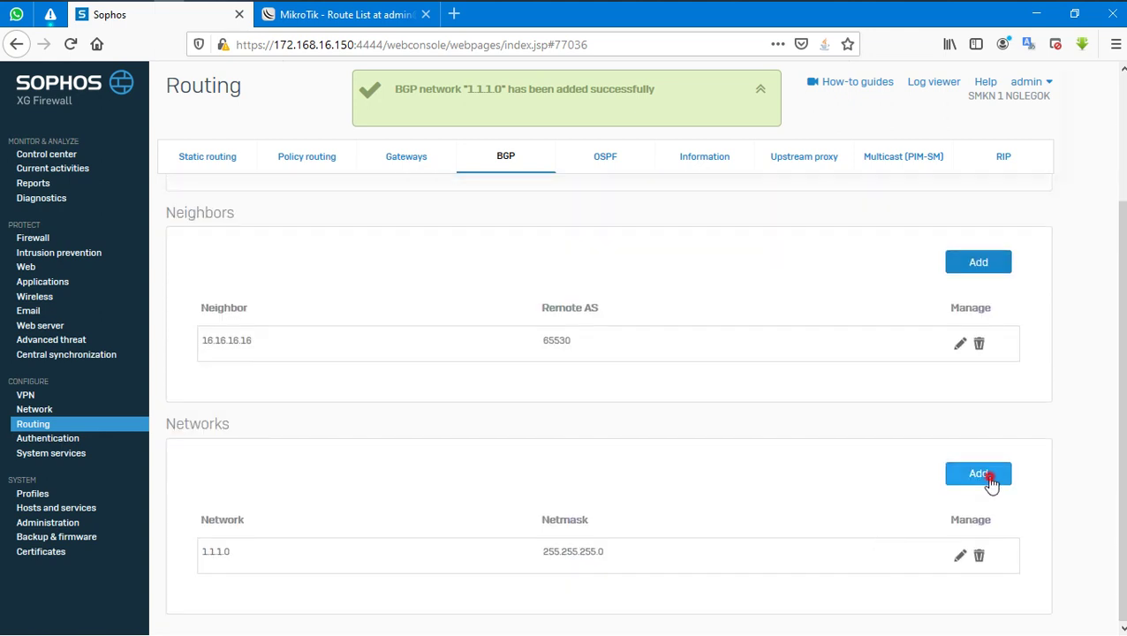
left_click(978, 474)
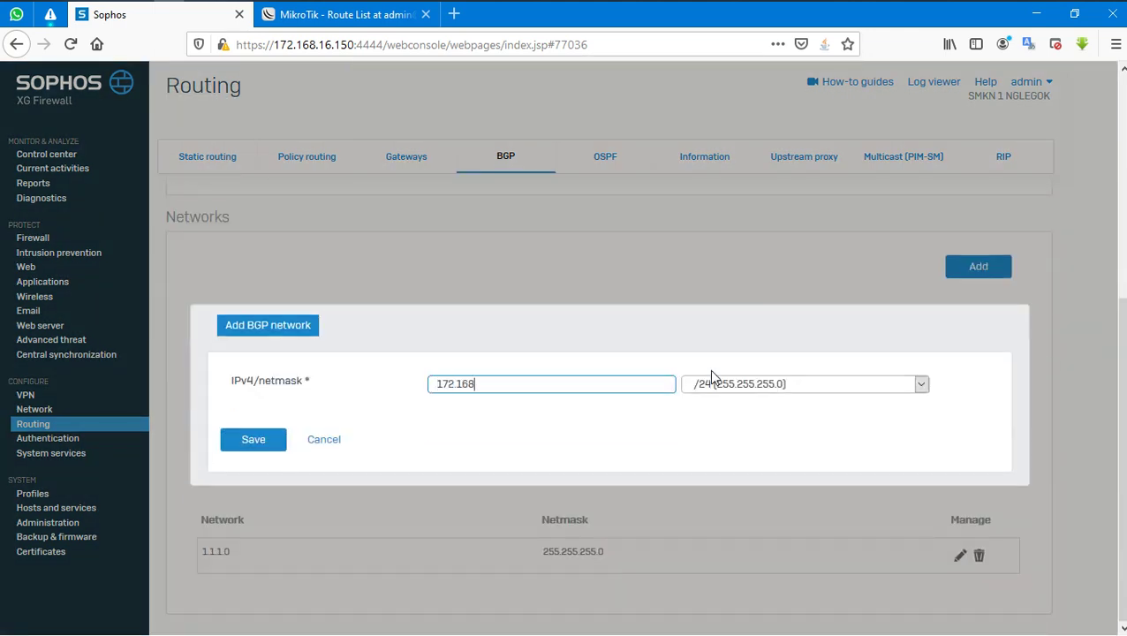
type("172.168.16.0")
left_click(243, 439)
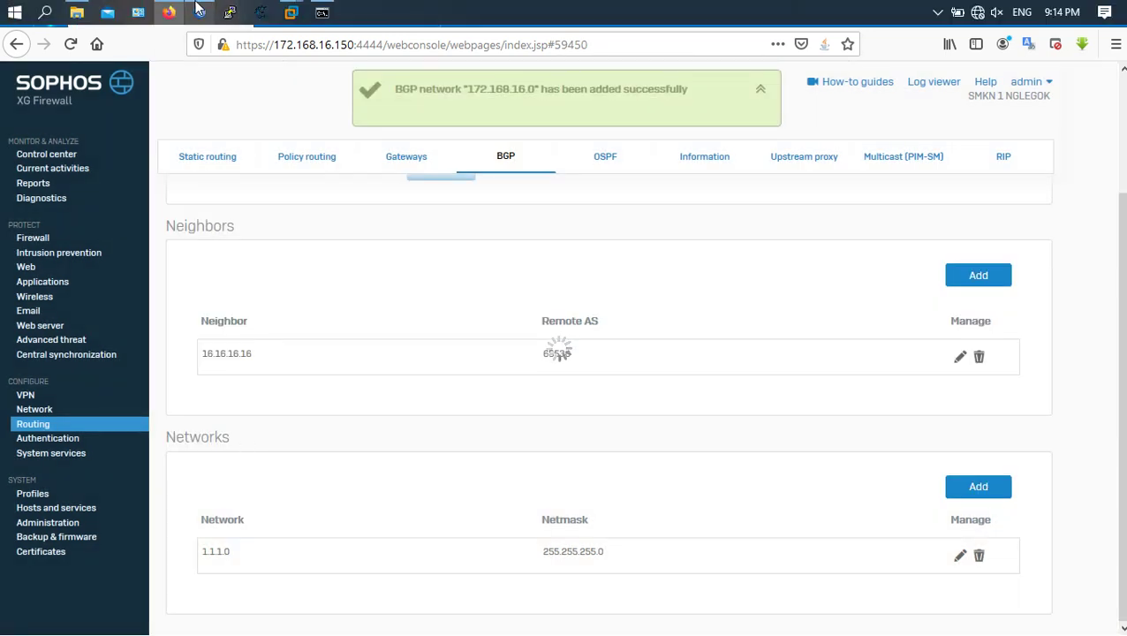
Switch to WinBox and check the MikroTik route list and its nexthops for BGP routes
left_click(200, 10)
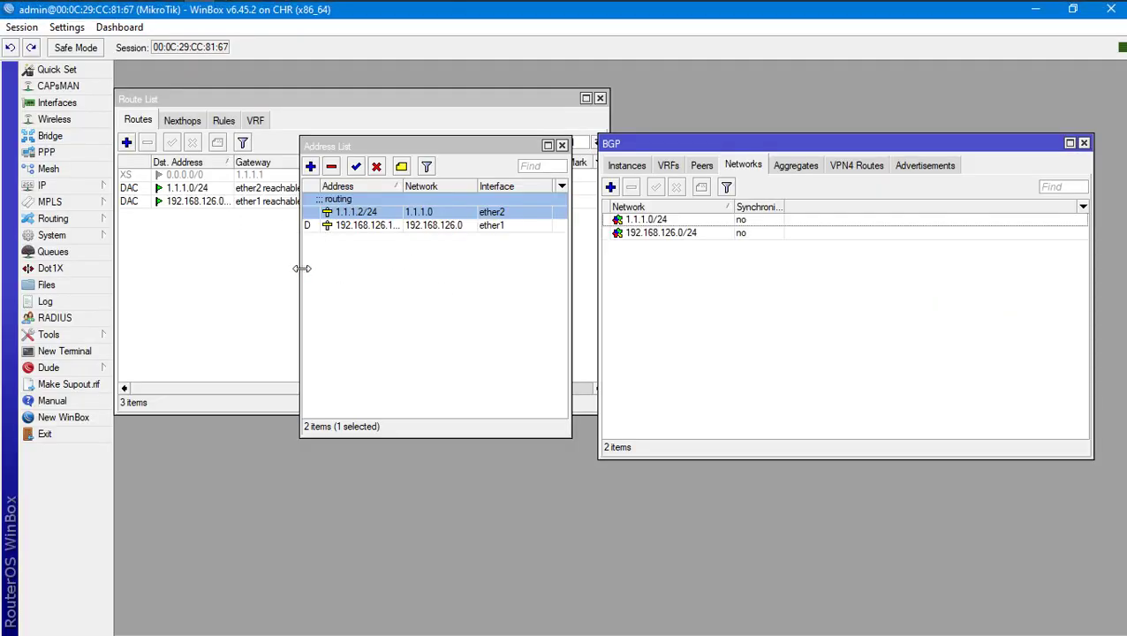
left_click(233, 258)
left_click(183, 121)
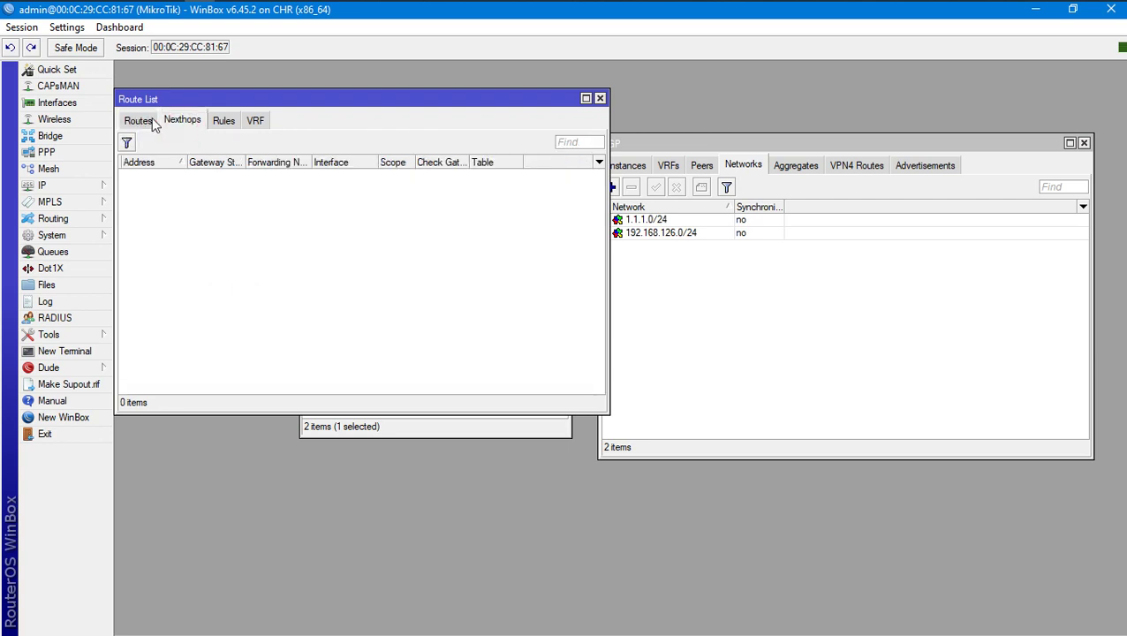
left_click(141, 121)
Set the remote address of the MikroTik BGP peer peer1 to 1.1.1.1
left_click(837, 342)
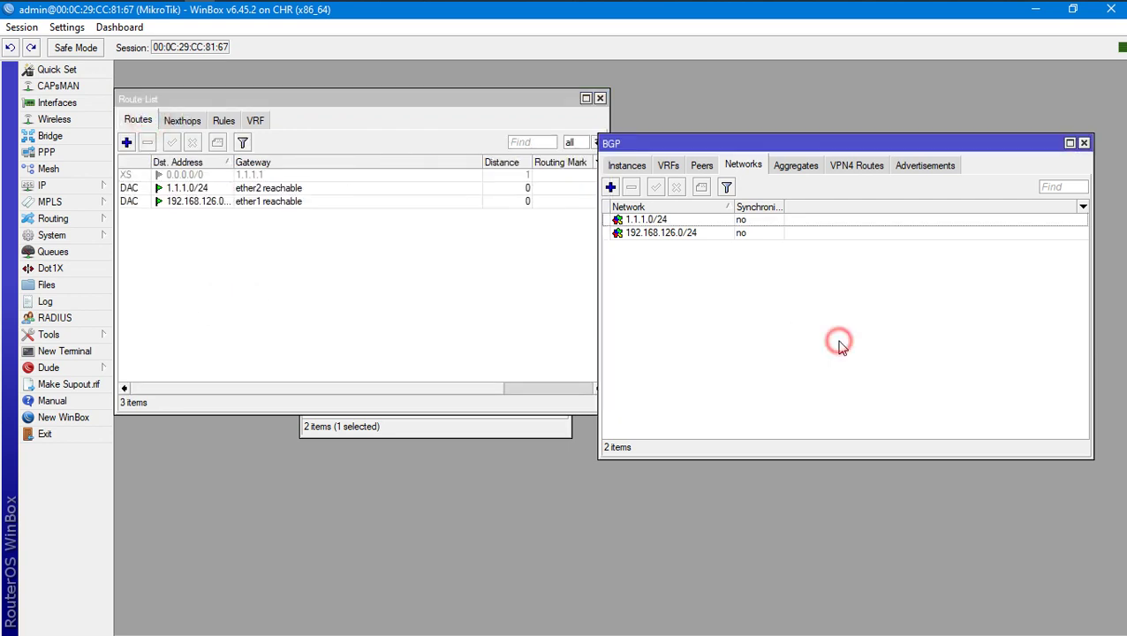
left_click(699, 166)
double_click(664, 221)
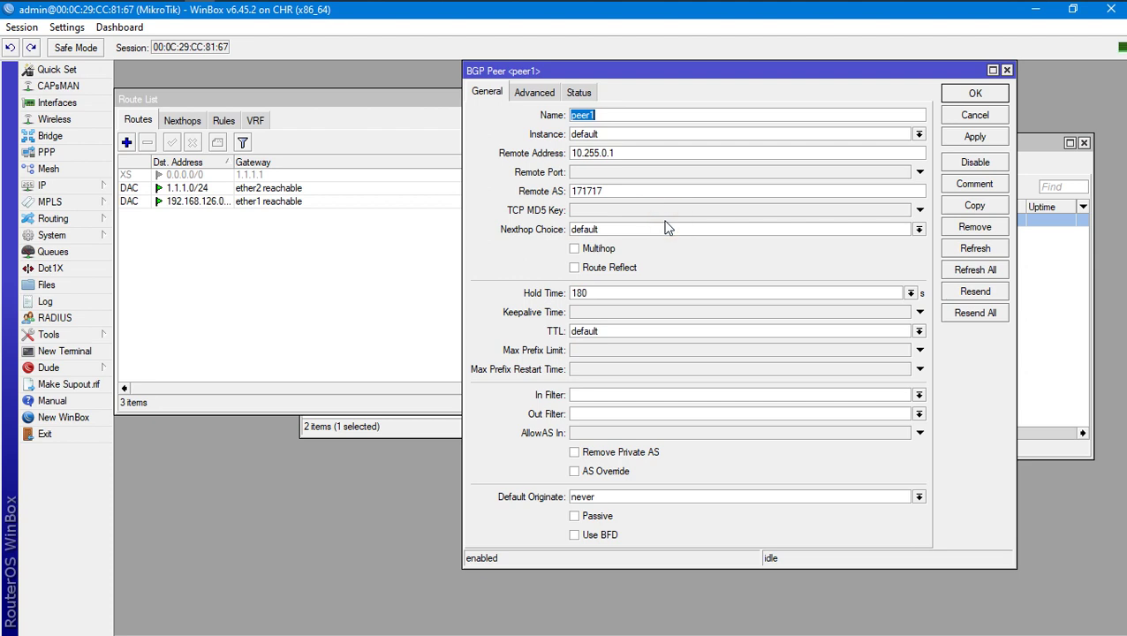
double_click(654, 154)
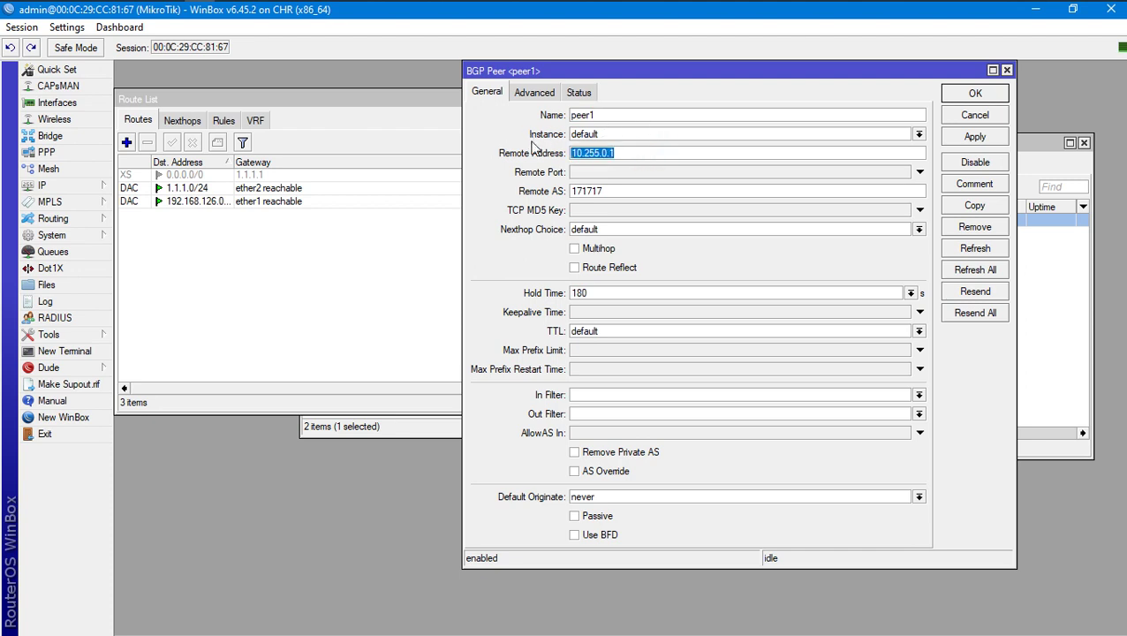
type("1.1.1")
left_click(976, 93)
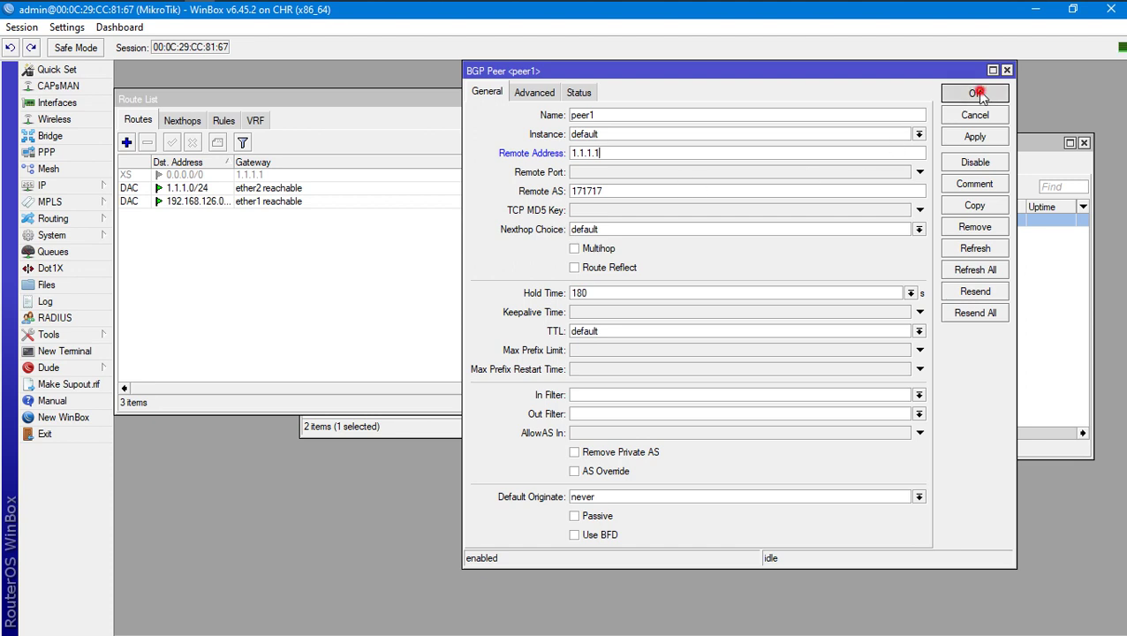
Compare the router ID of the MikroTik default BGP instance with the one in the Sophos BGP global configuration in Firefox
left_click(629, 164)
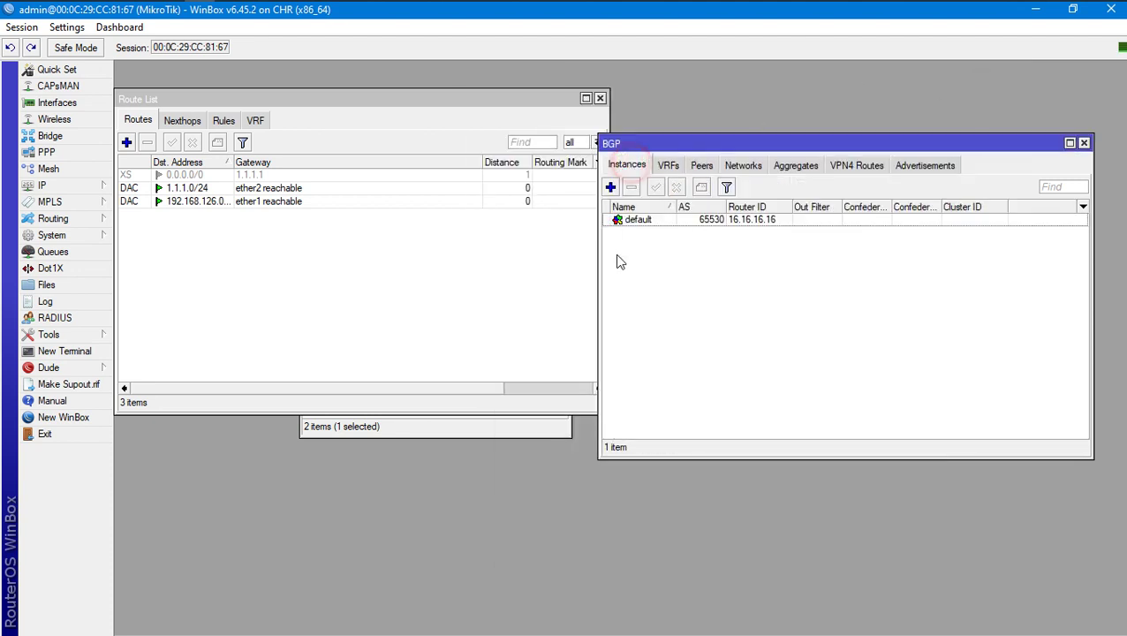
double_click(721, 221)
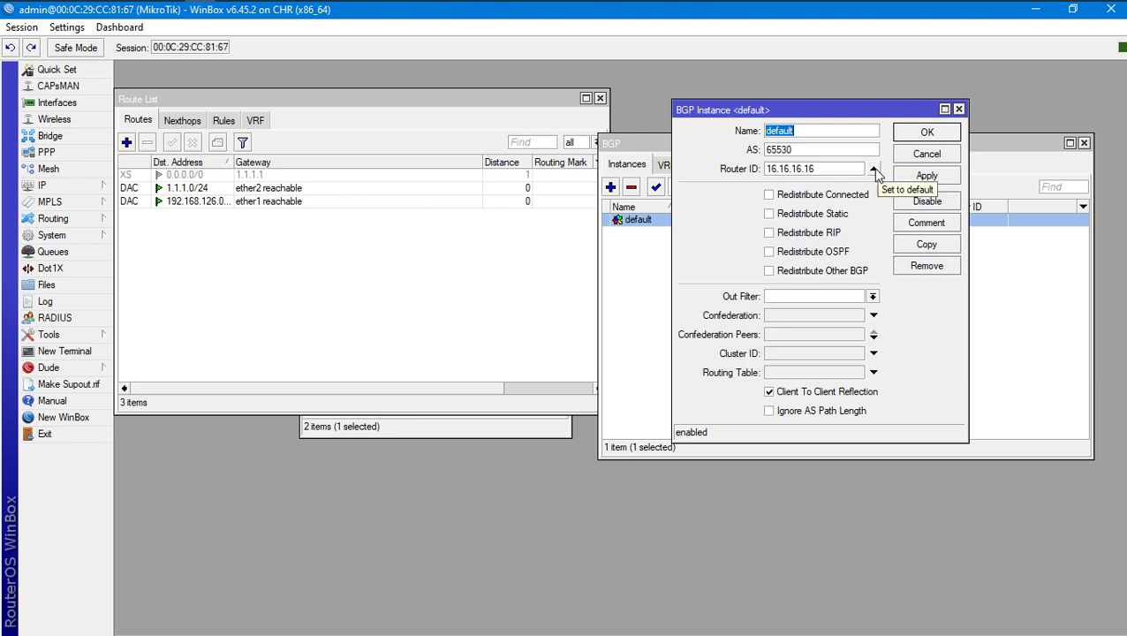
mouse_move(552, 6)
left_click(169, 11)
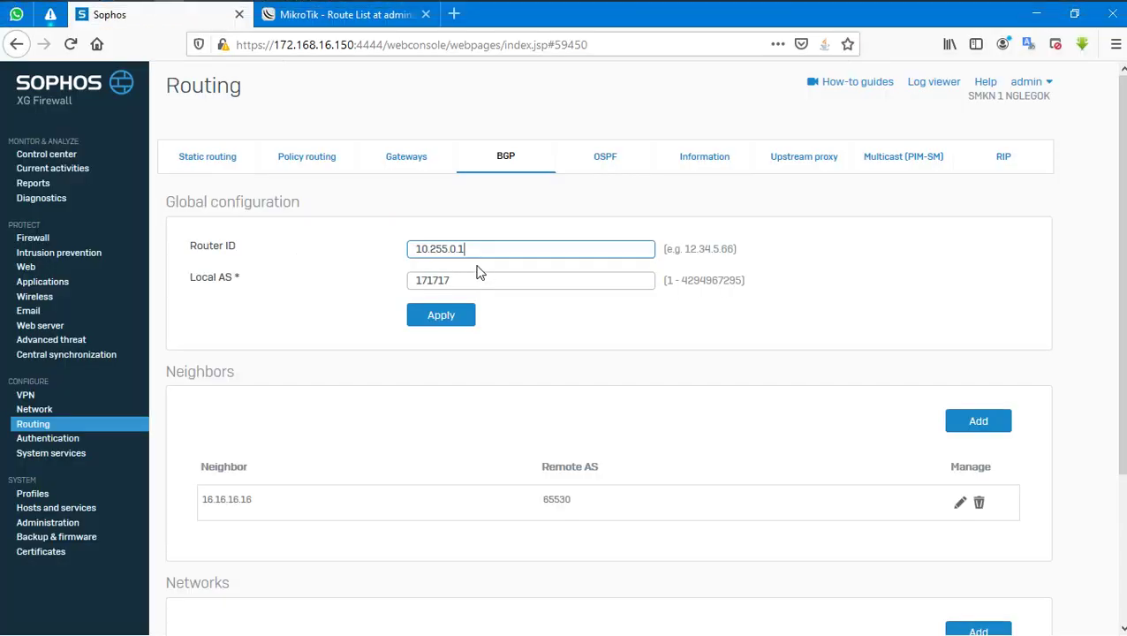
left_click_drag(492, 253, 404, 240)
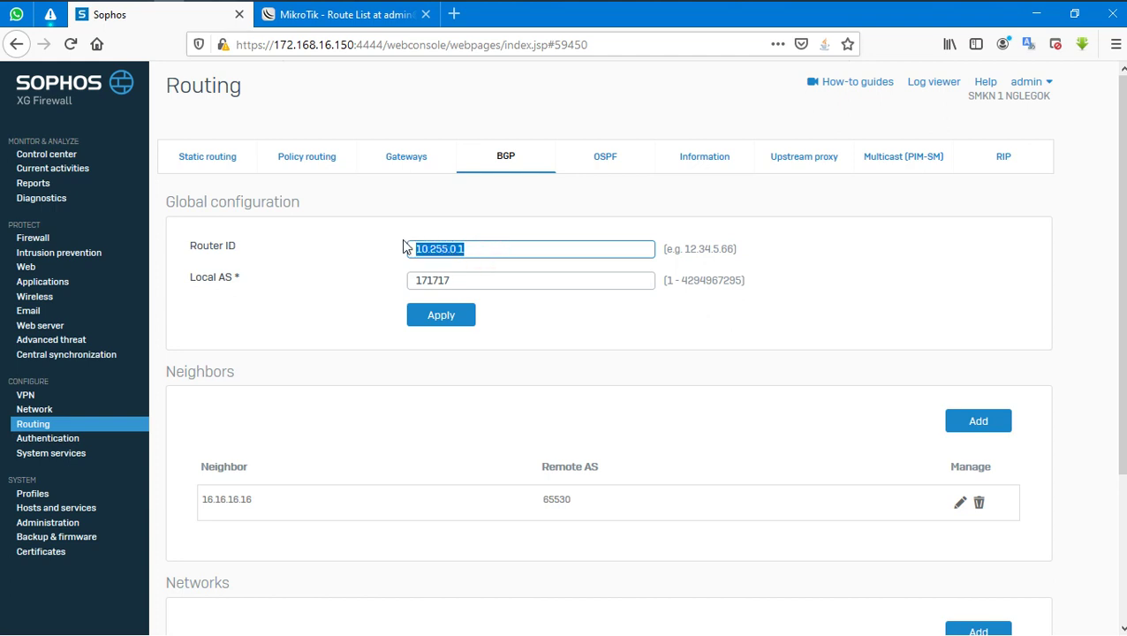
key("alt+Tab")
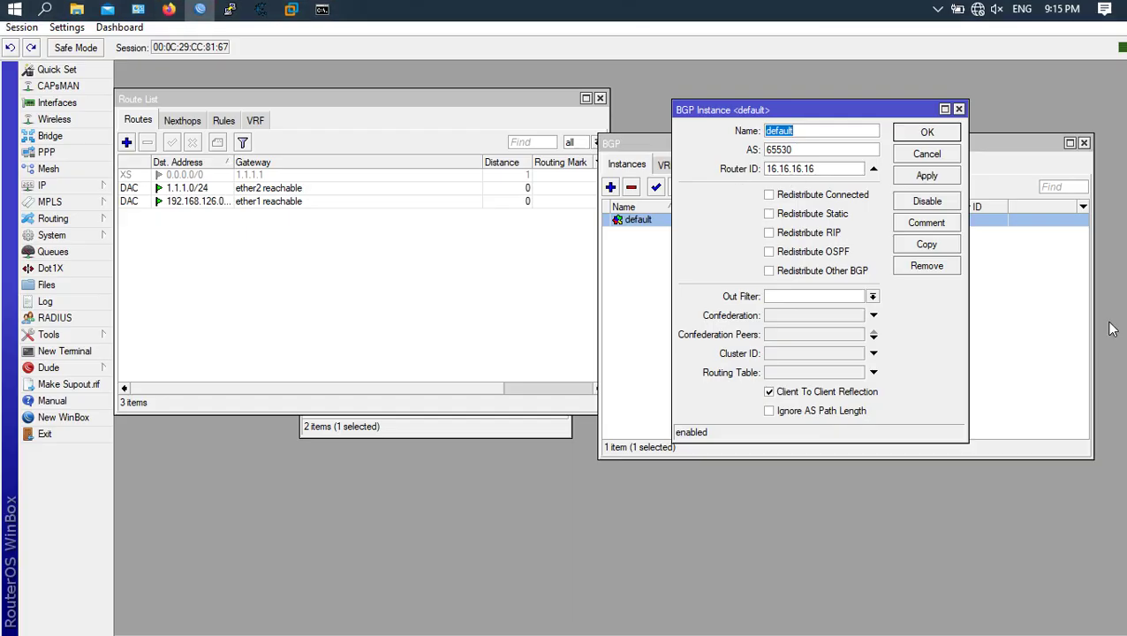
Review the MikroTik BGP networks and the general, advanced and status settings of peer1
left_click(1053, 316)
left_click(742, 165)
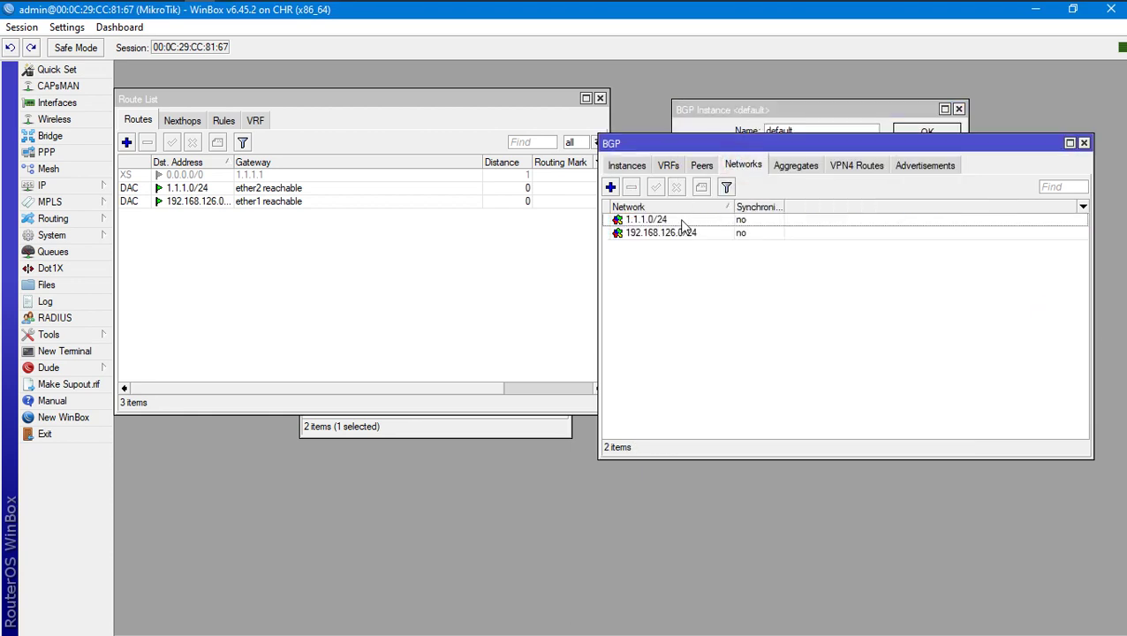
left_click(701, 165)
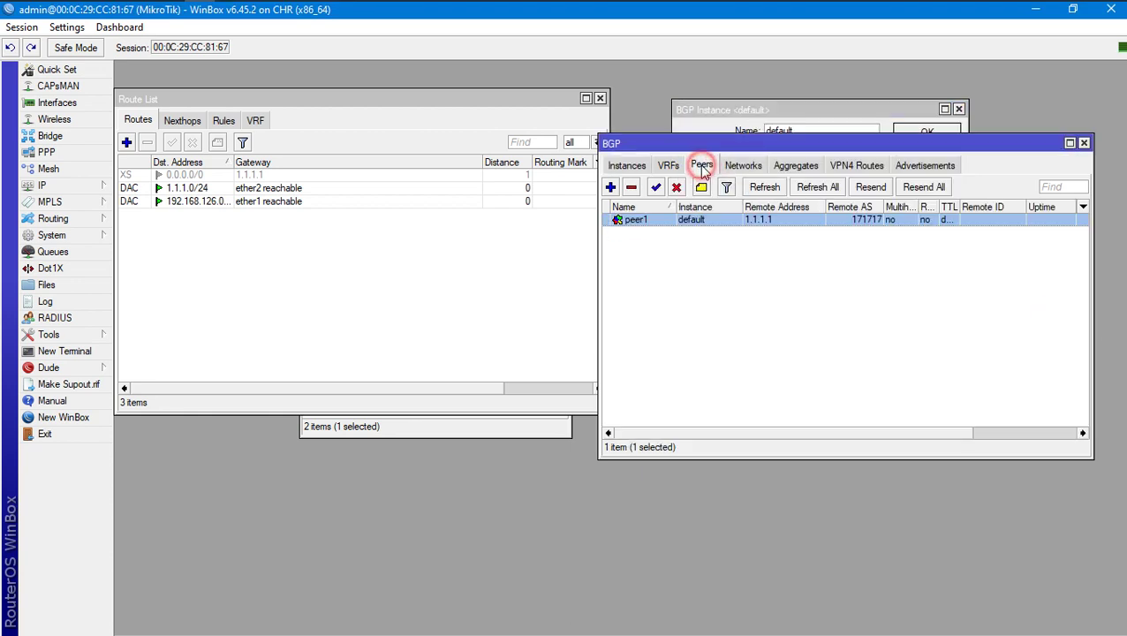
double_click(639, 227)
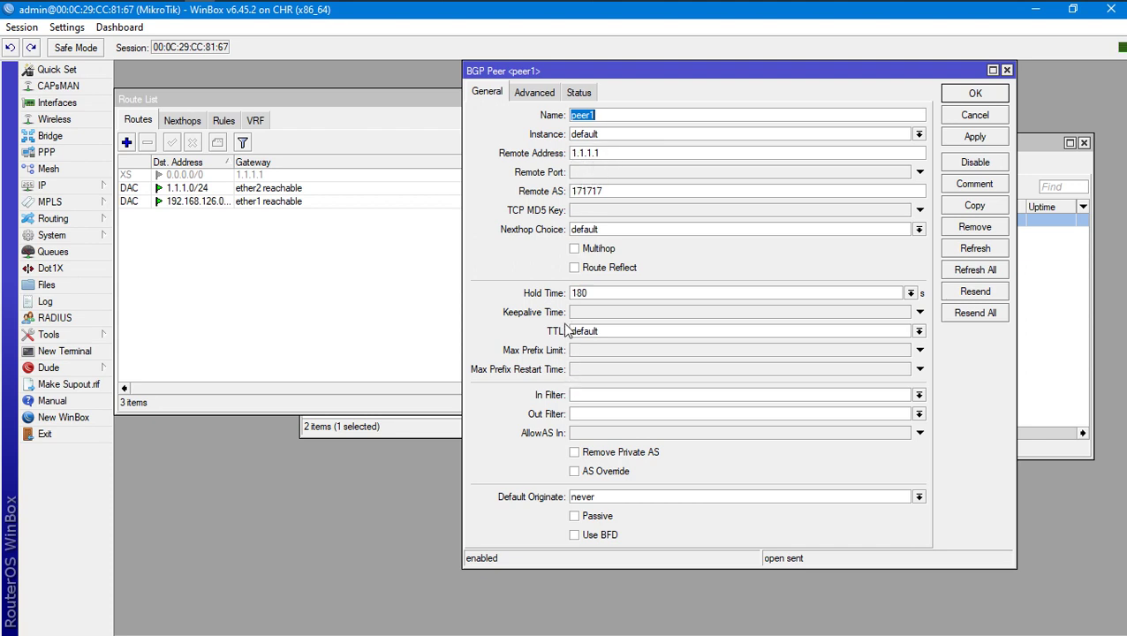
left_click(535, 92)
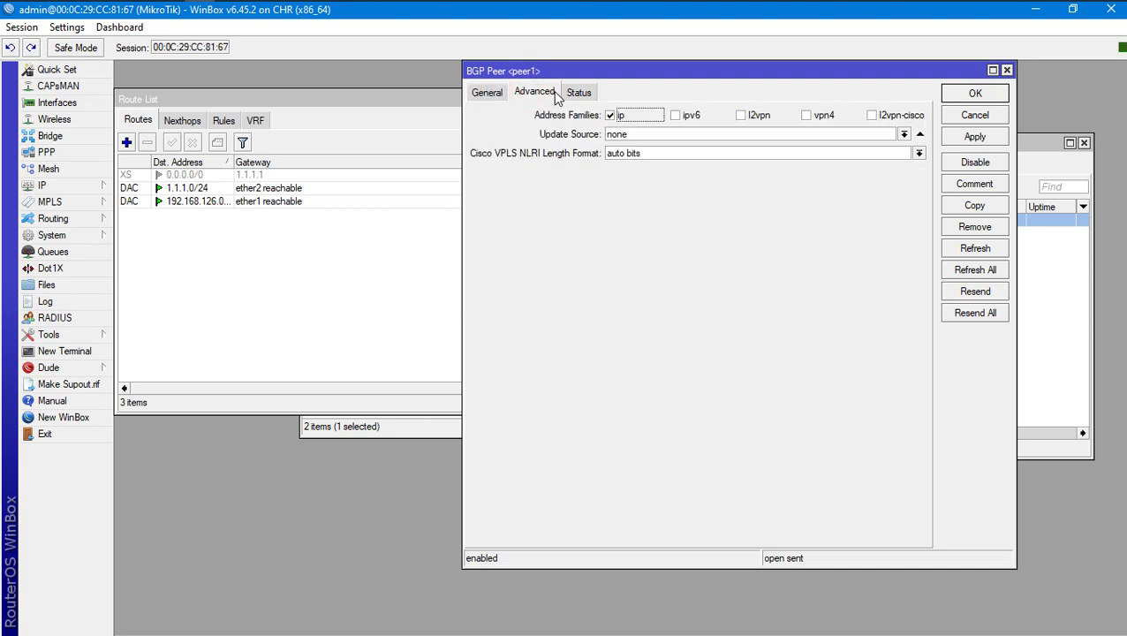
left_click(579, 92)
left_click(486, 93)
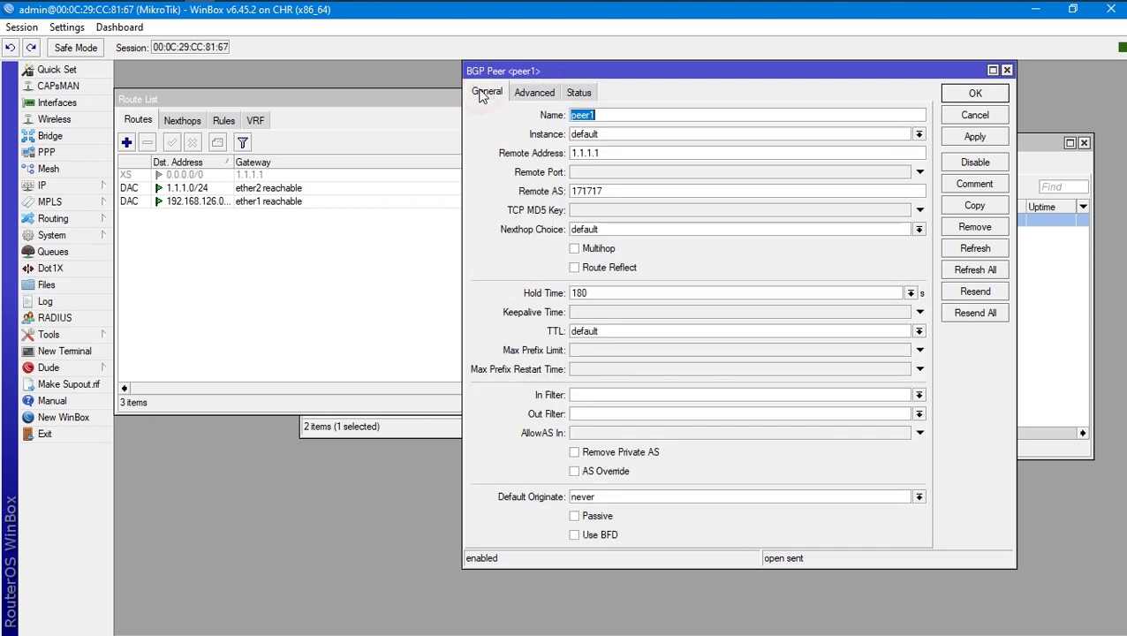
left_click(604, 155)
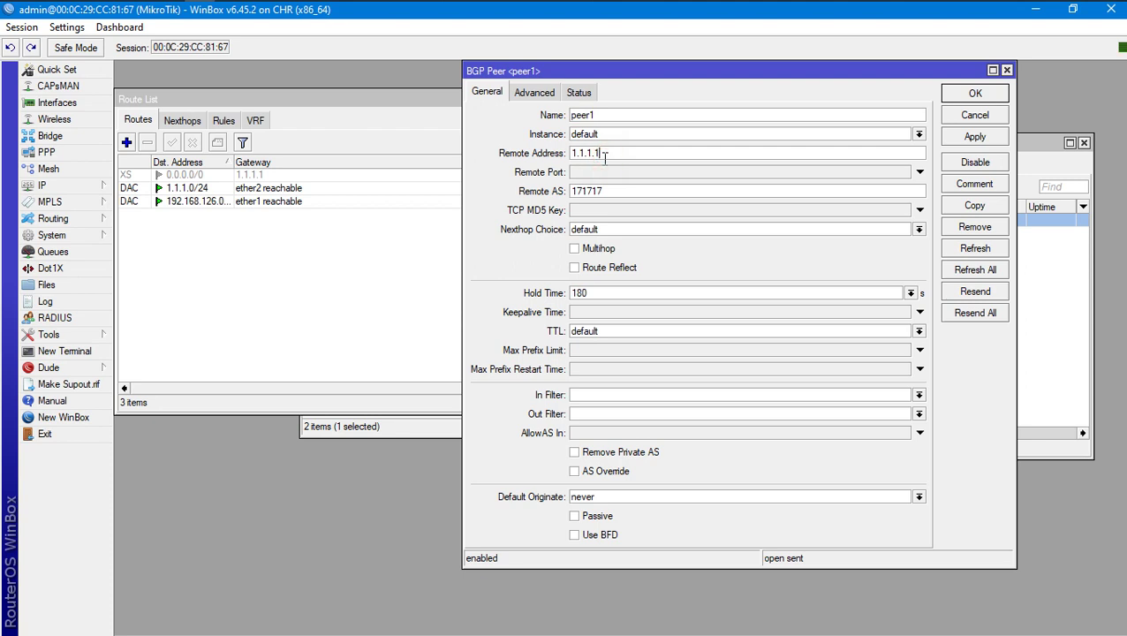
left_click(963, 94)
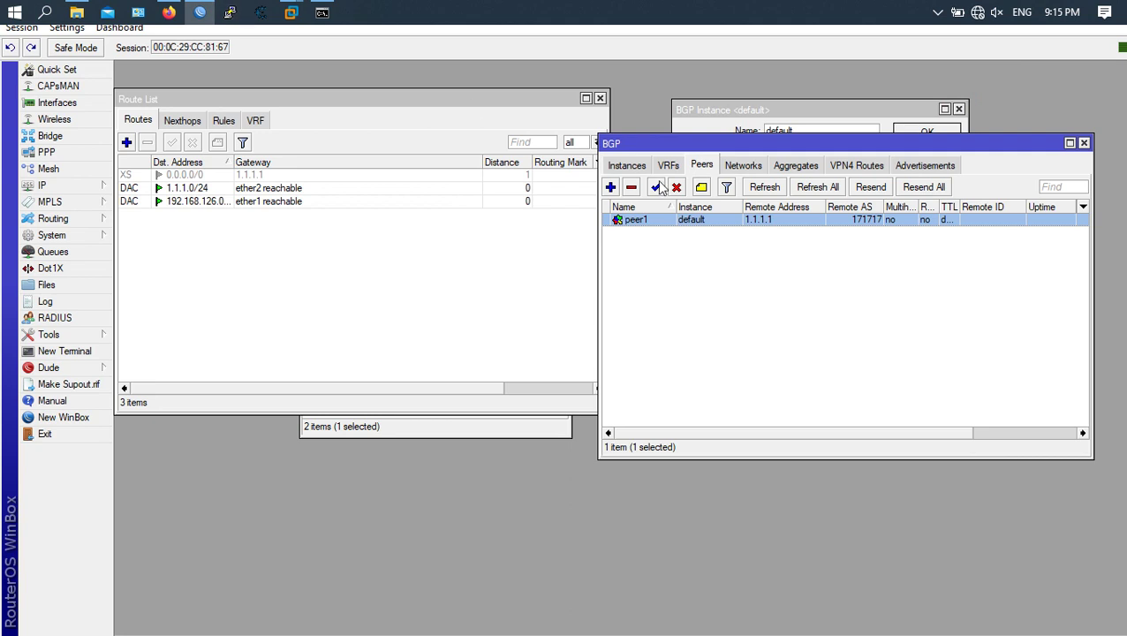
Check the AS and router ID of the MikroTik default BGP instance
left_click(636, 168)
double_click(680, 220)
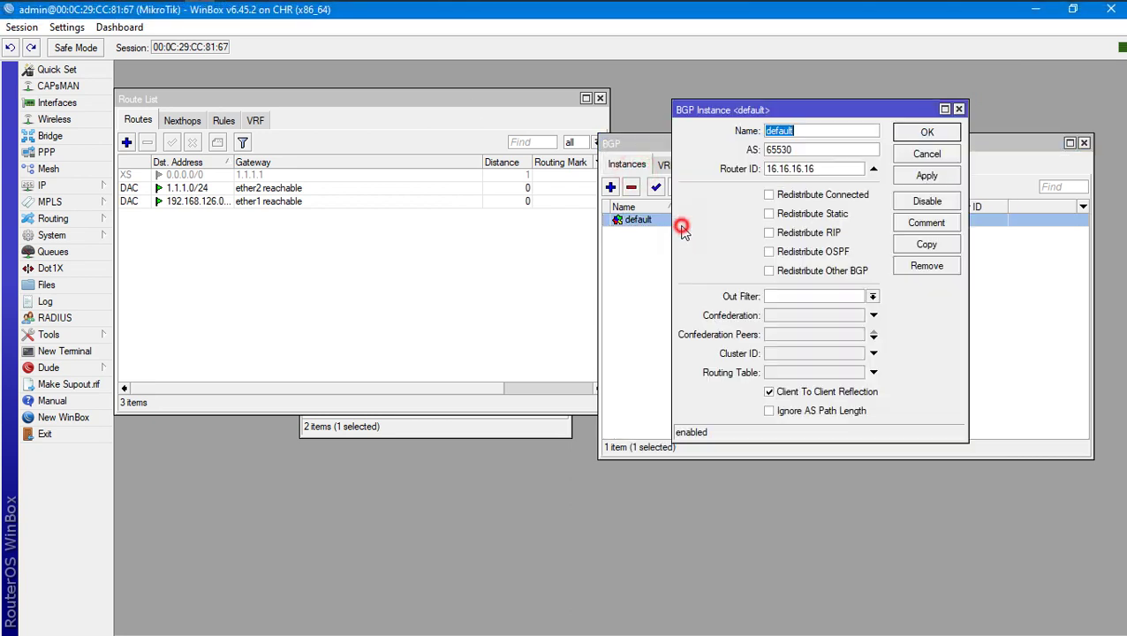
left_click(921, 131)
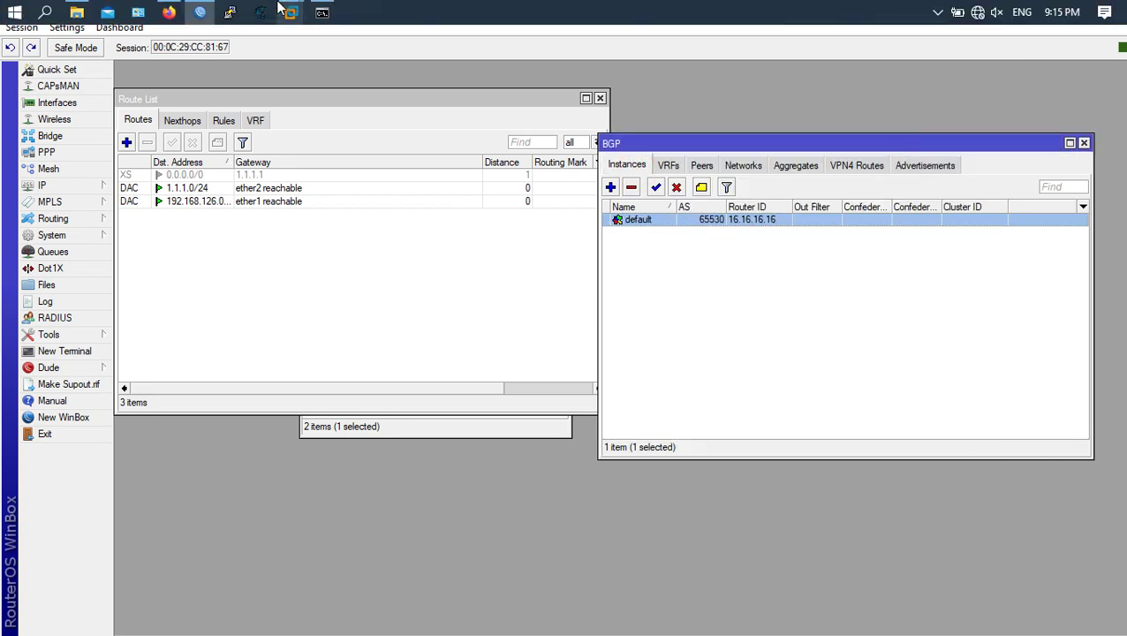
Switch to Firefox and set the Sophos BGP router ID to 17.17.17.17, applying the global configuration
left_click(187, 10)
triple_click(459, 252)
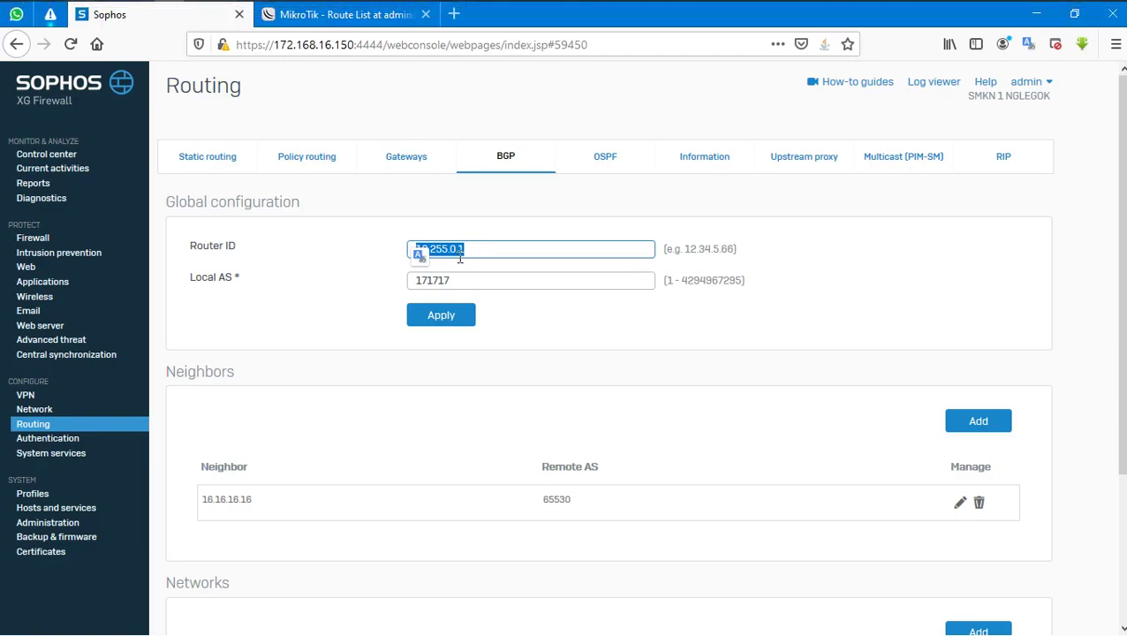
key("BackSpace")
left_click(431, 308)
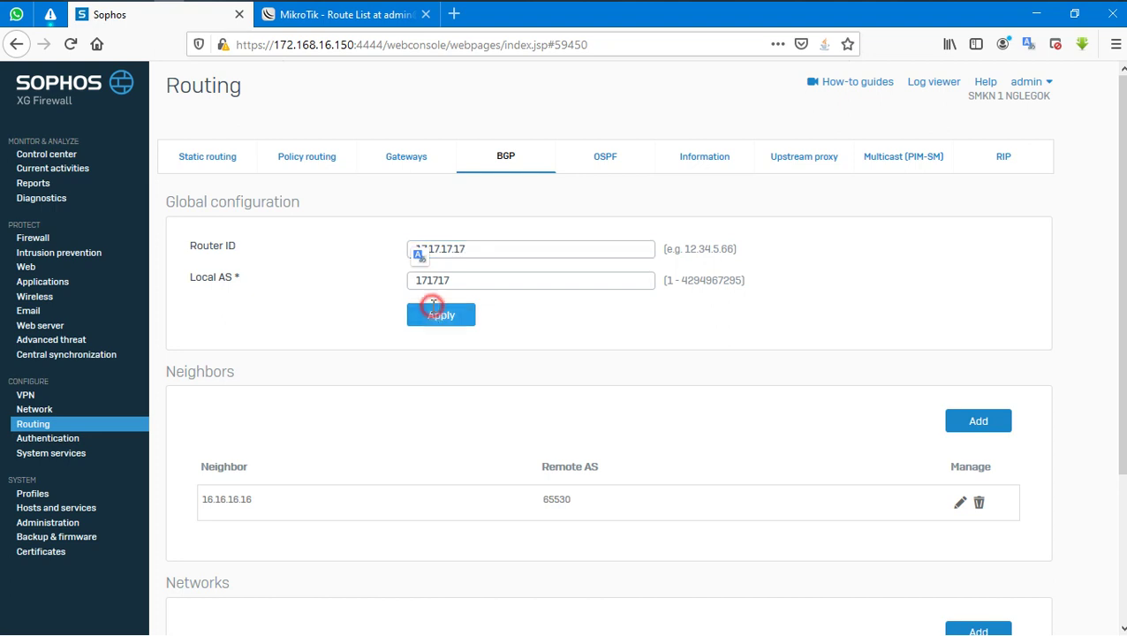
left_click(518, 389)
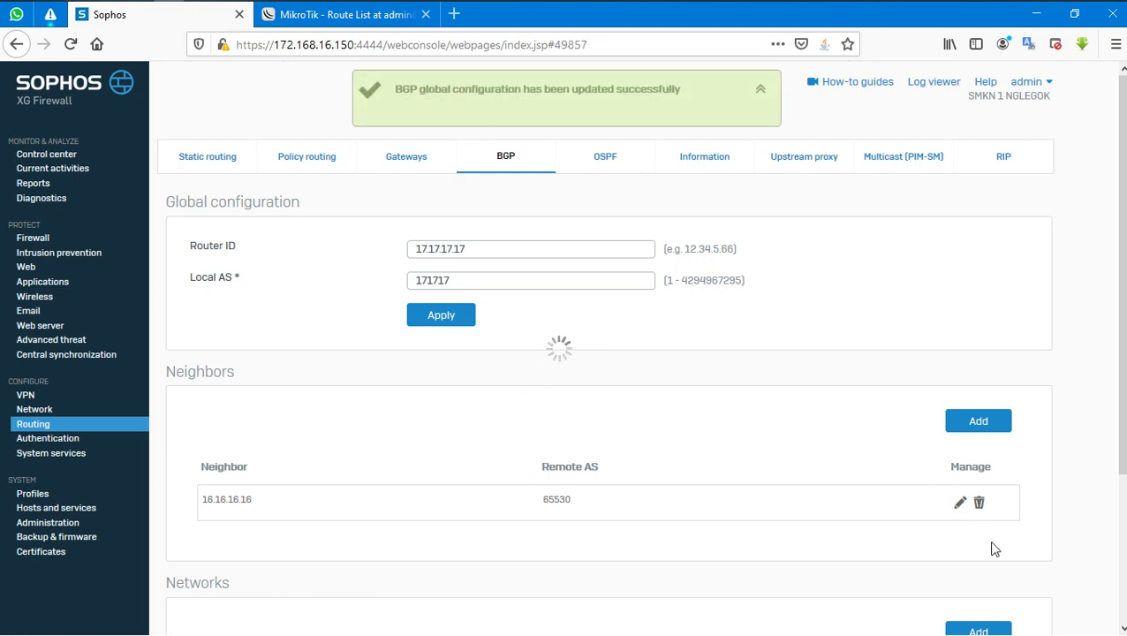
Change the IPv4 address of the Sophos BGP neighbor to 1.1.1.2 and save it
left_click(960, 503)
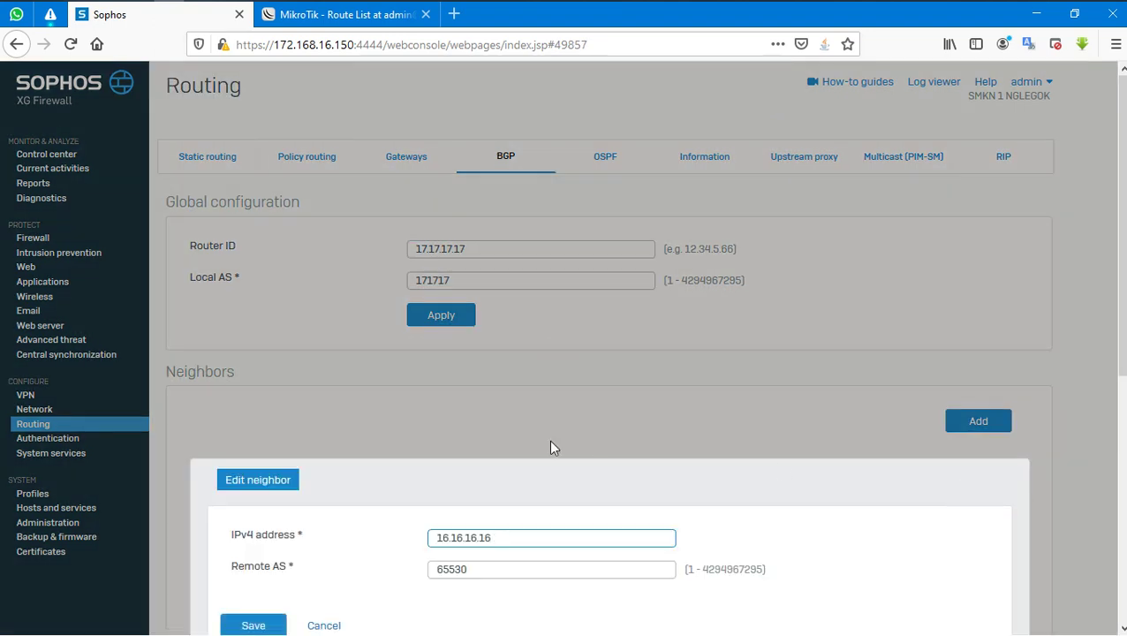
scroll(548, 438, "down", 2)
double_click(530, 442)
type("1")
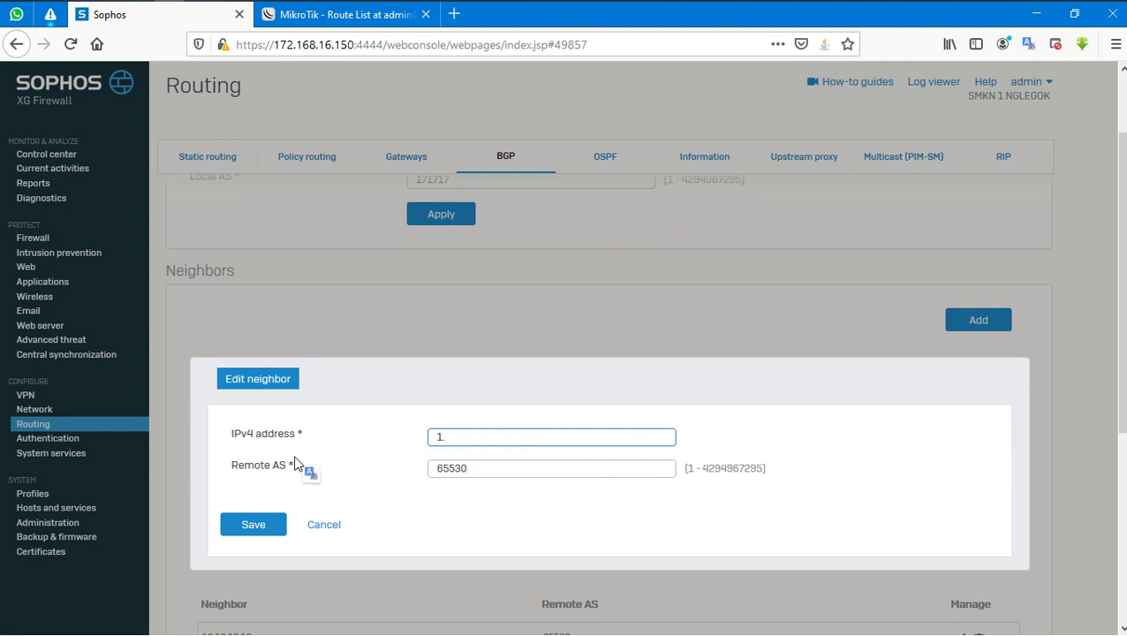
left_click(237, 530)
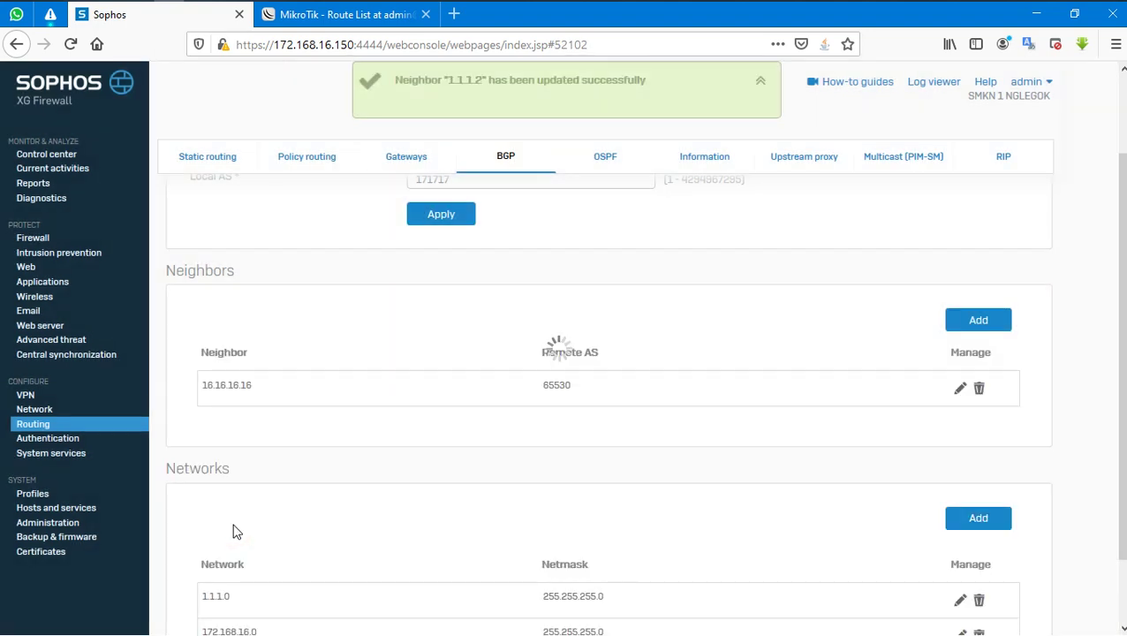
scroll(406, 301, "up", 2)
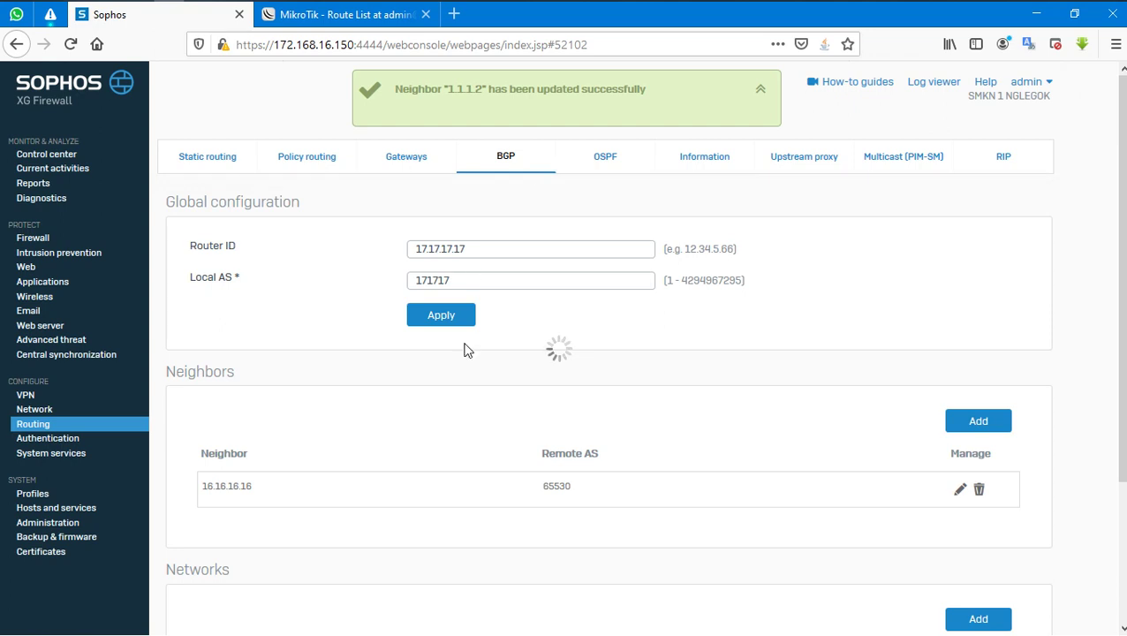
scroll(507, 387, "down", 3)
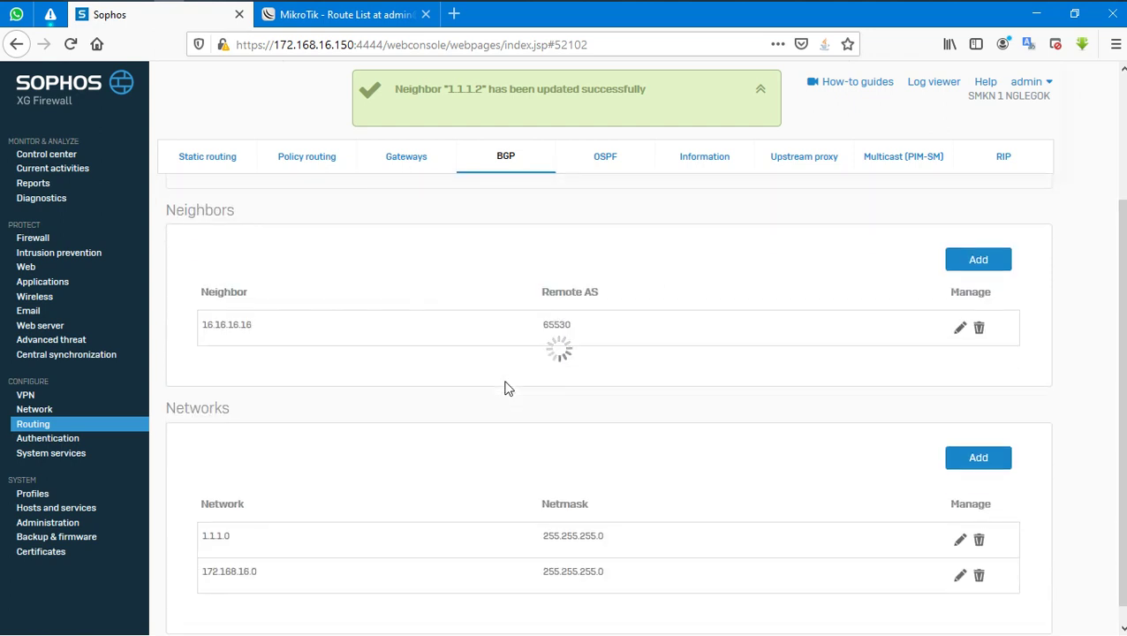
Display the BGP routes in the Sophos routing information and examine the entry for 192.168.126.0
left_click(703, 159)
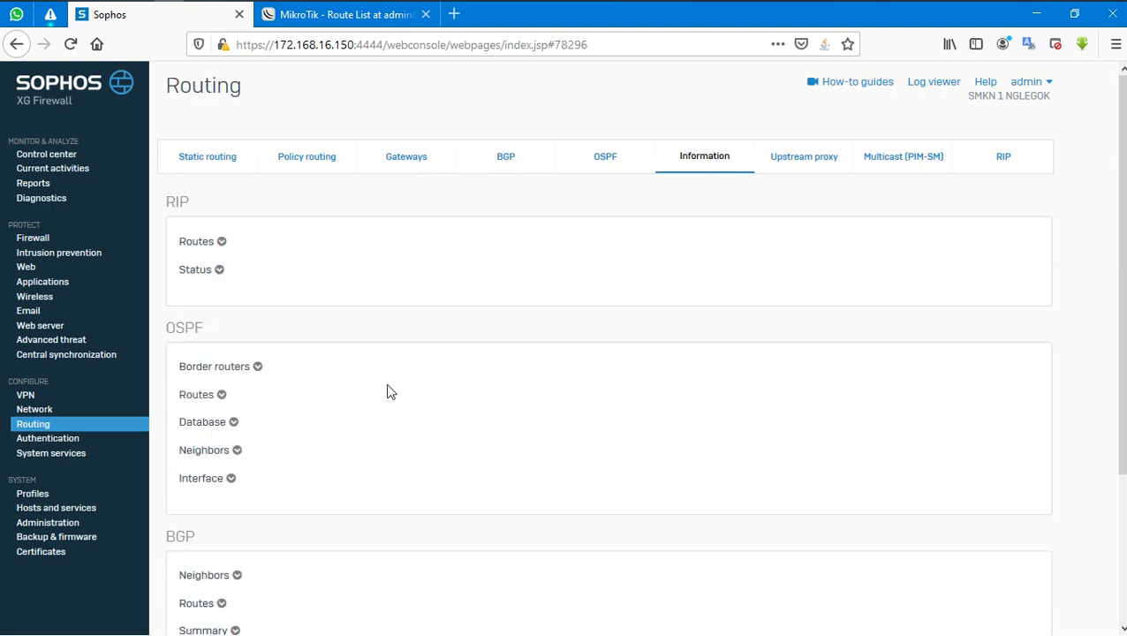
scroll(389, 391, "down", 2)
scroll(281, 520, "down", 1)
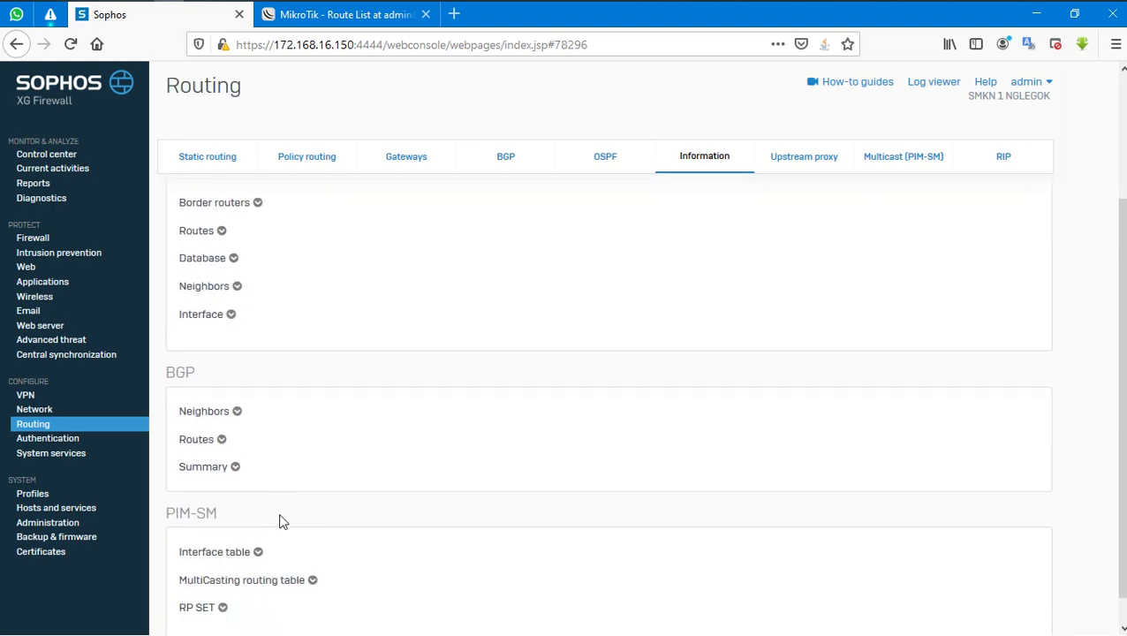
left_click(221, 429)
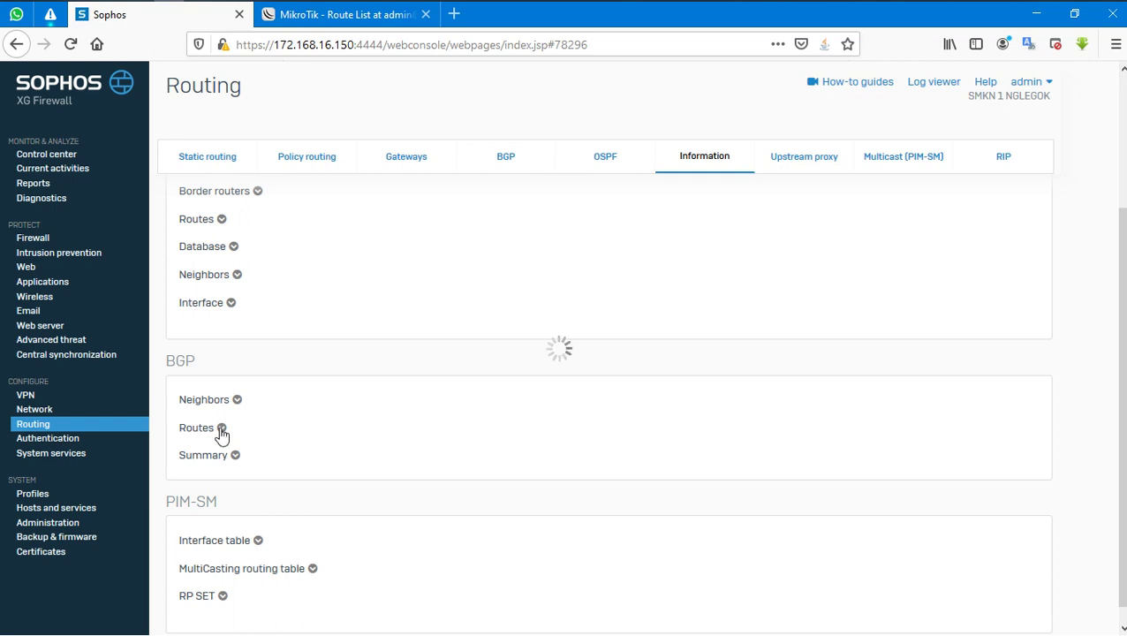
scroll(222, 433, "down", 2)
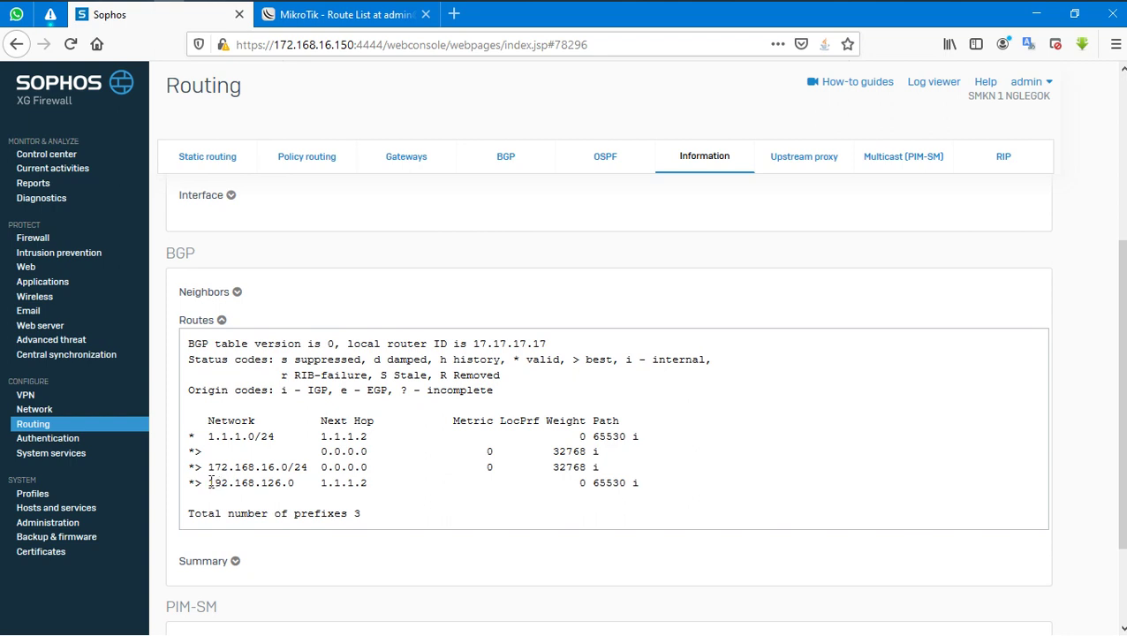
left_click_drag(210, 482, 646, 505)
left_click(603, 489)
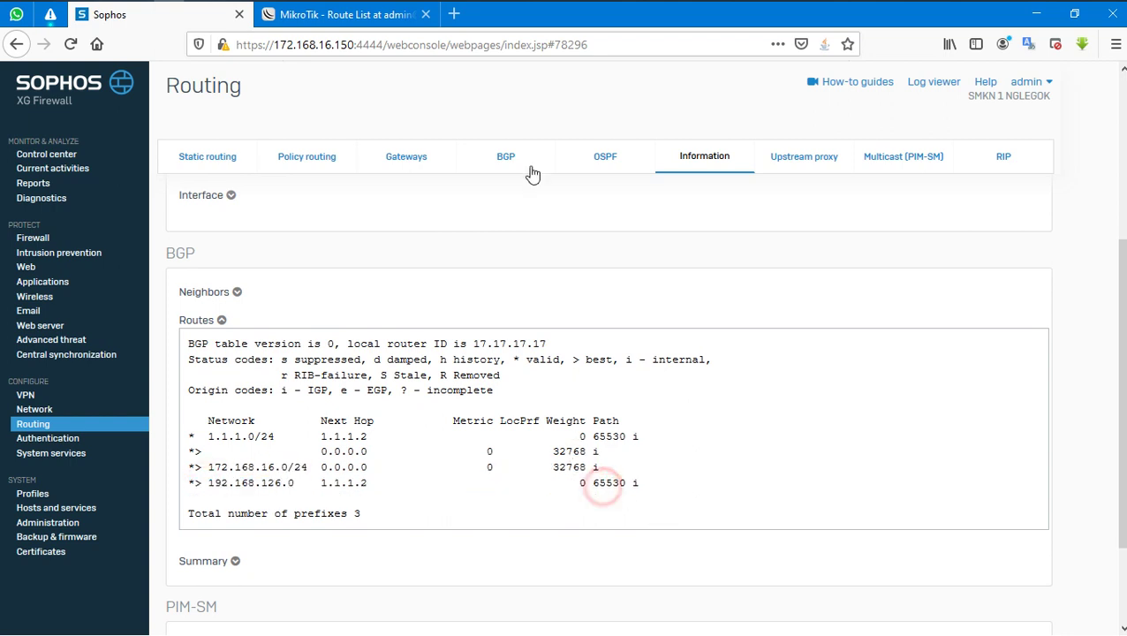
Switch to WinBox and check the MikroTik route list for routes learned from the Sophos firewall
mouse_move(180, 7)
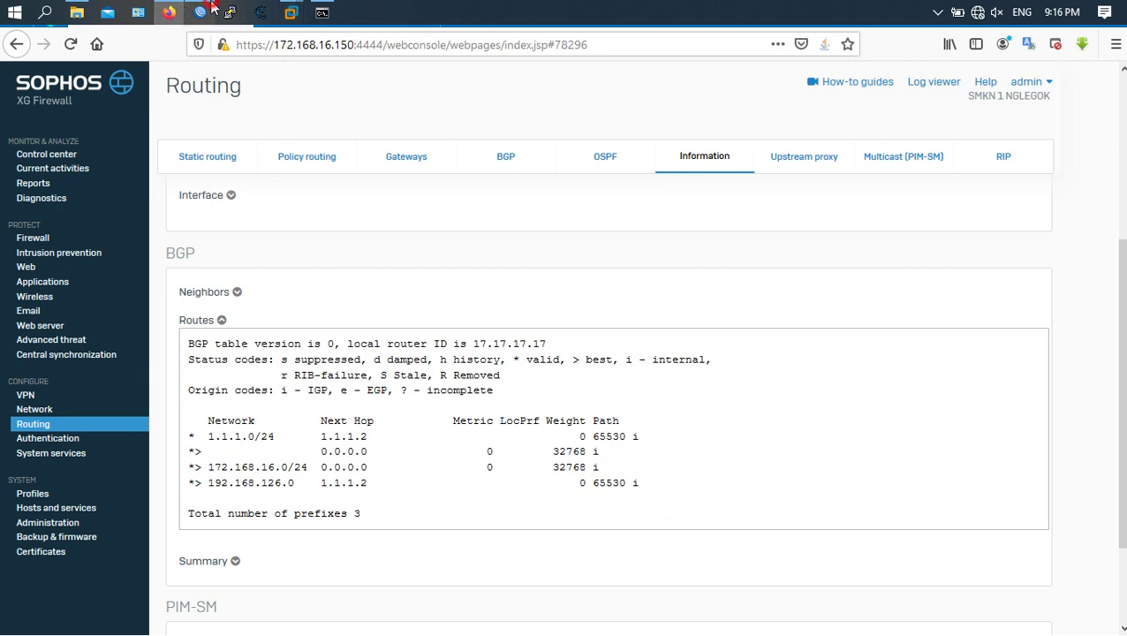
left_click(200, 12)
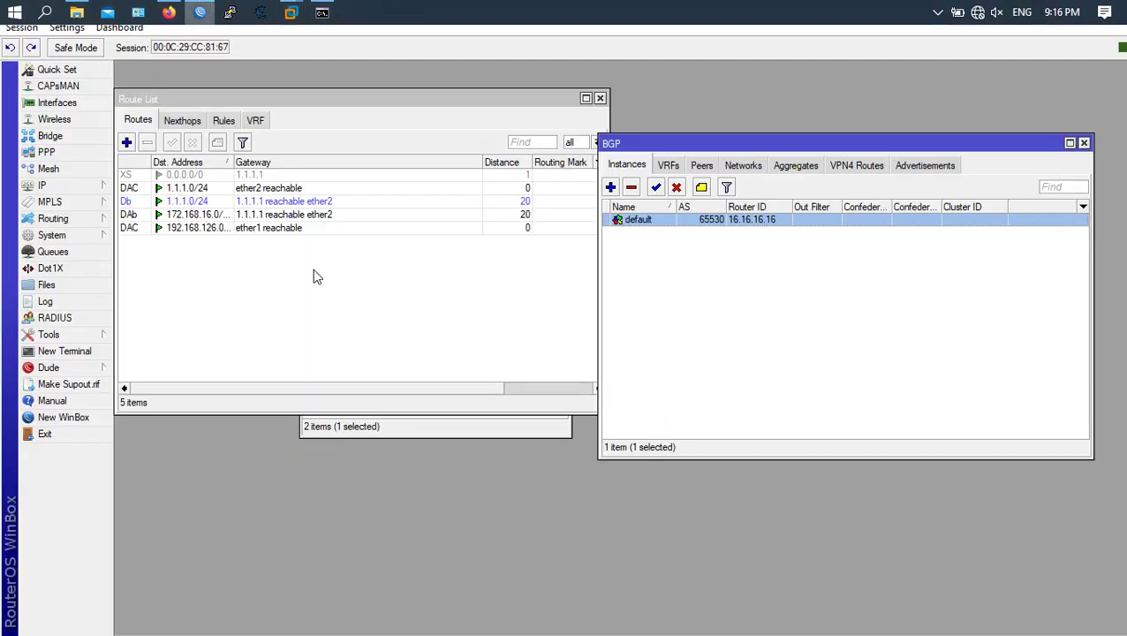
Examine the BGP routes in the MikroTik route list, widening the Dst. Address column to read the full network addresses
left_click(128, 217)
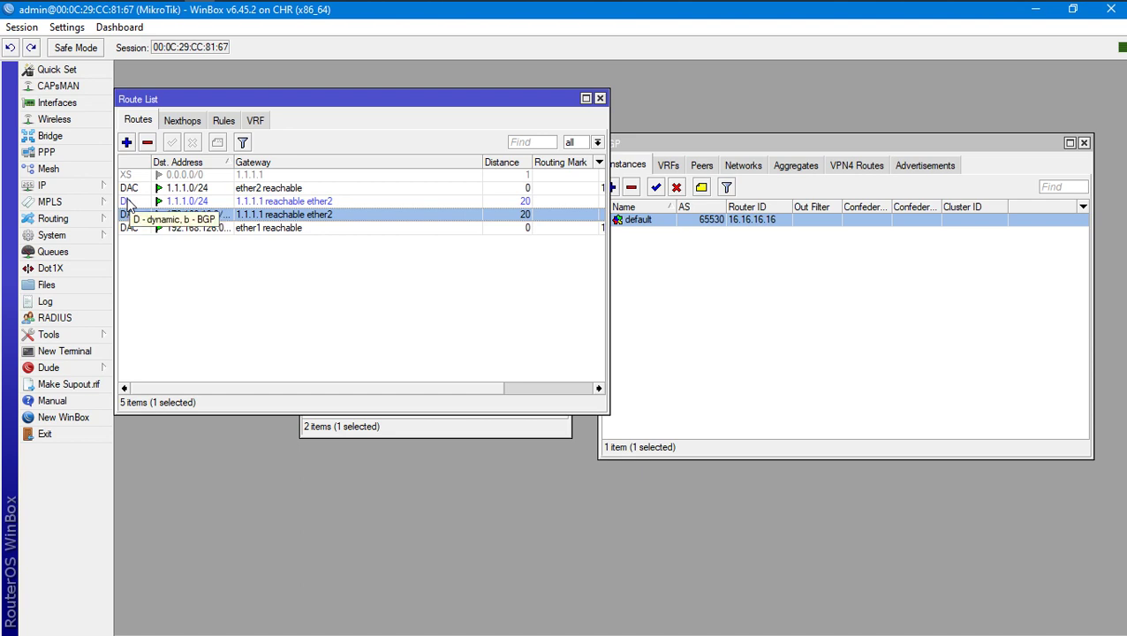
left_click(248, 340)
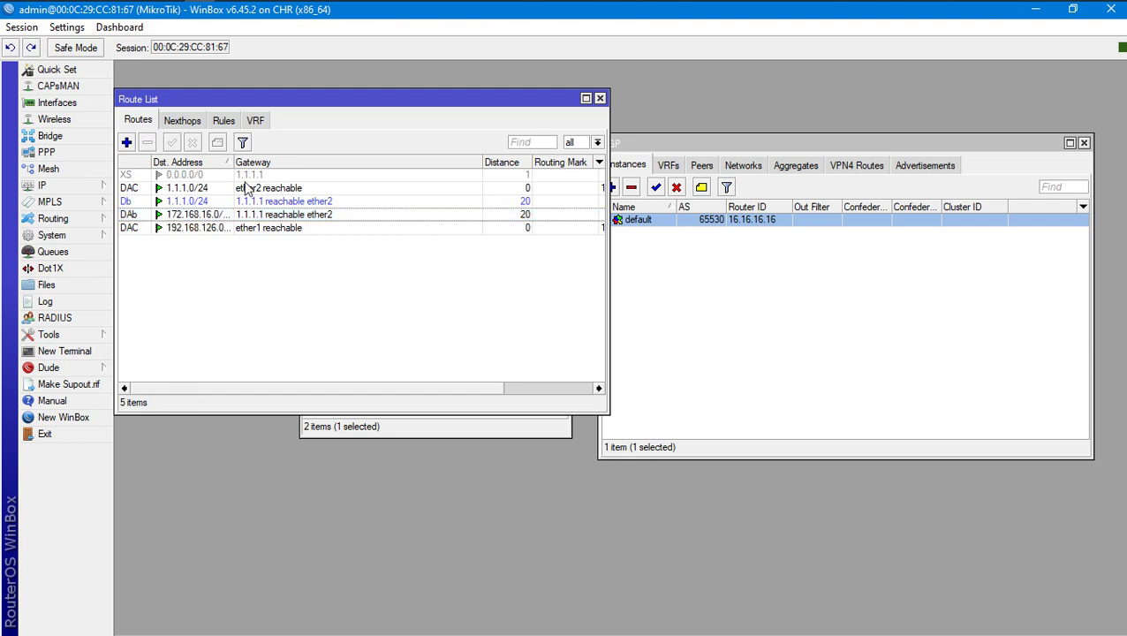
left_click_drag(231, 163, 291, 162)
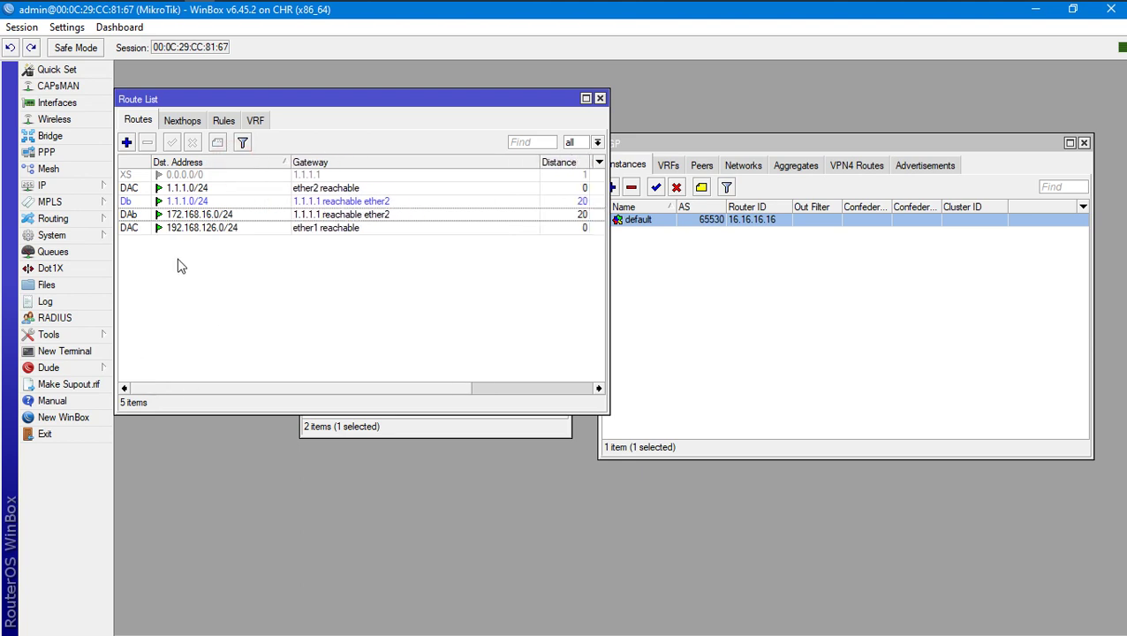
Ping 172.168.16.150 from a new MikroTik terminal and stop the ping after a few replies
left_click(59, 353)
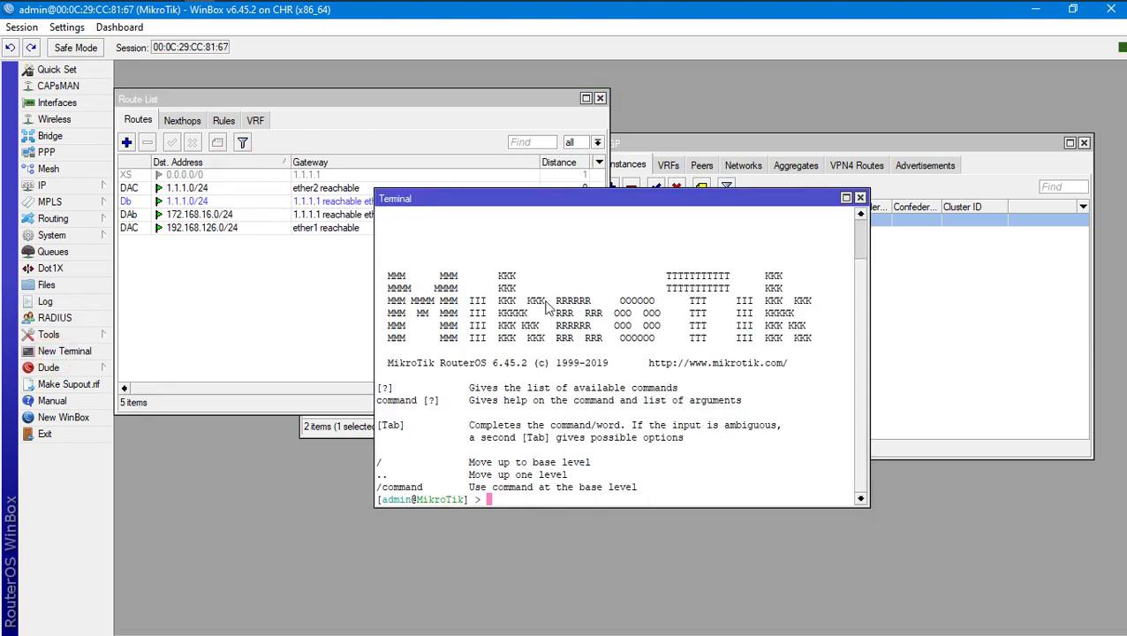
type("ping 172.168.16.150")
key("Return")
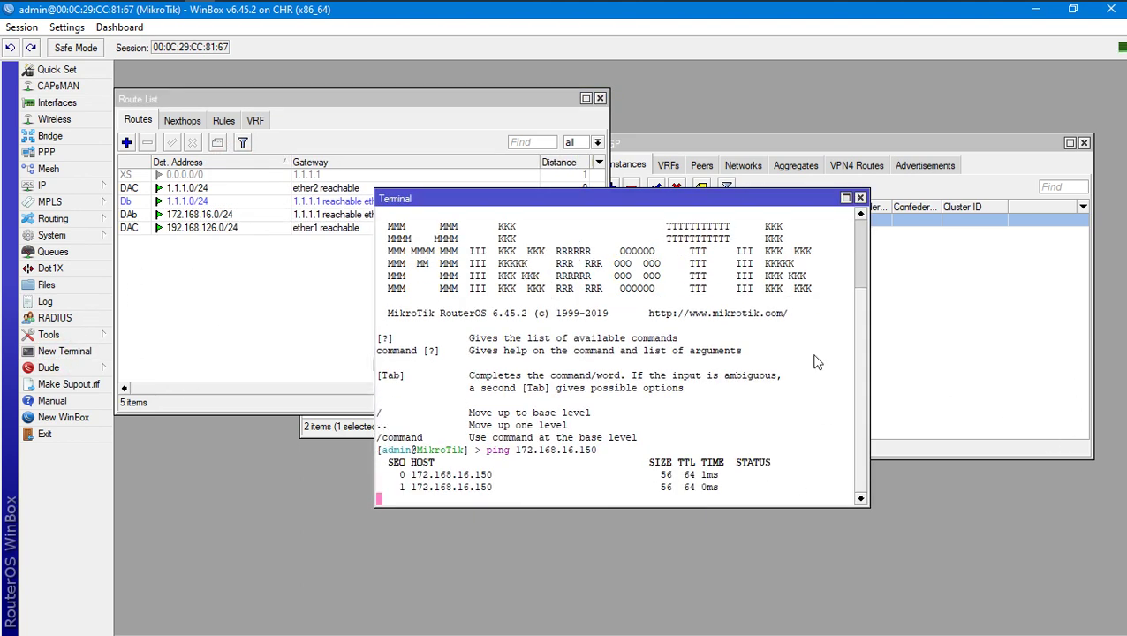
key("ctrl+c")
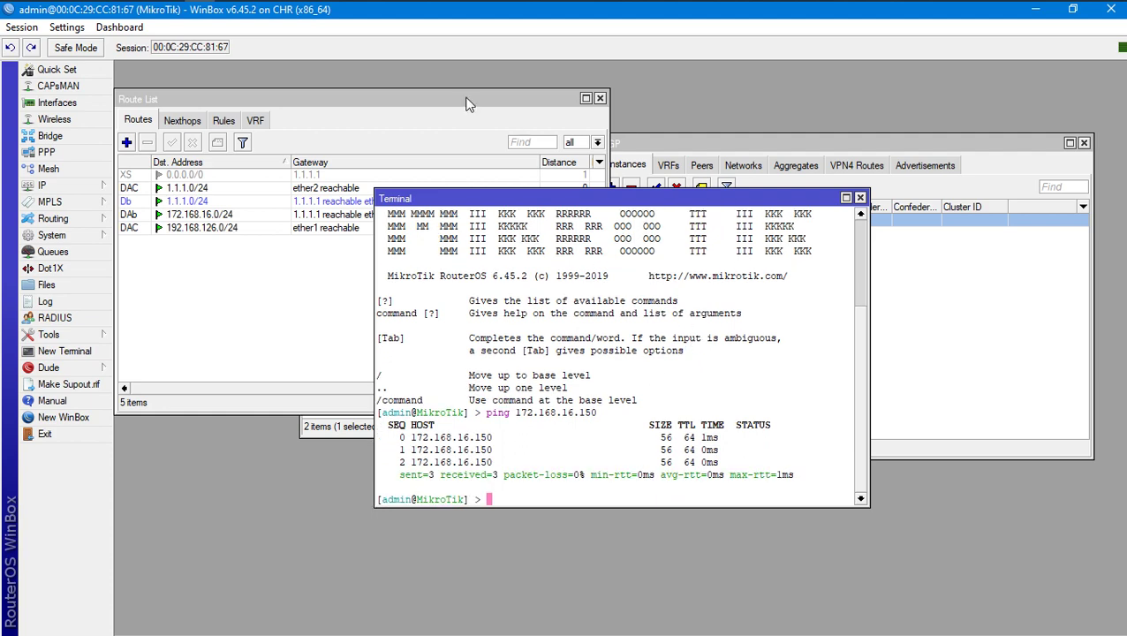
Switch to Firefox and ping 192.168.126.128 from the Sophos diagnostics through PortC with size 1, reviewing and closing the result
left_click(171, 11)
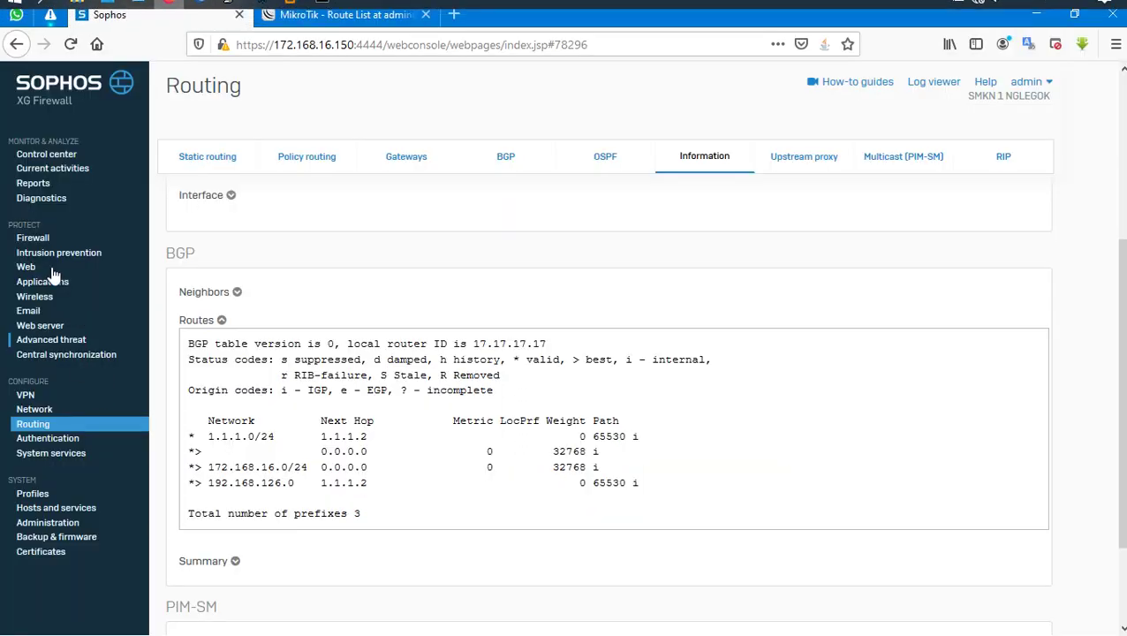
left_click(48, 199)
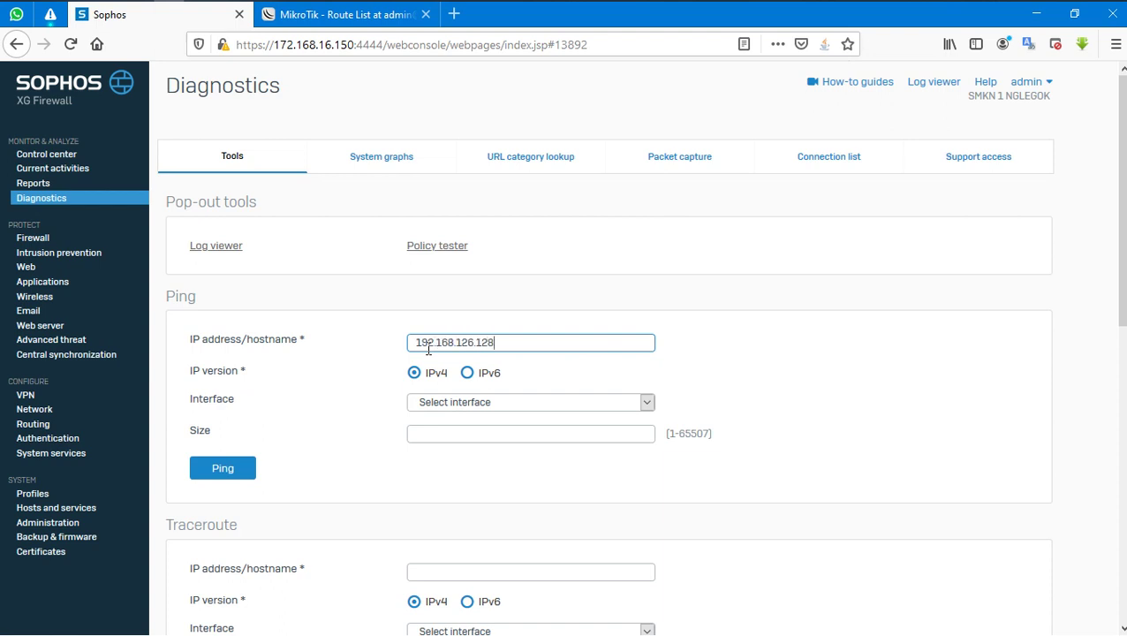
left_click(481, 407)
left_click(429, 475)
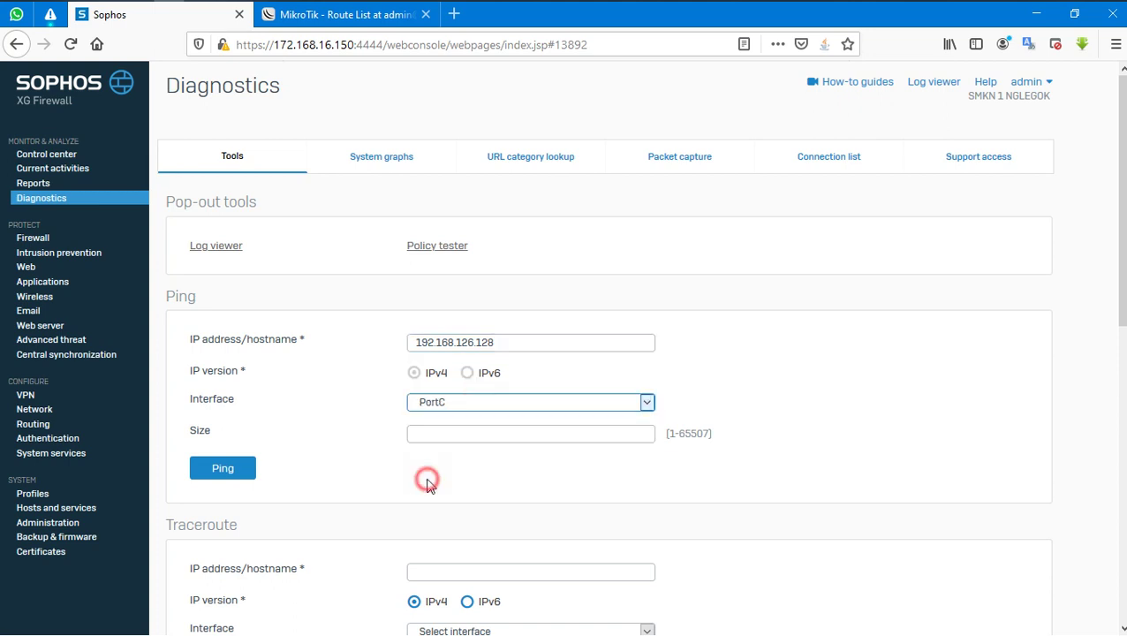
left_click(501, 443)
type("1")
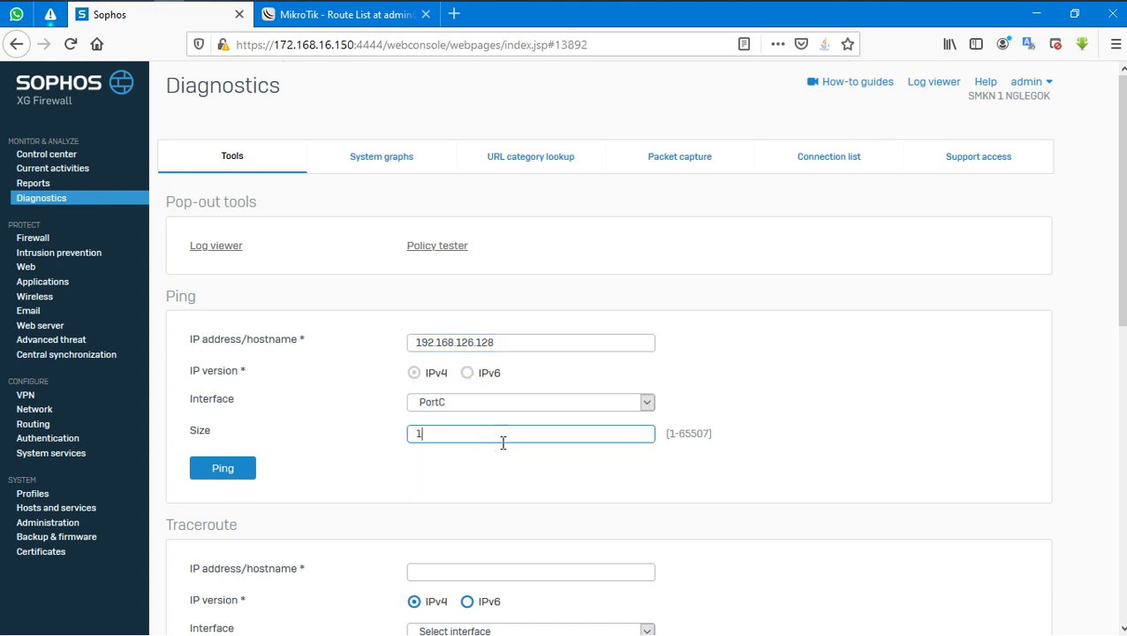
left_click(213, 469)
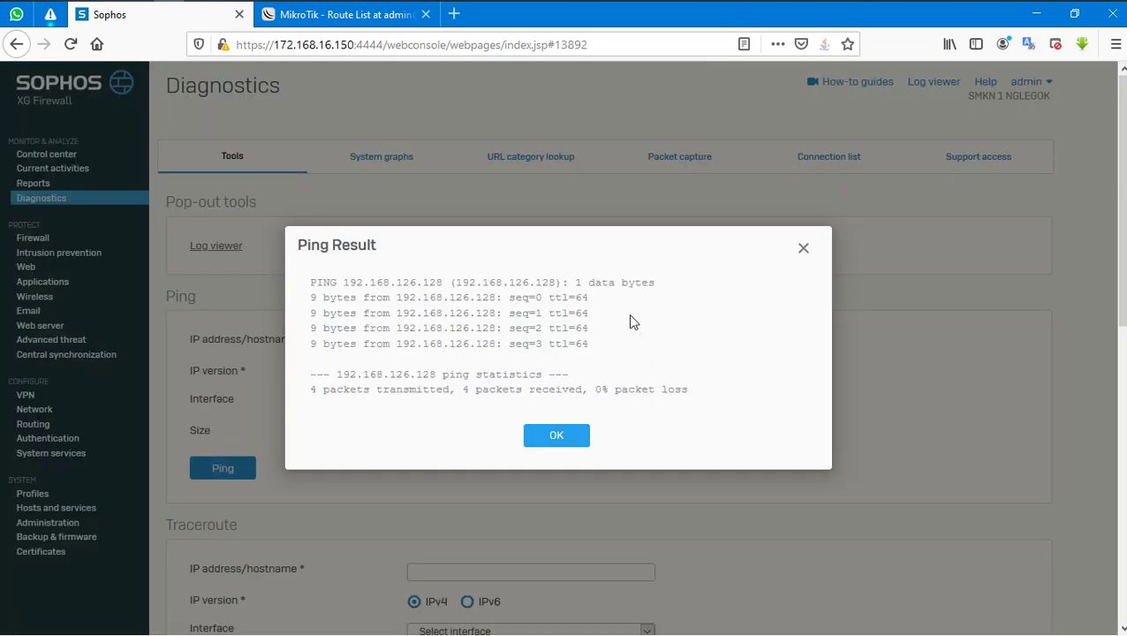
double_click(558, 303)
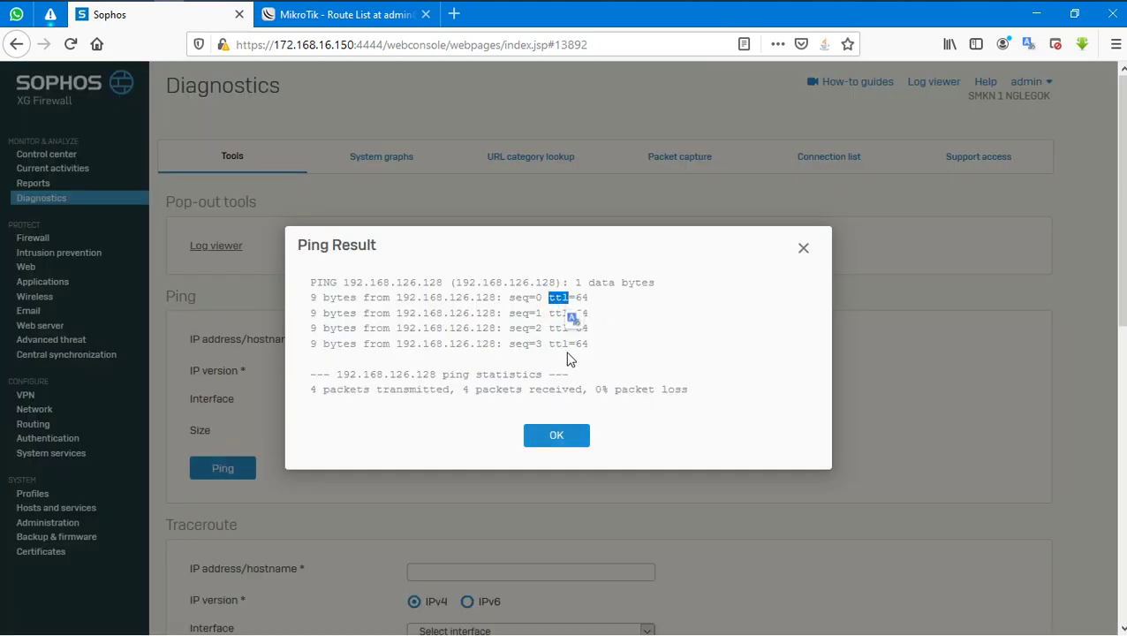
left_click(538, 439)
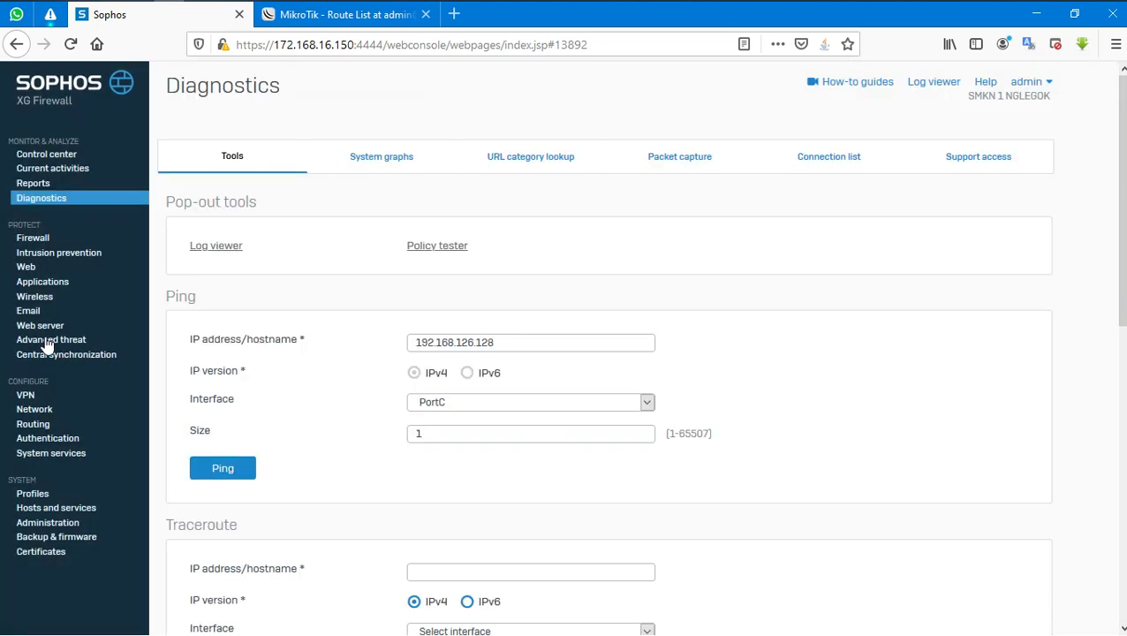
Display the BGP neighbors in the Sophos routing information, review the details for 1.1.1.2 and collapse them
left_click(32, 424)
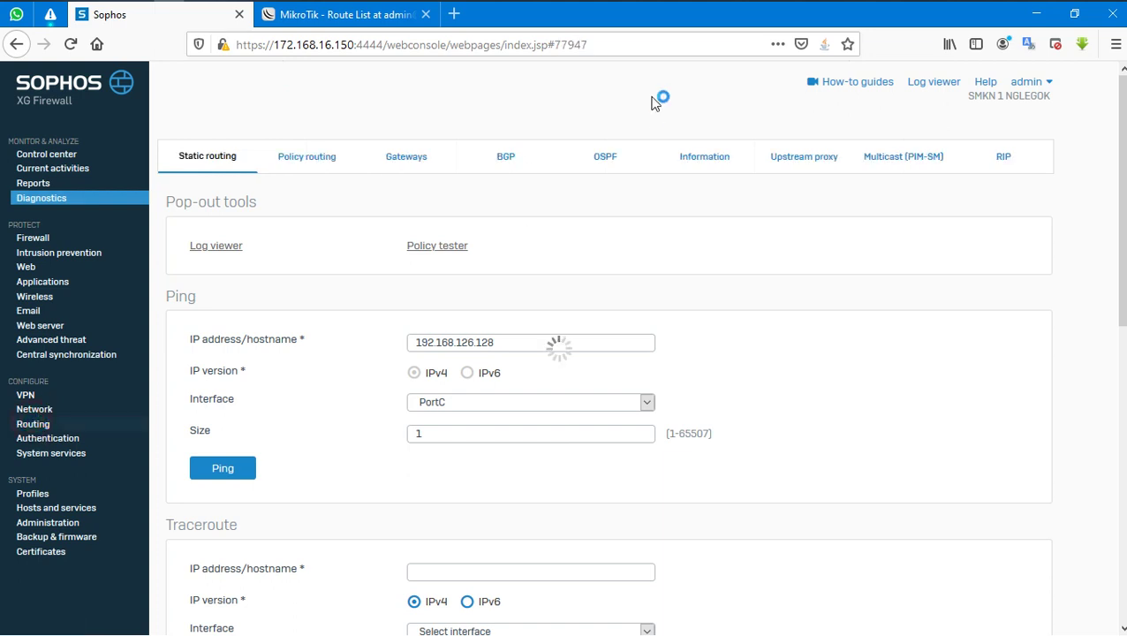
left_click(707, 161)
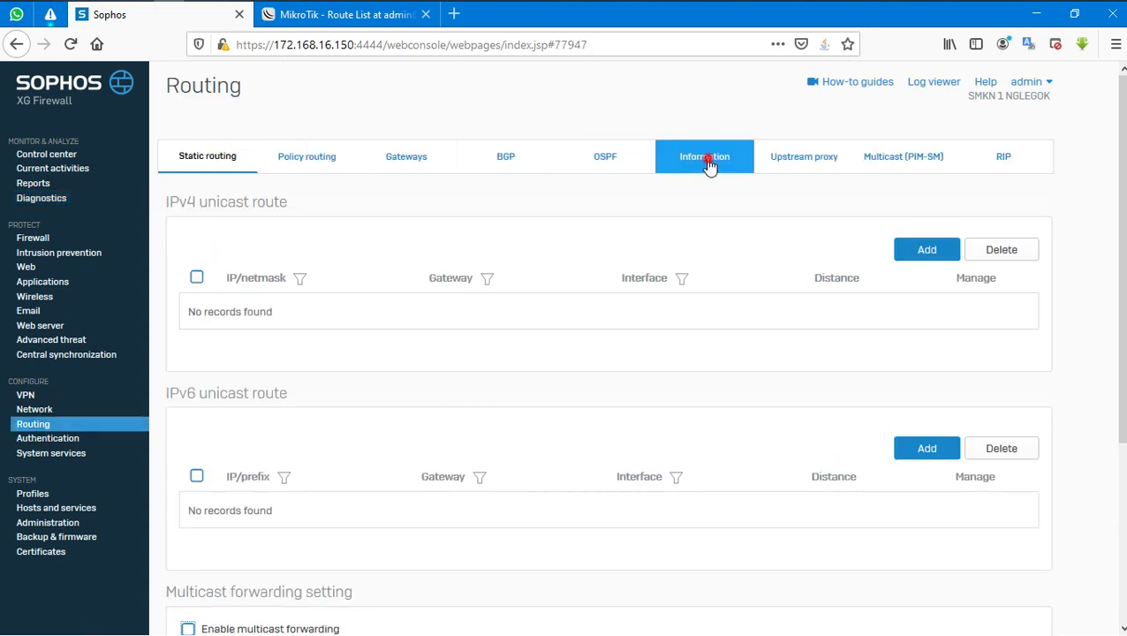
scroll(367, 473, "down", 3)
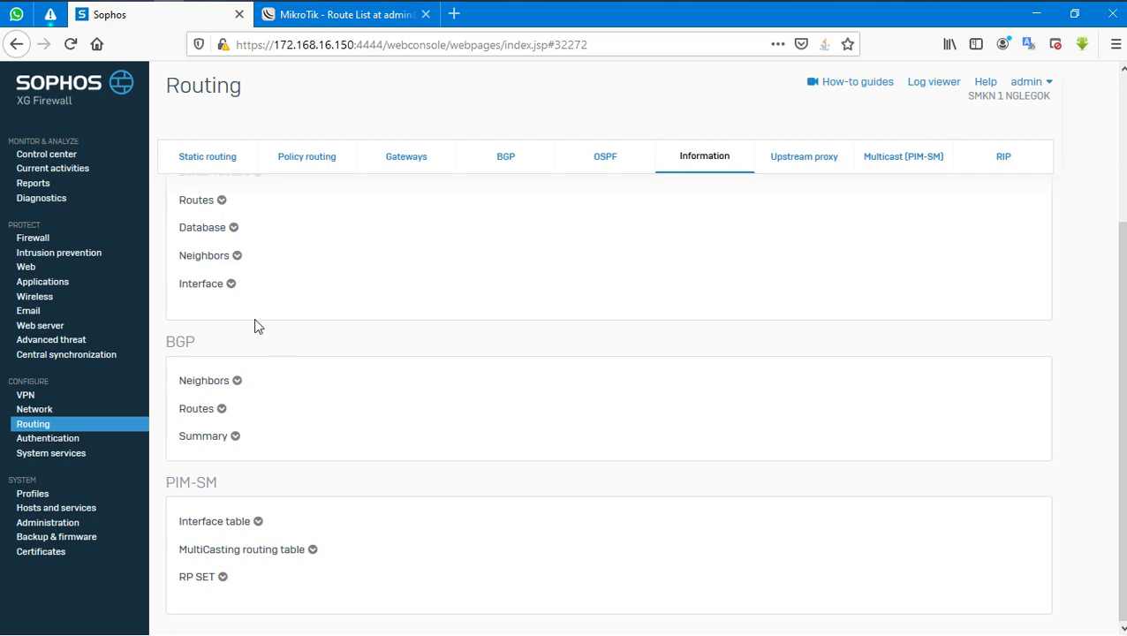
left_click(235, 381)
scroll(205, 437, "down", 5)
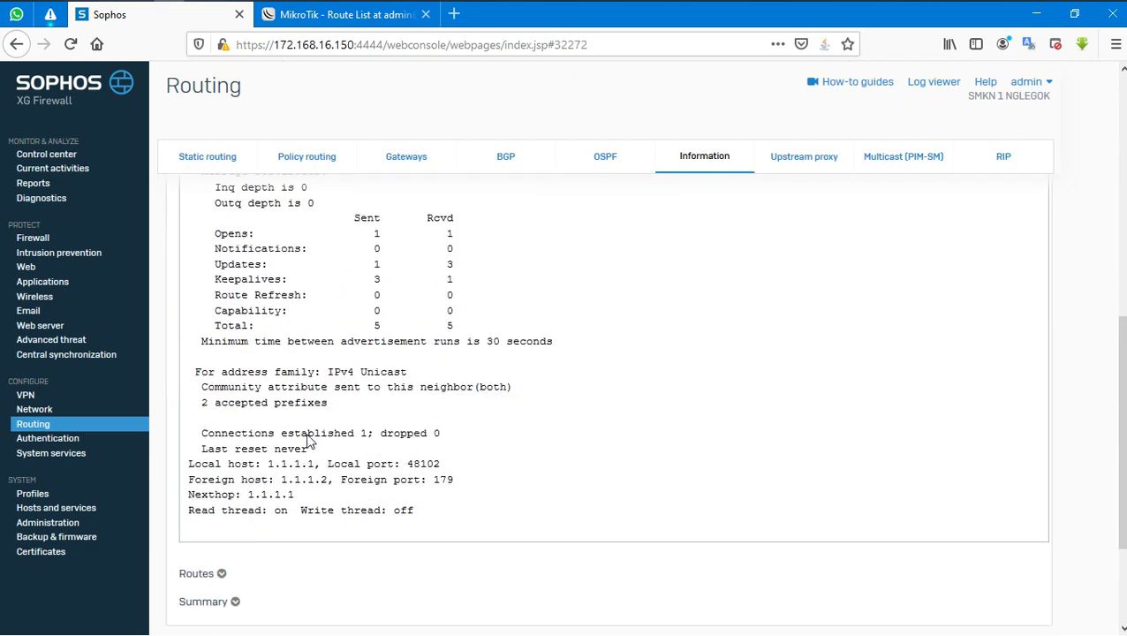
scroll(308, 442, "up", 3)
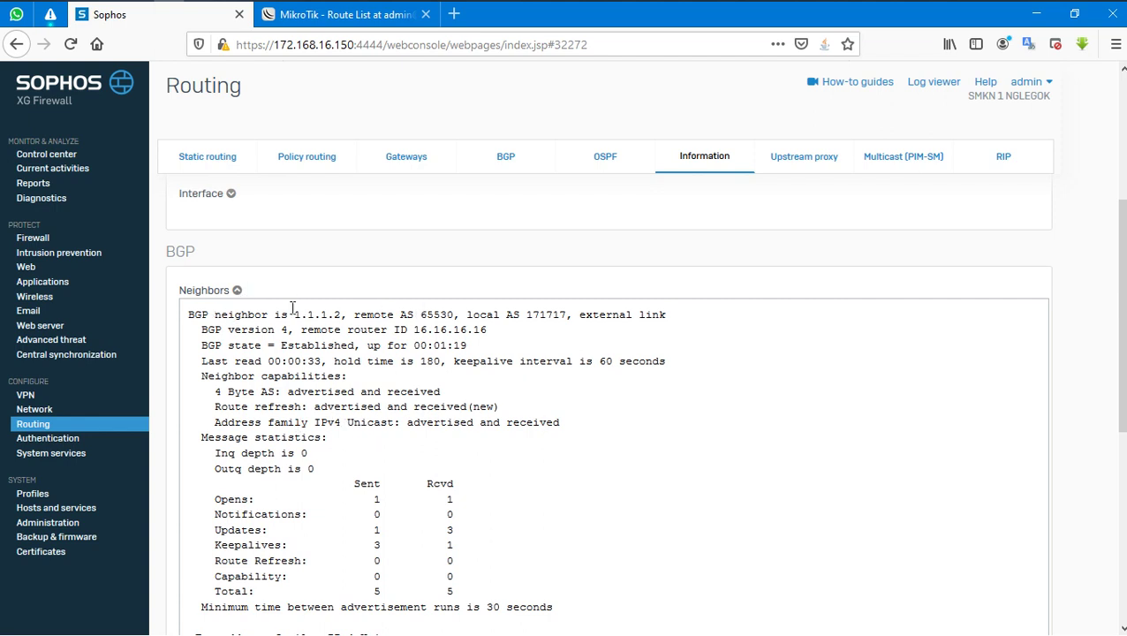
left_click(236, 291)
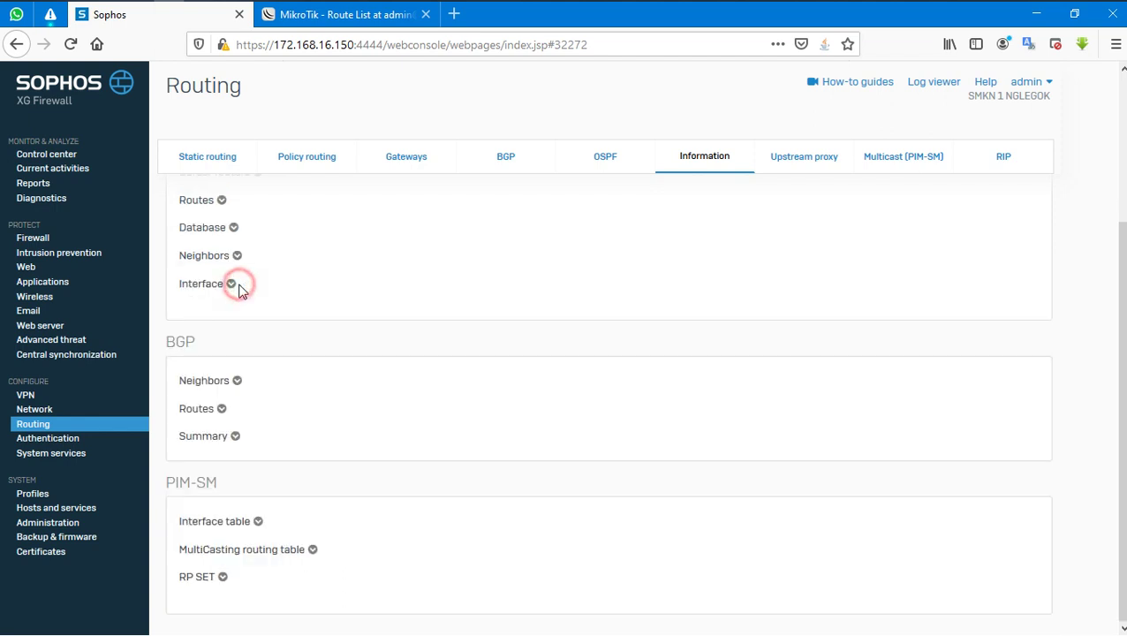
Examine the 192.168.126.0 entry in the Sophos BGP routes and display the BGP summary
left_click(221, 409)
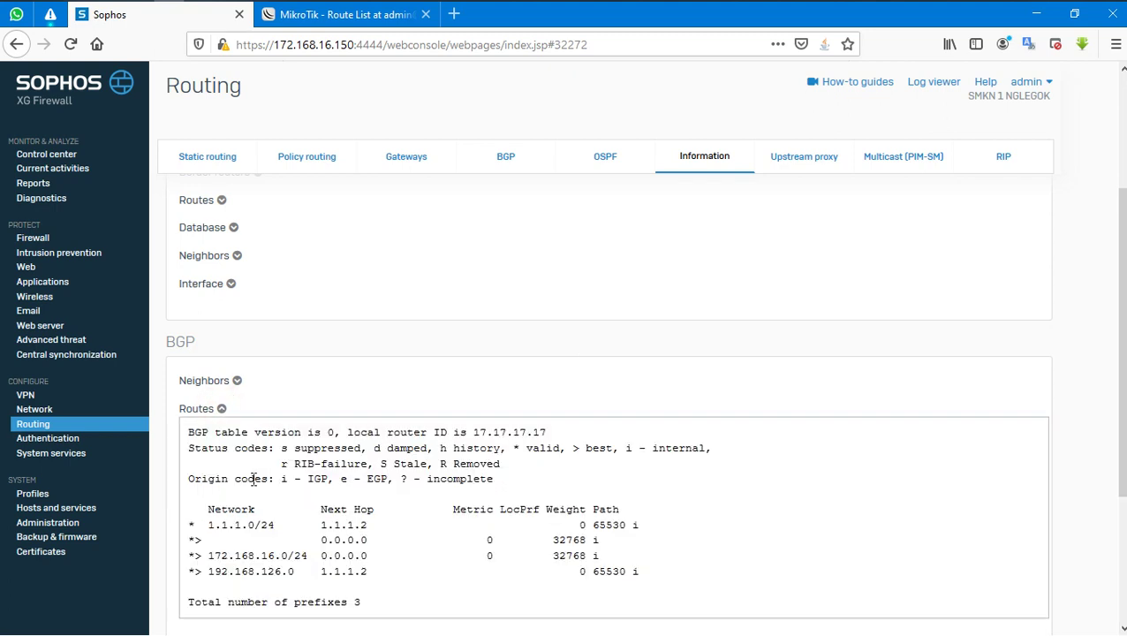
scroll(253, 479, "down", 5)
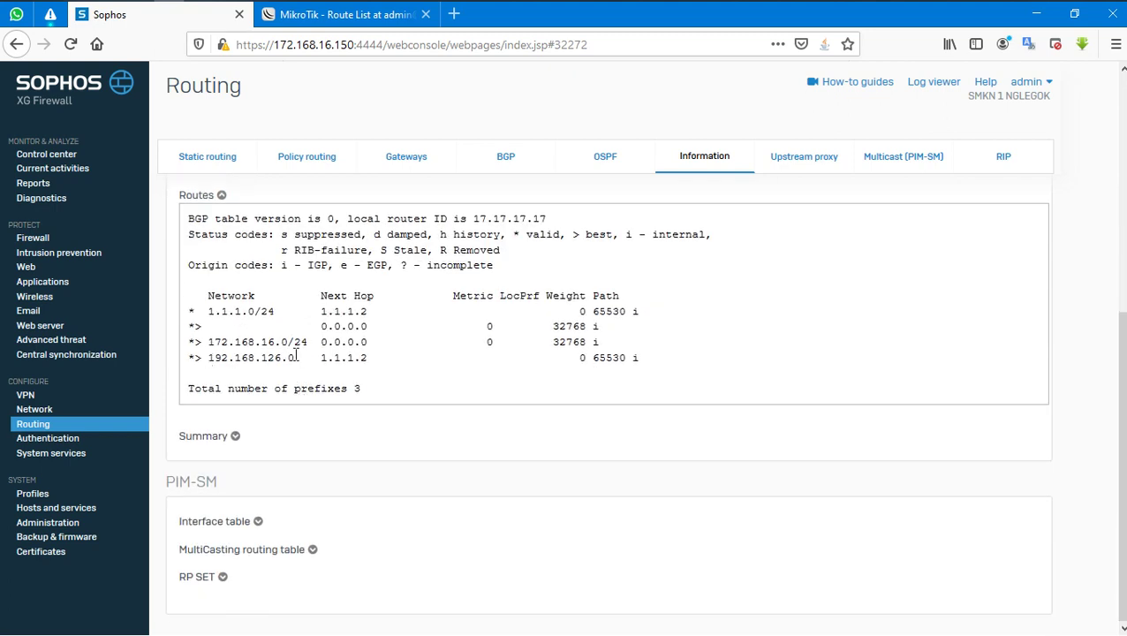
left_click_drag(211, 364, 650, 371)
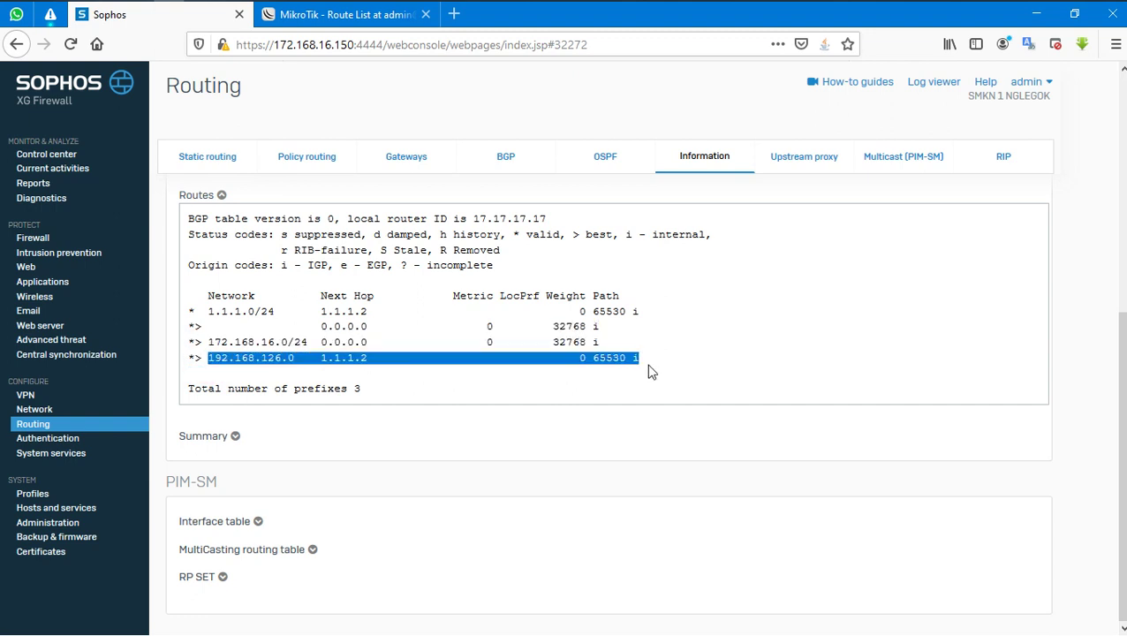
left_click(326, 336)
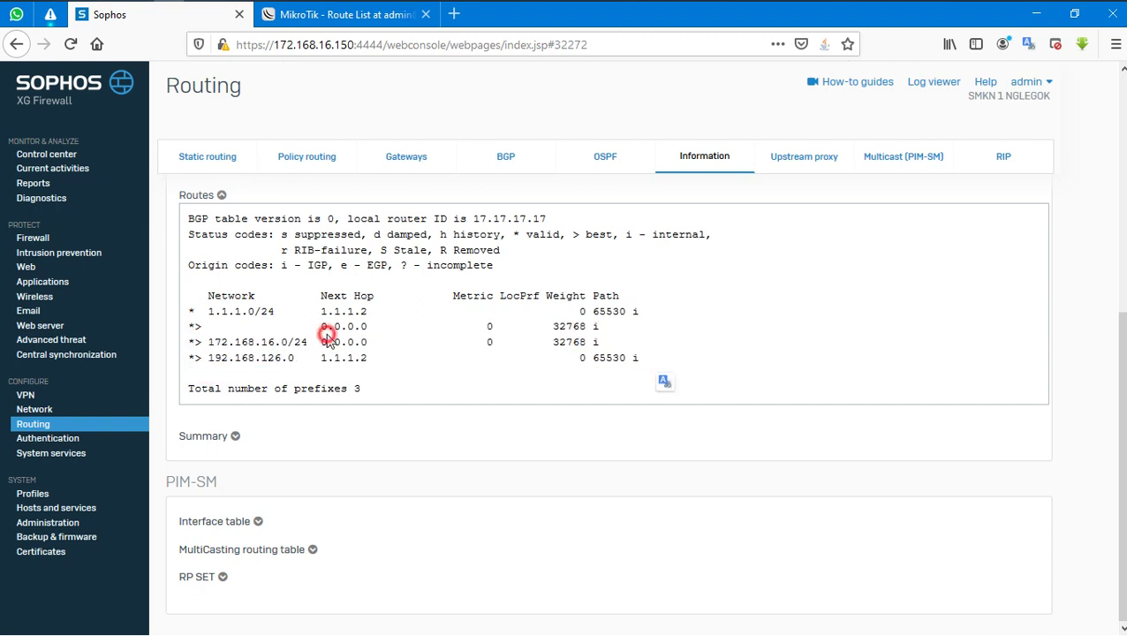
left_click(236, 437)
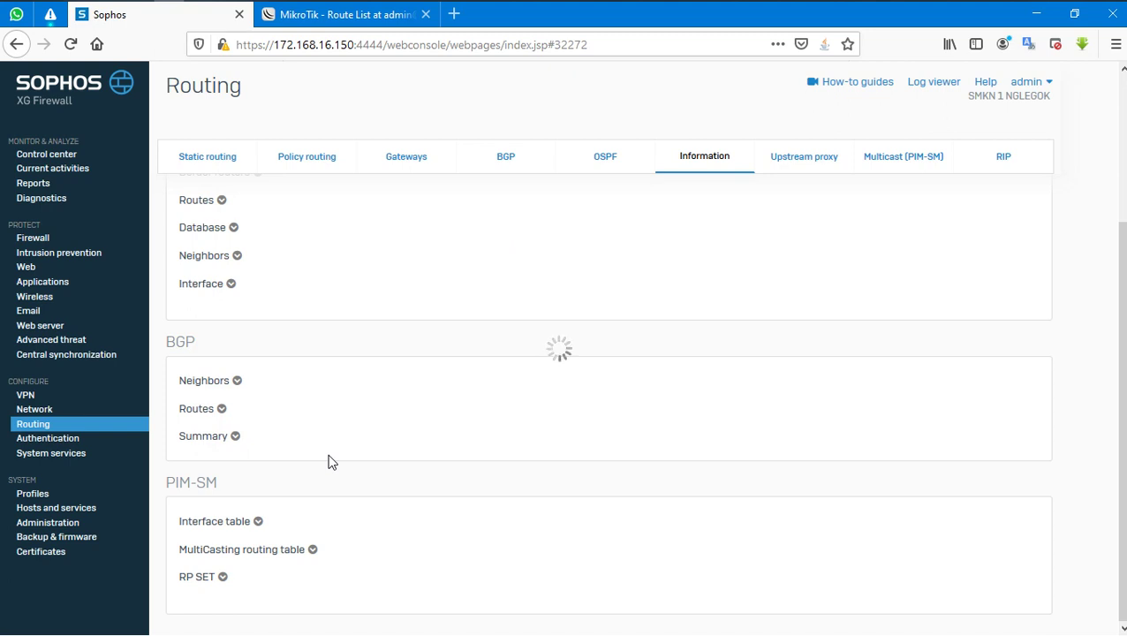
scroll(330, 455, "down", 3)
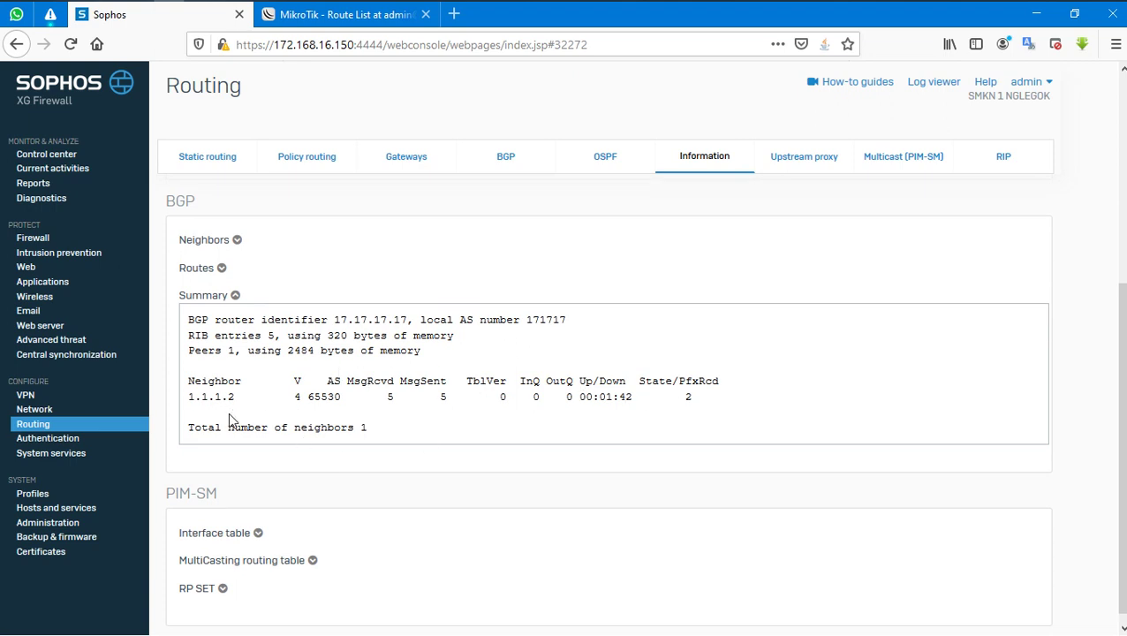
key("super+d")
right_click(536, 350)
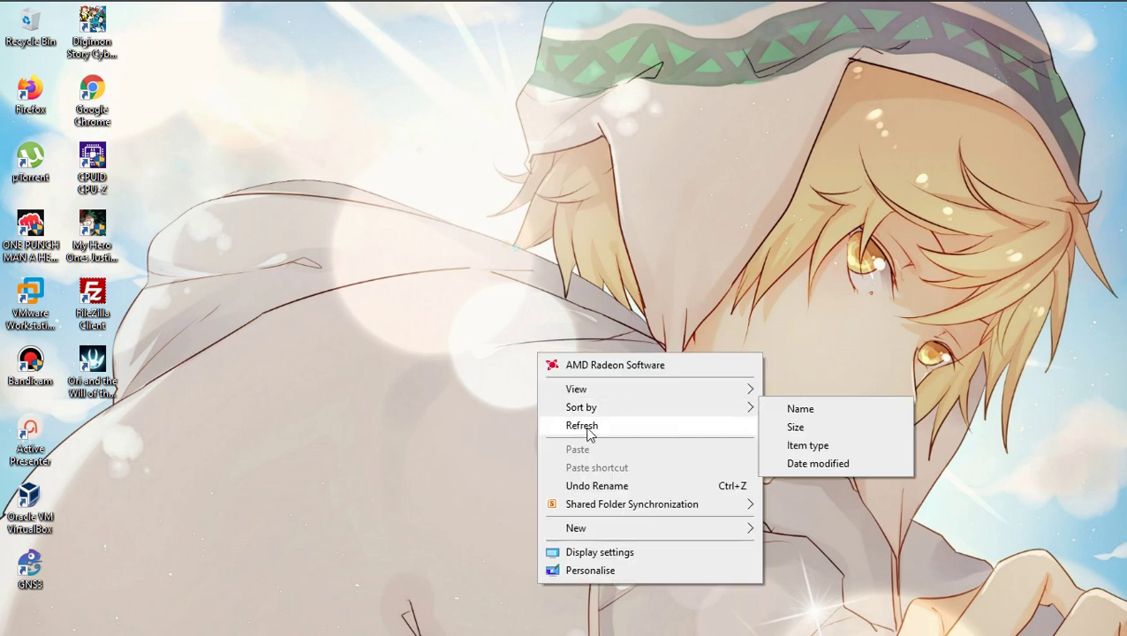
left_click(585, 428)
right_click(575, 318)
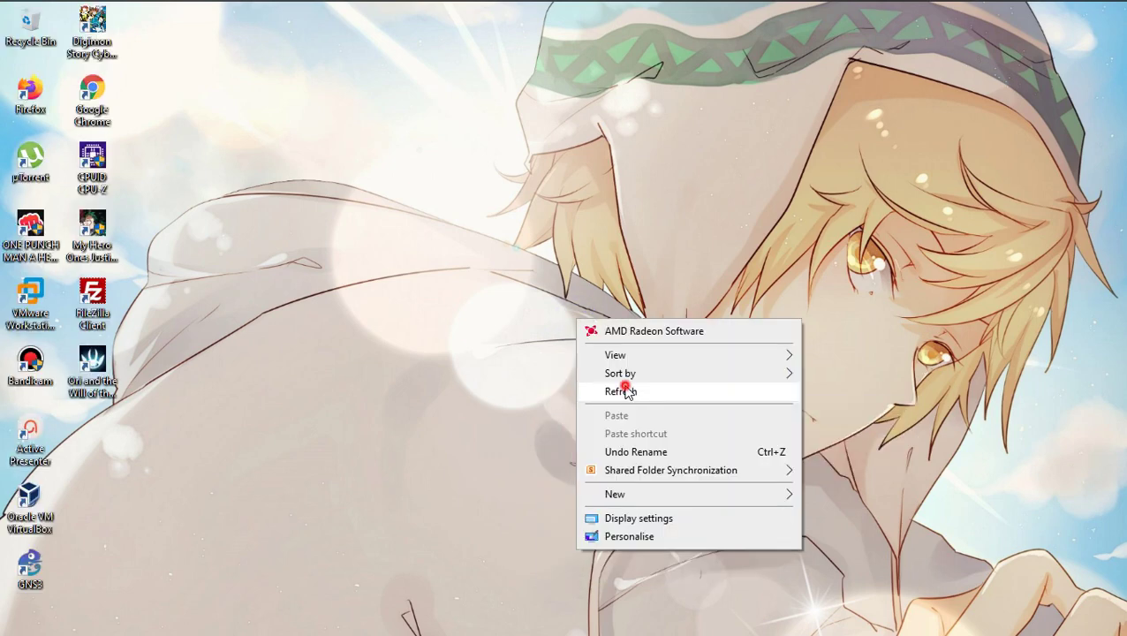